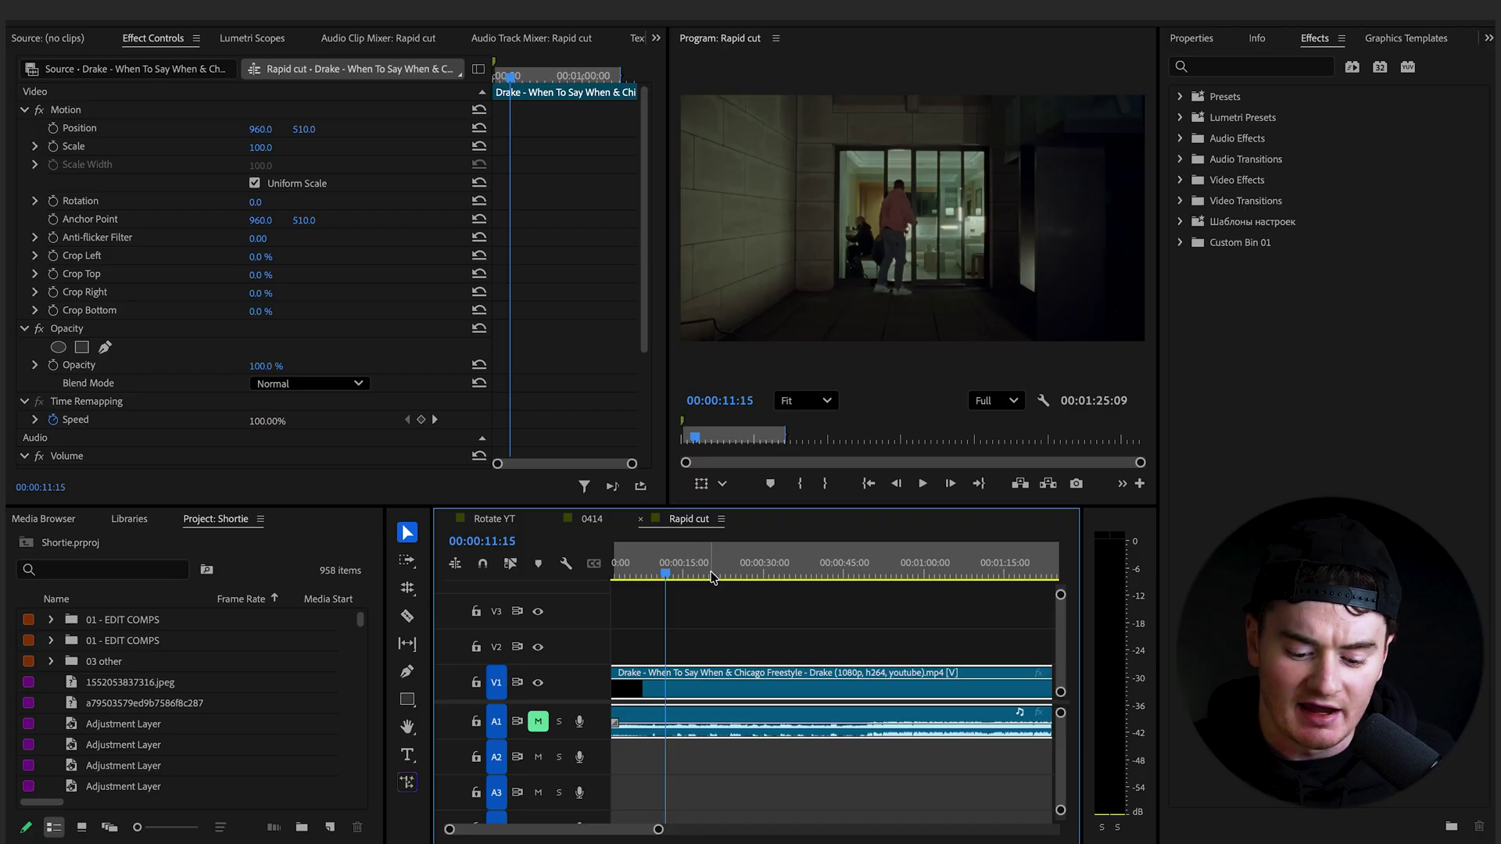
Cut the Drake clip a few seconds in and delete the footage before the cut
drag(712, 576, 597, 572)
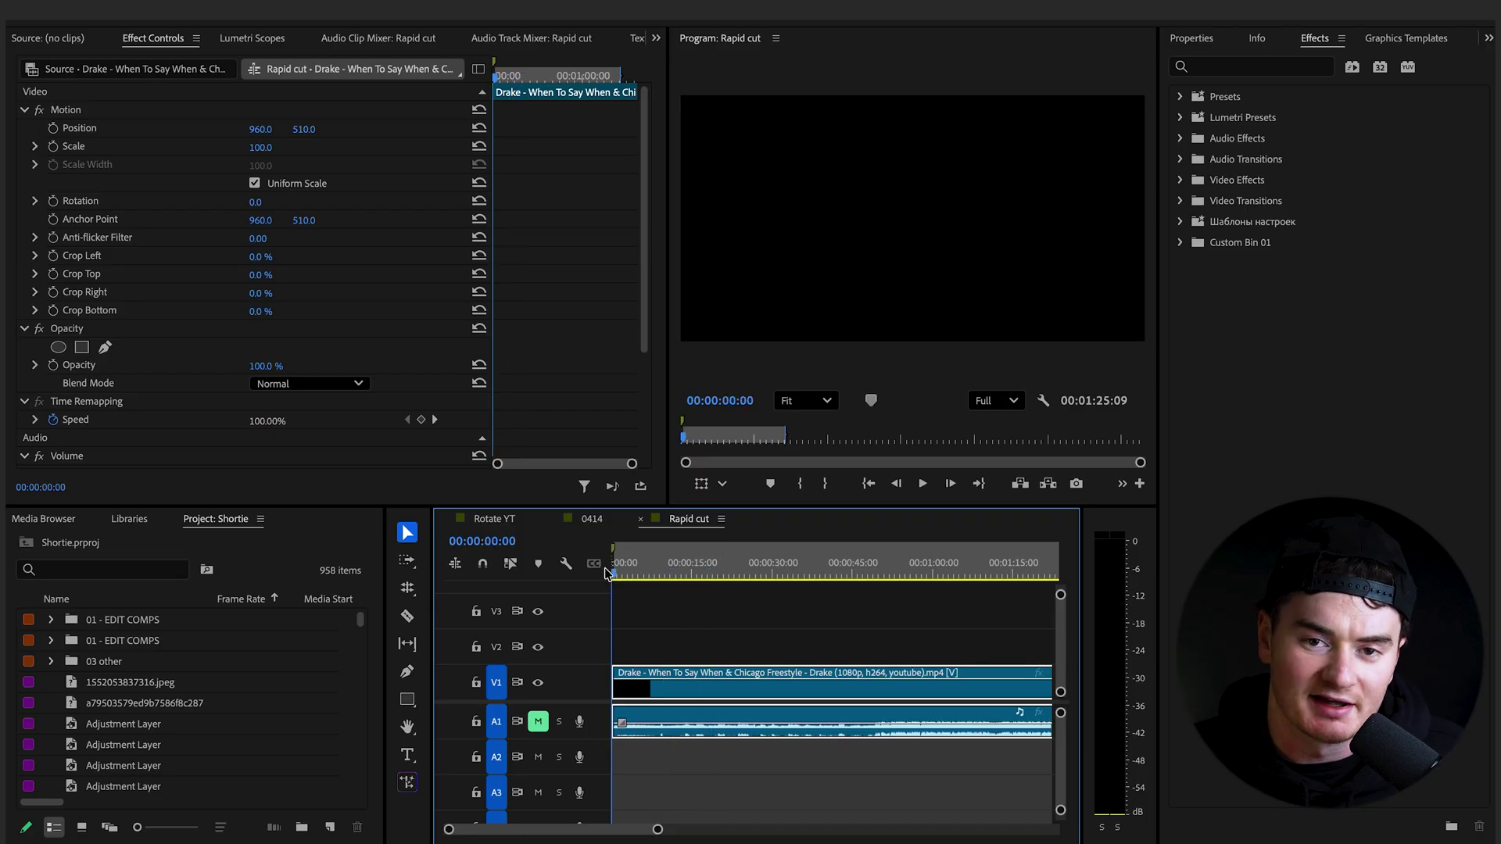
click(625, 575)
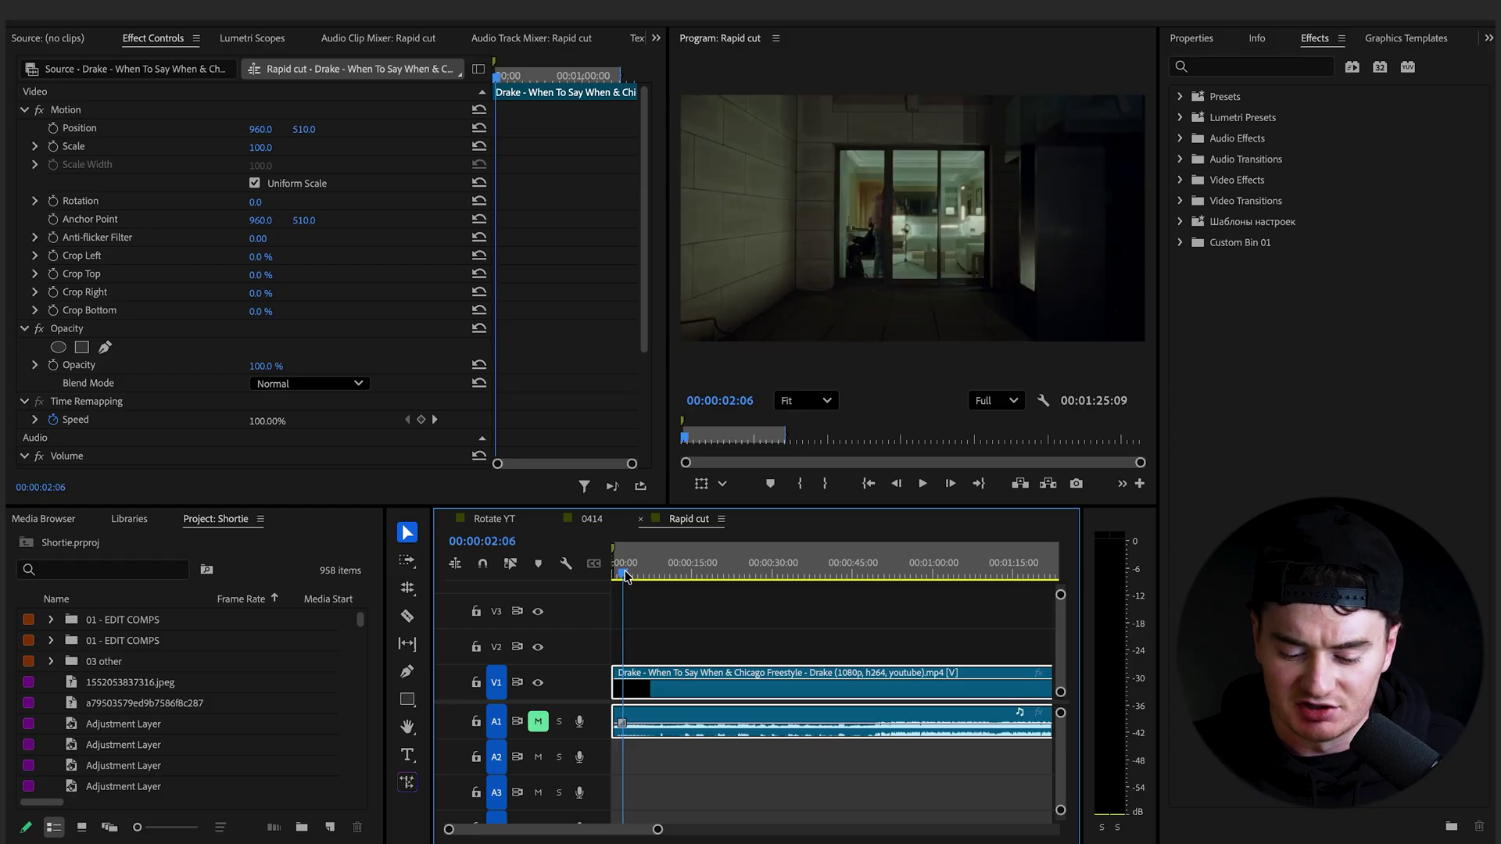
drag(624, 576, 813, 605)
key(ctrl+k)
click(740, 726)
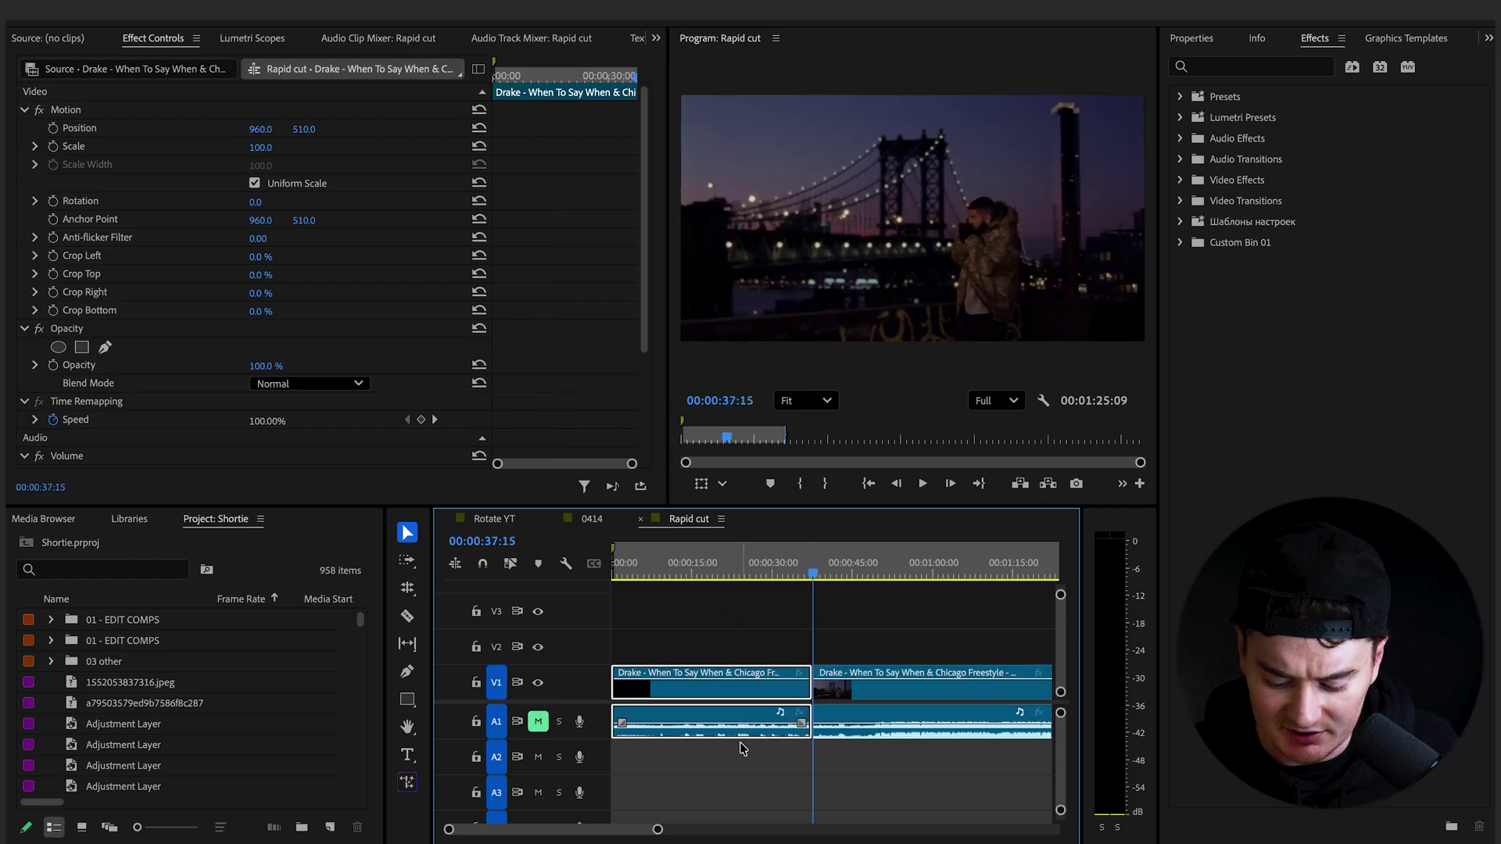
key(Delete)
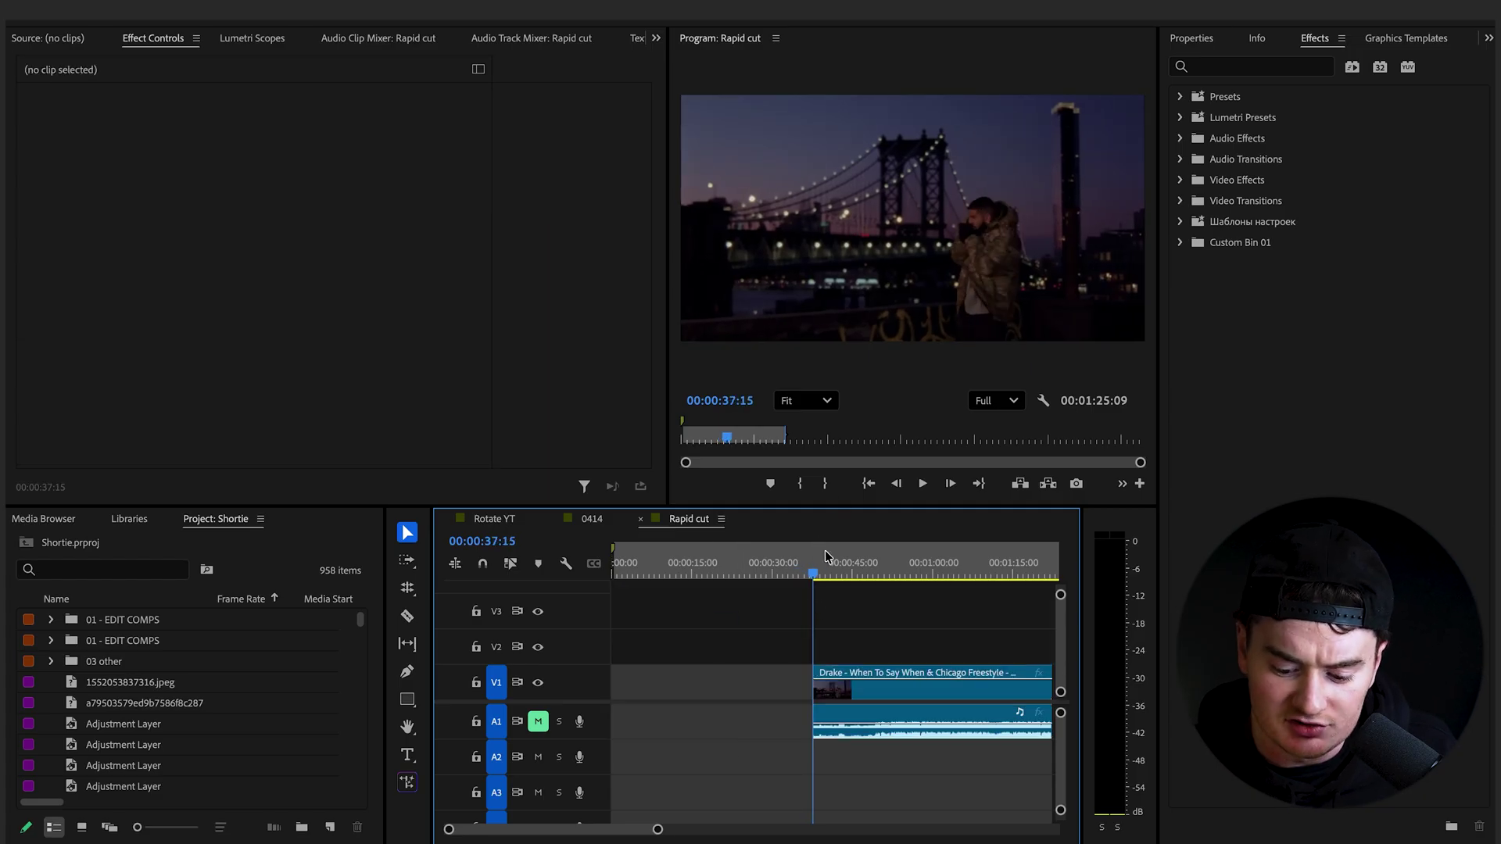
Make two more cuts further along, removing each earlier piece and closing the gaps
click(833, 576)
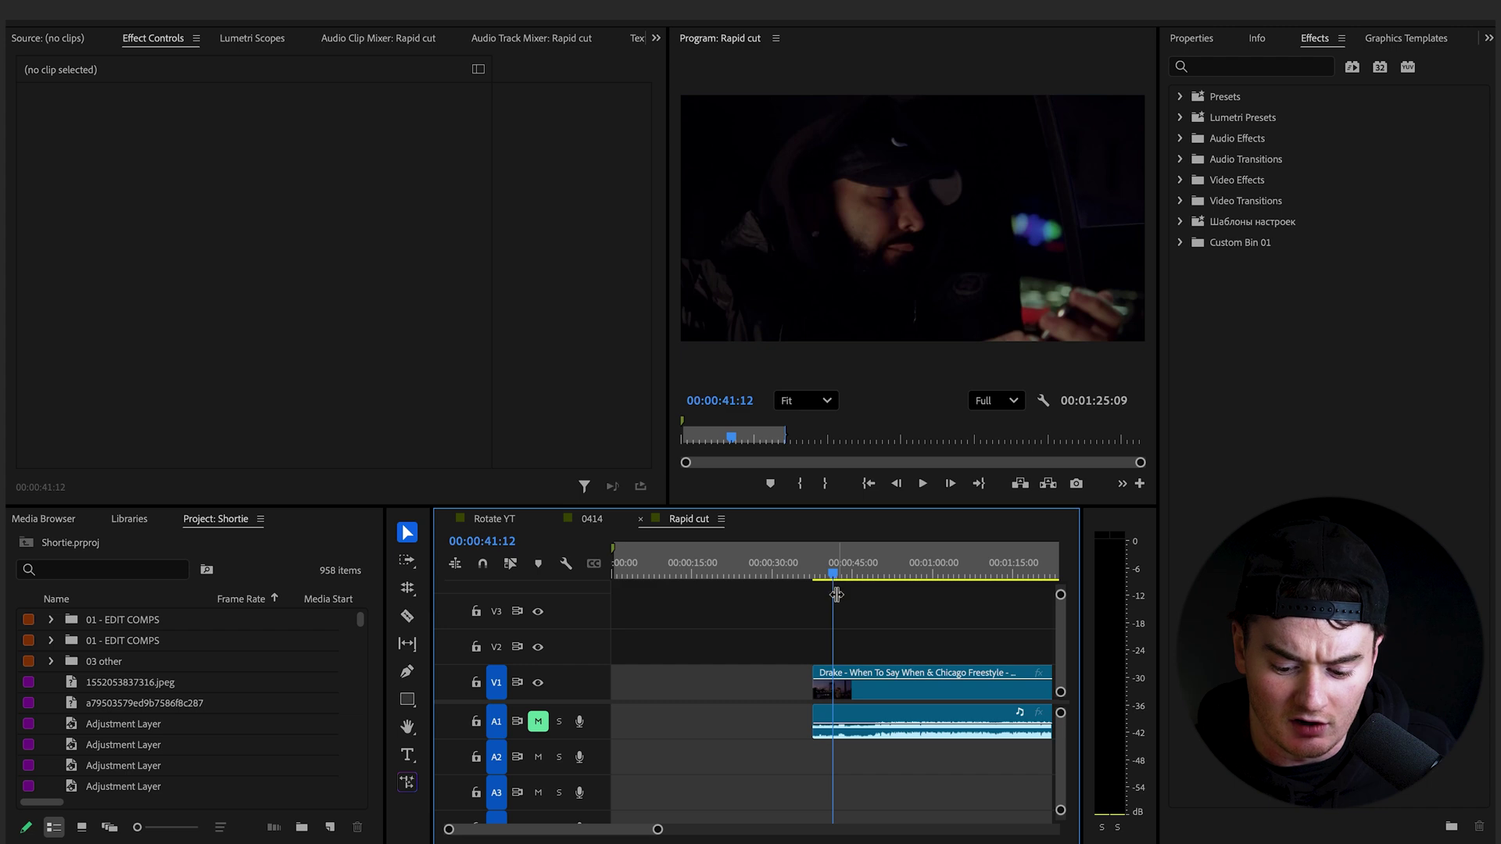
scroll(820, 605, up, 3)
key(ctrl+k)
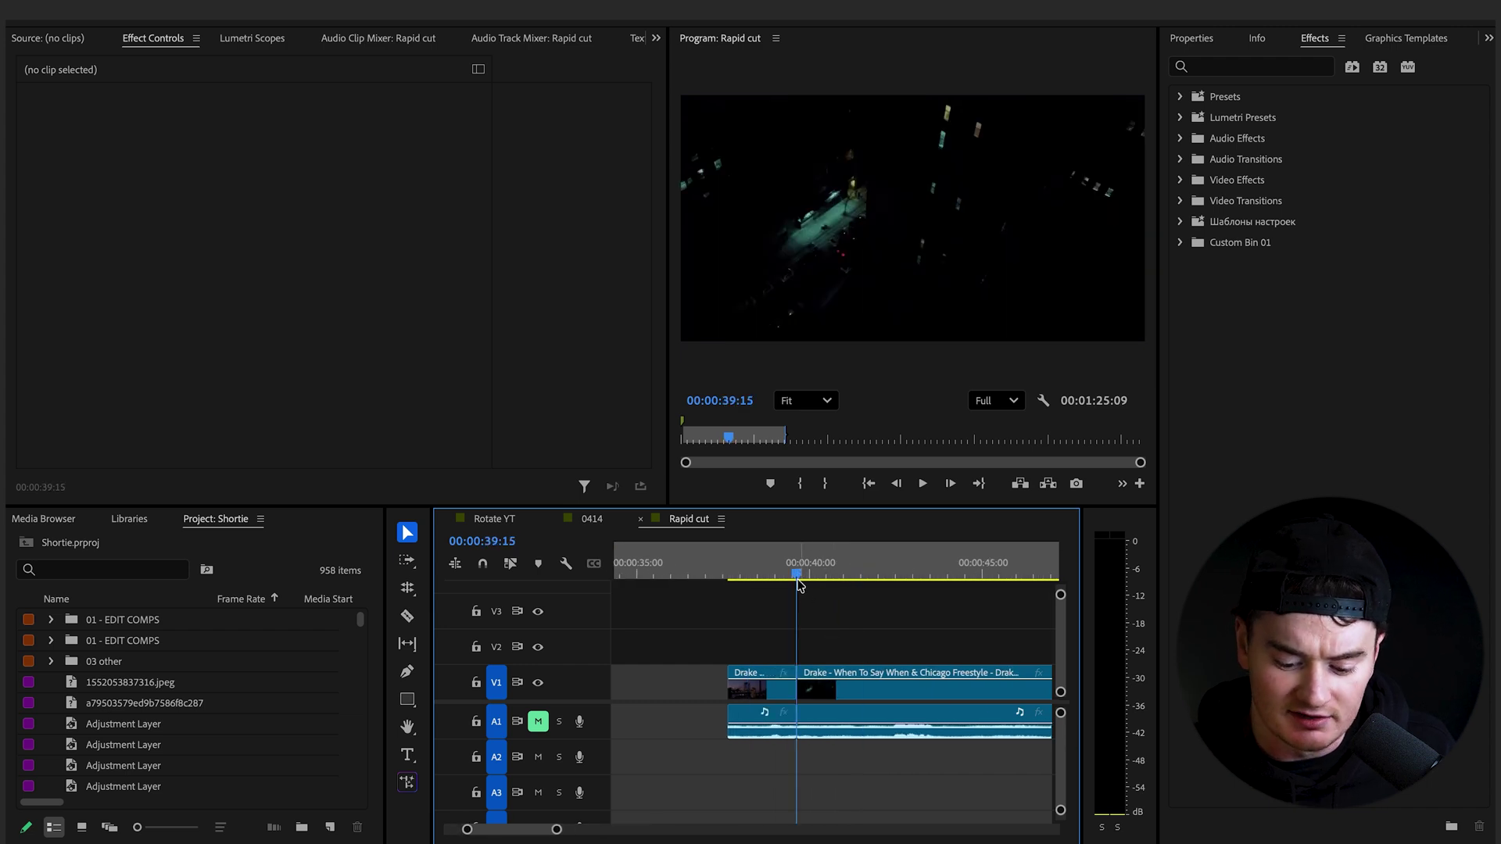
key(q)
drag(797, 577, 745, 578)
key(space)
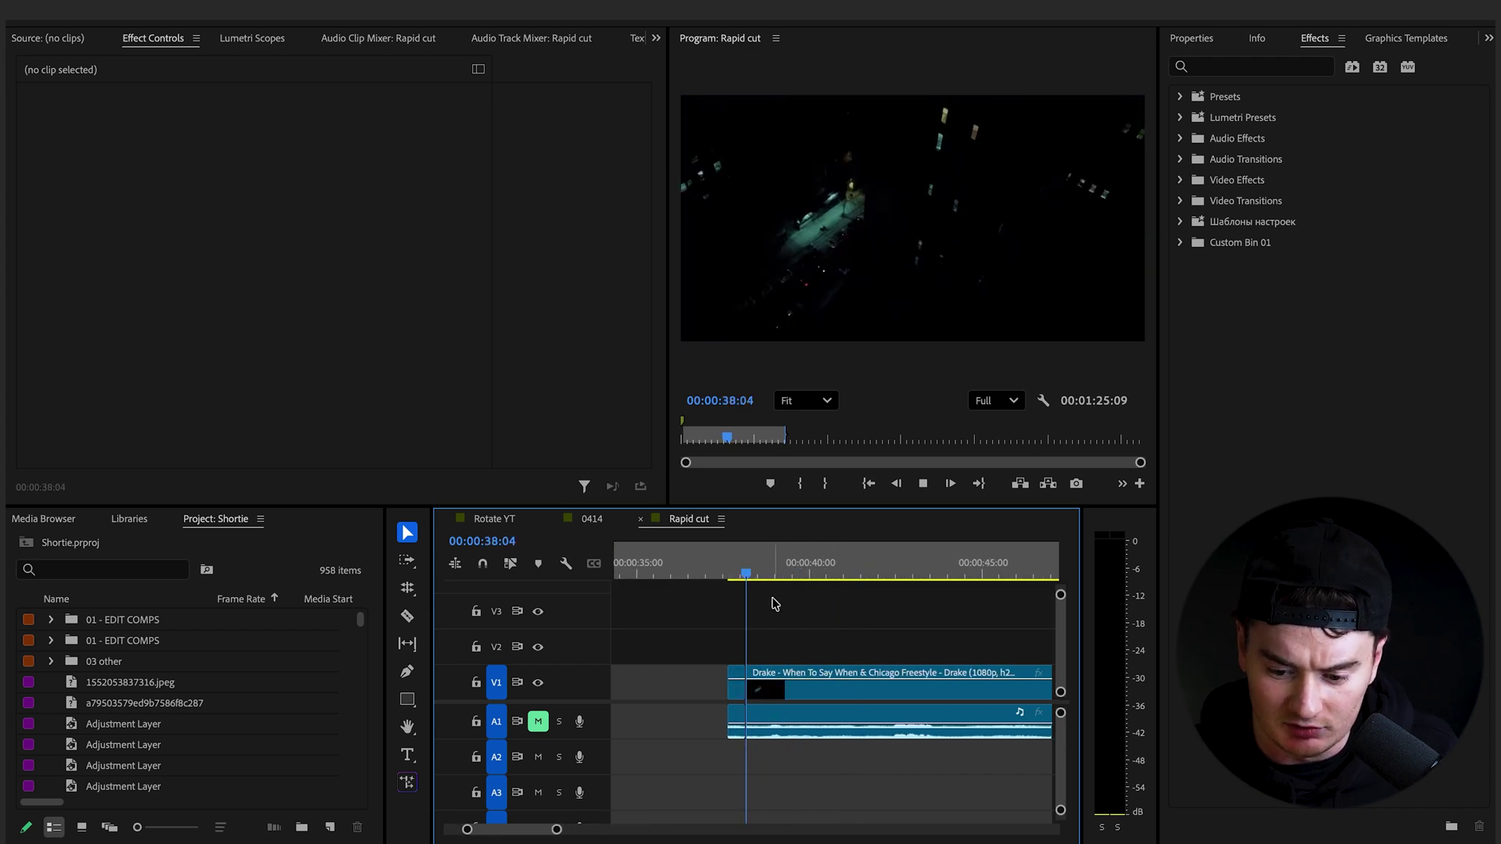
key(space)
key(ctrl+k)
click(803, 727)
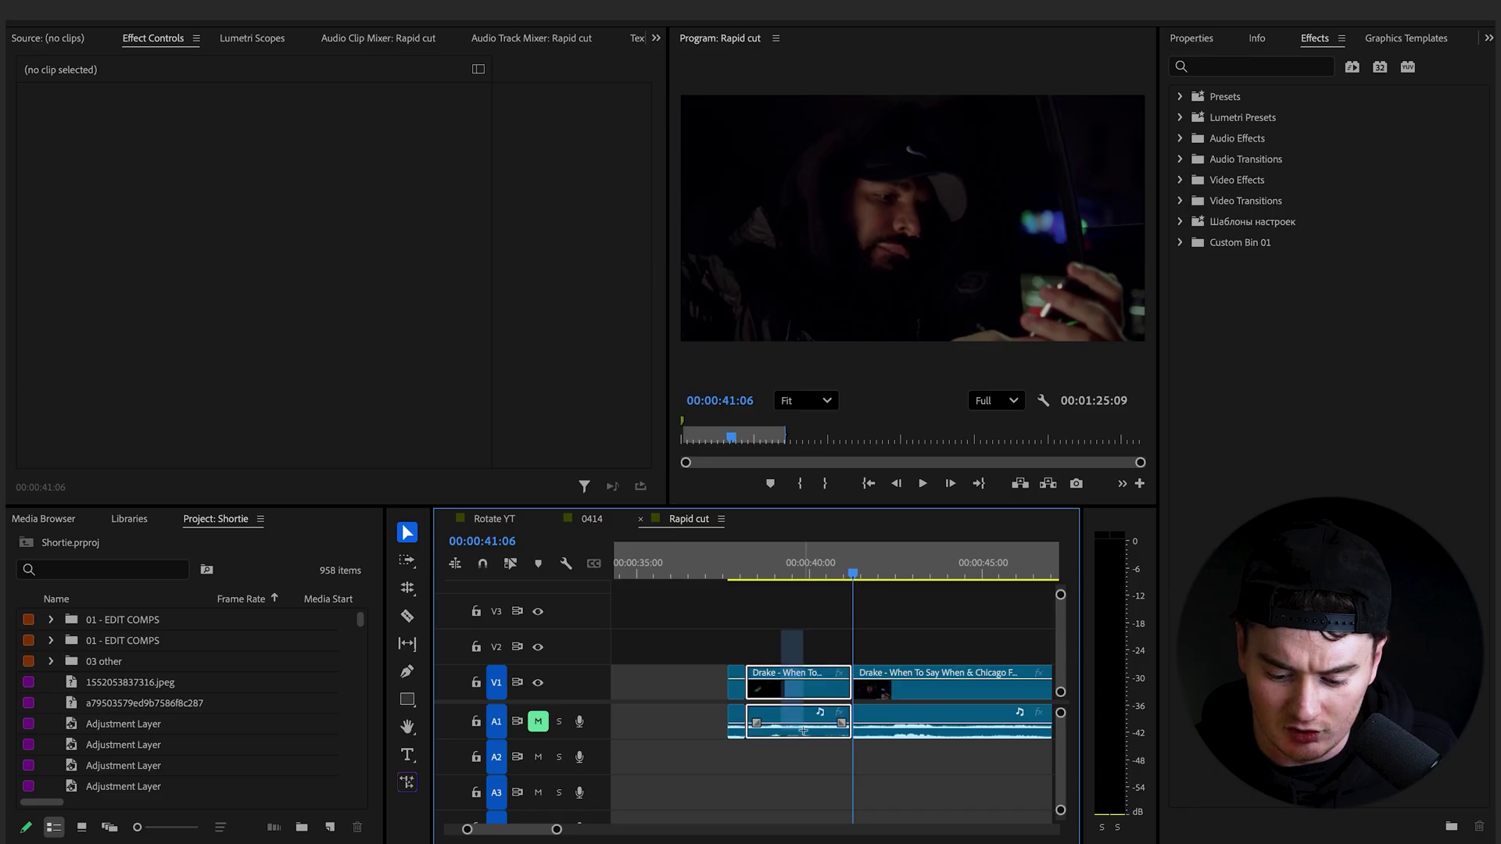
key(Delete)
Trim the remaining clip's start forward to a new frame
click(863, 577)
drag(864, 578, 863, 578)
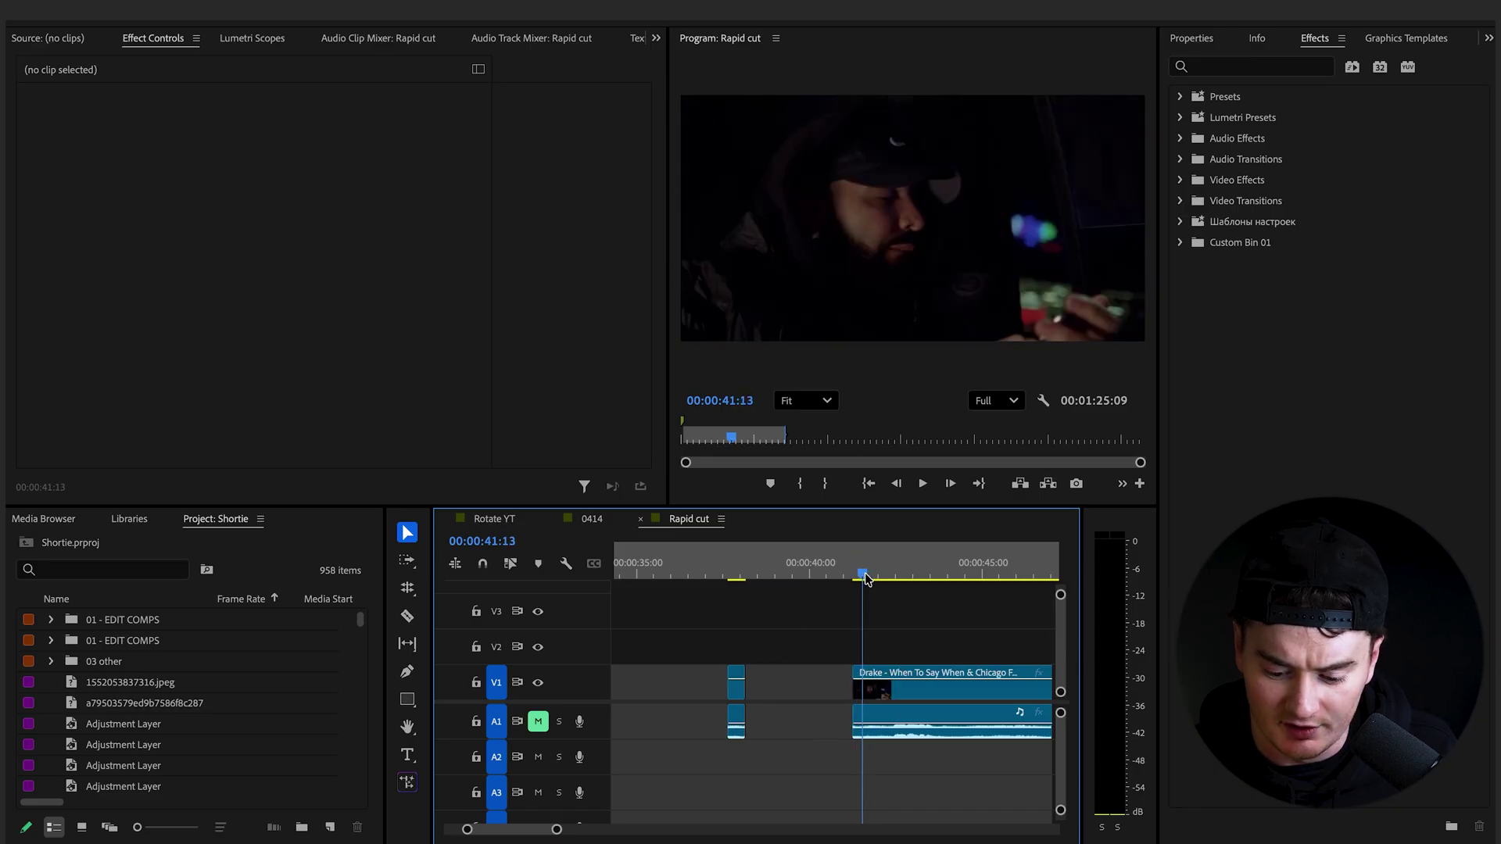
click(887, 727)
scroll(887, 732, down, 2)
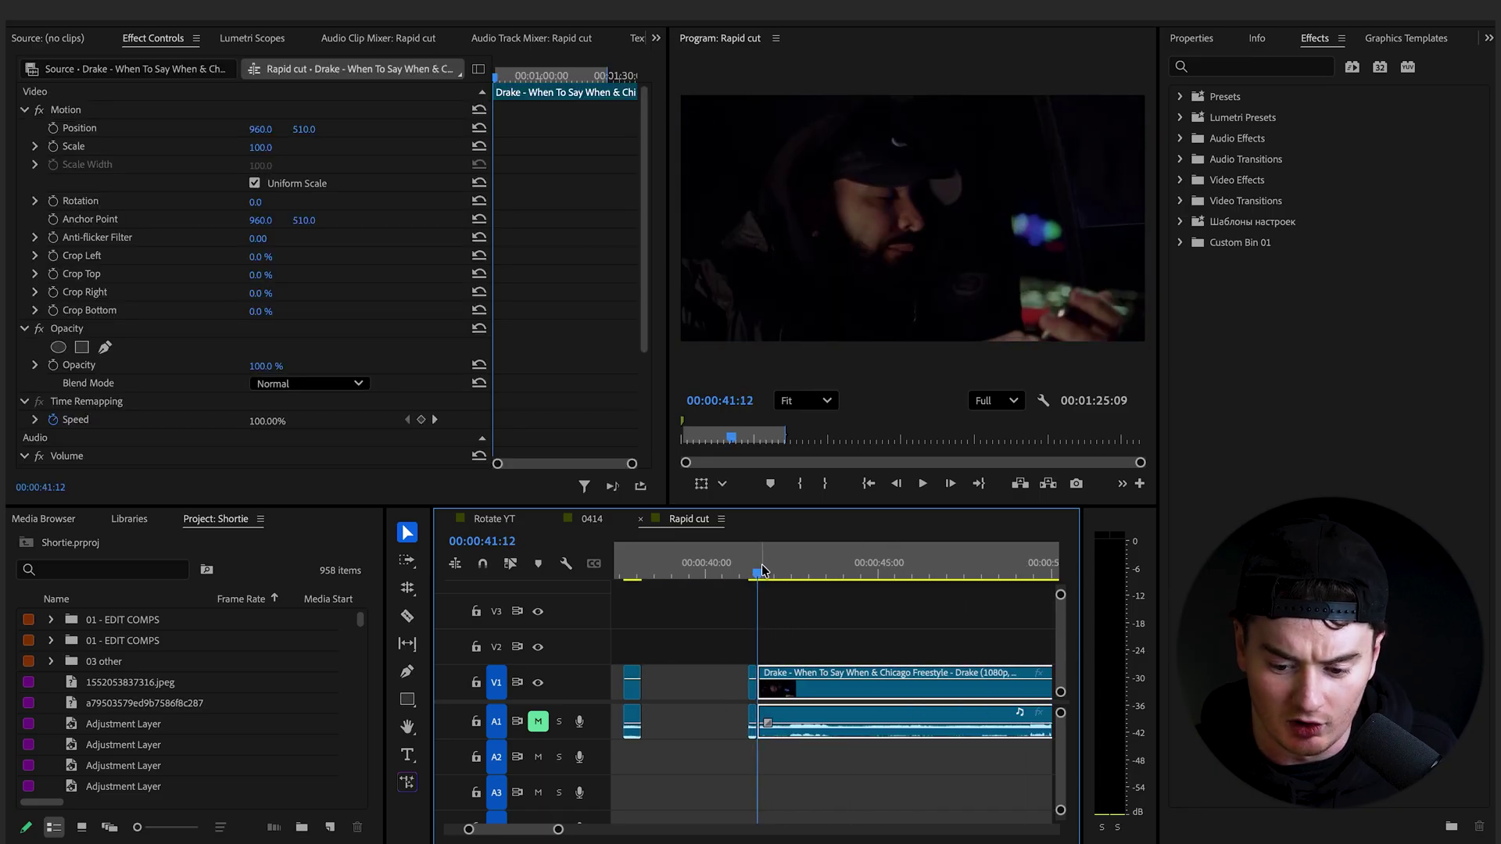
drag(763, 572, 903, 570)
drag(757, 714, 842, 713)
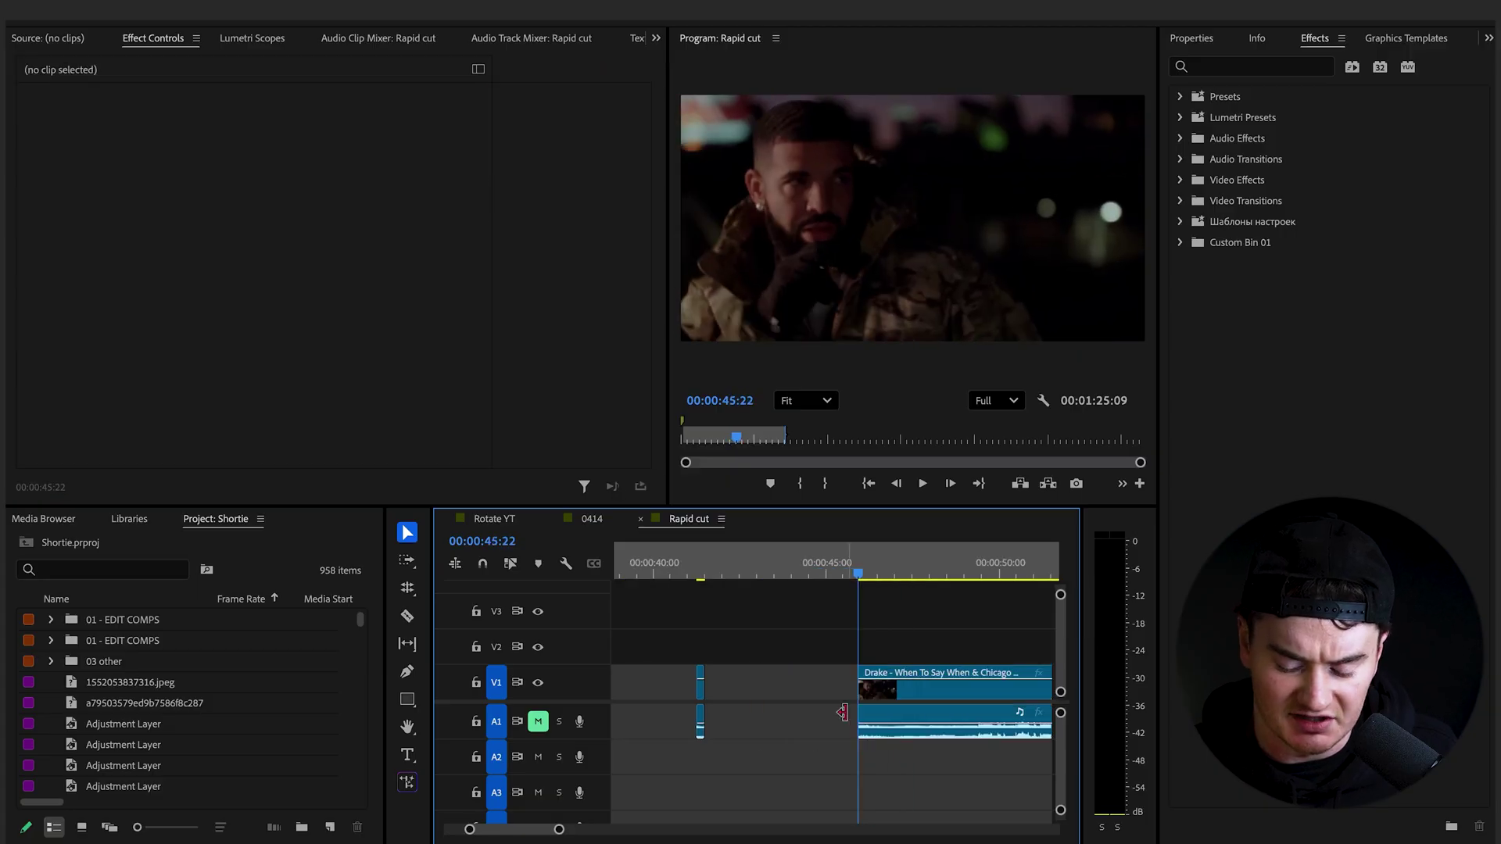
scroll(842, 713, down, 1)
scroll(810, 701, down, 1)
key(Right)
key(Right)
key(Right)
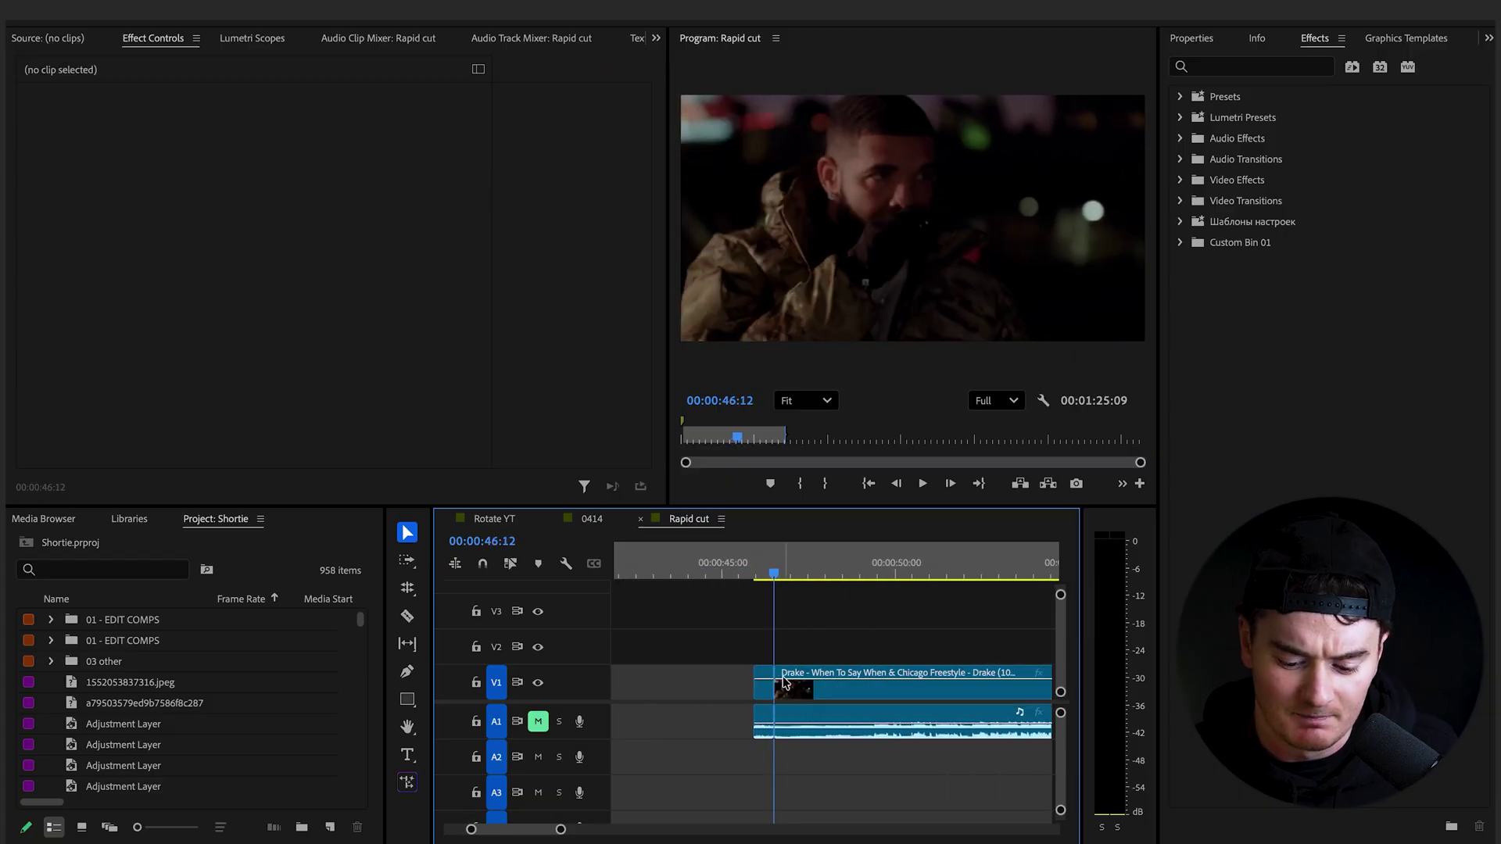
scroll(782, 683, down, 1)
Cut off and delete a short piece at a later frame, previewing the next shot
drag(750, 580, 813, 577)
key(ctrl+k)
click(784, 735)
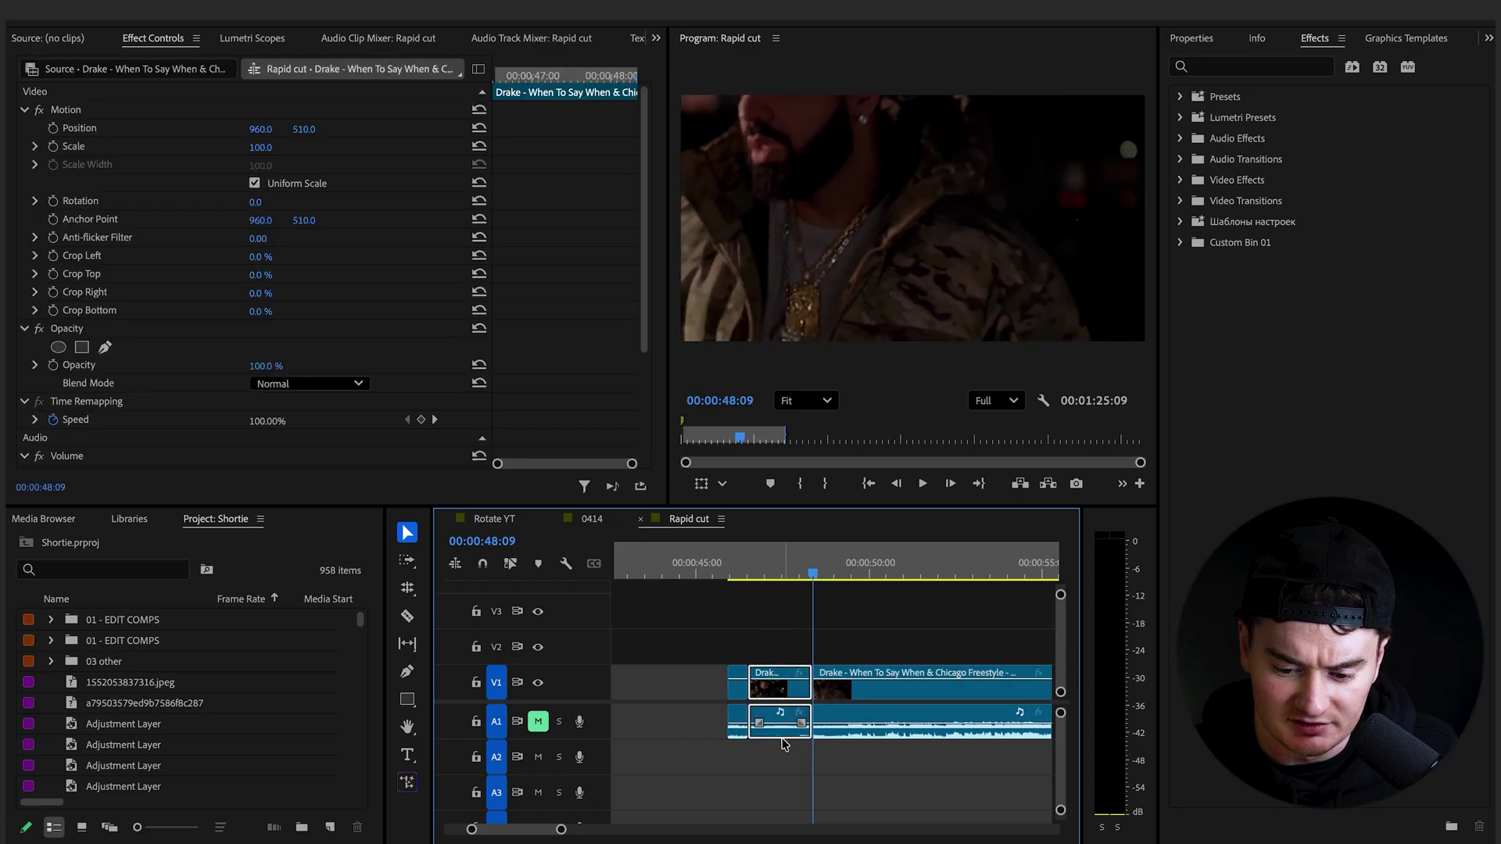
key(Delete)
key(space)
scroll(727, 633, down, 1)
key(space)
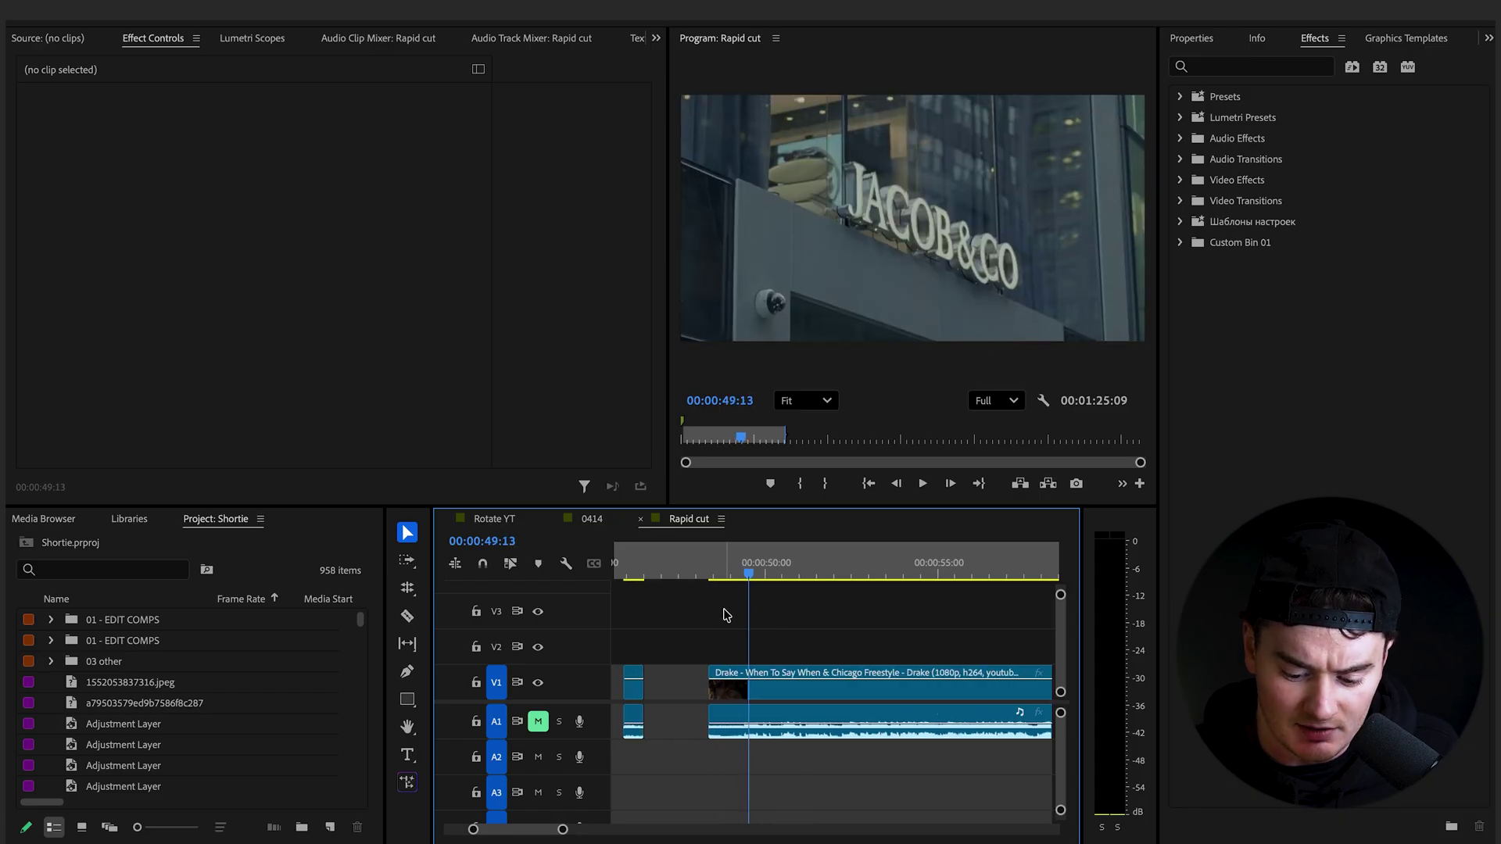
Cut at the night shot and the car shot, ripple deleting the piece in between
drag(747, 577, 722, 580)
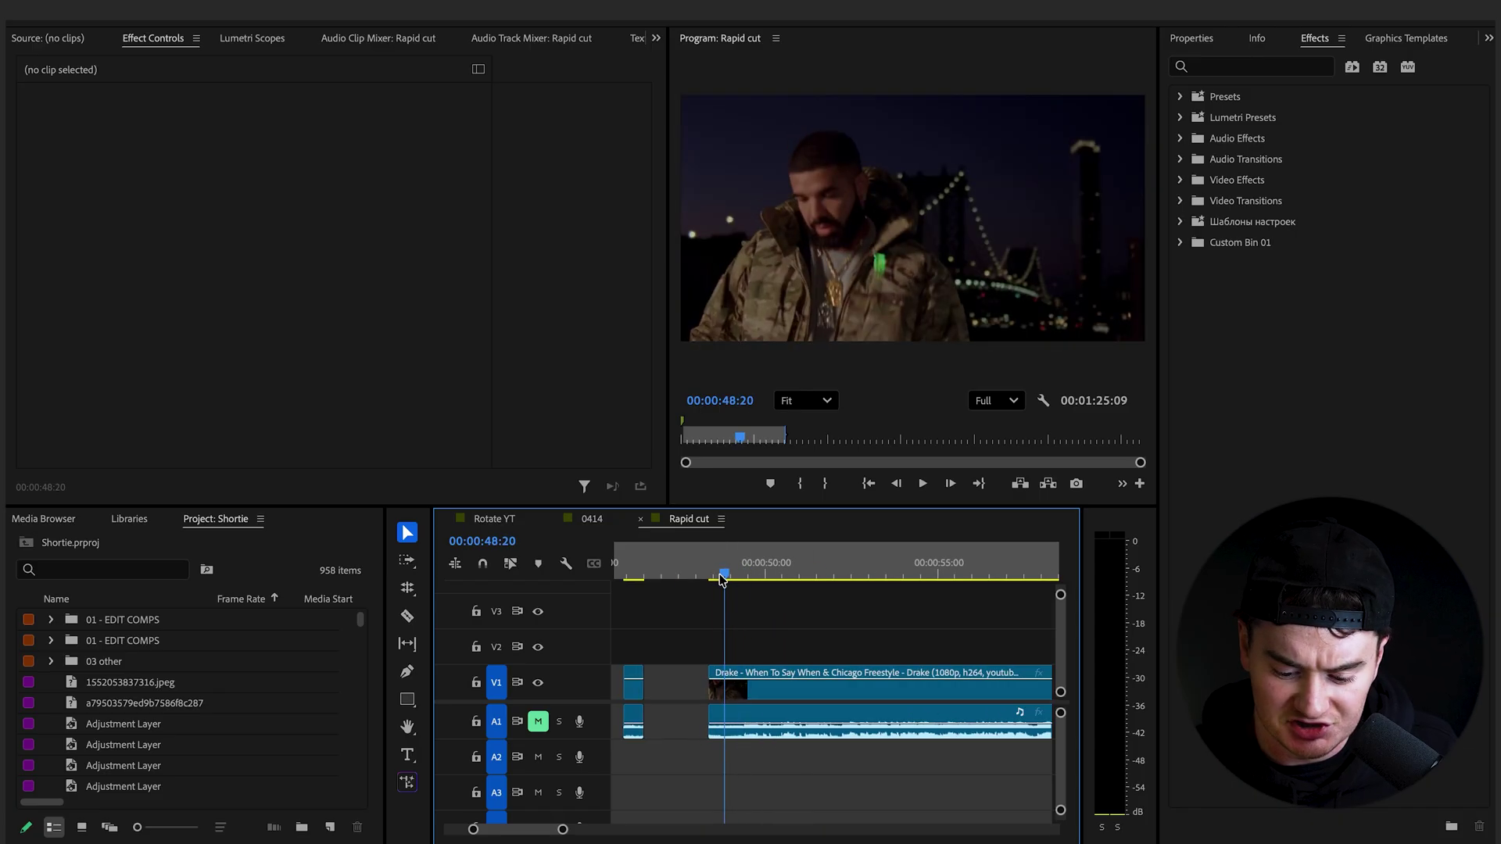
key(ctrl+k)
key(space)
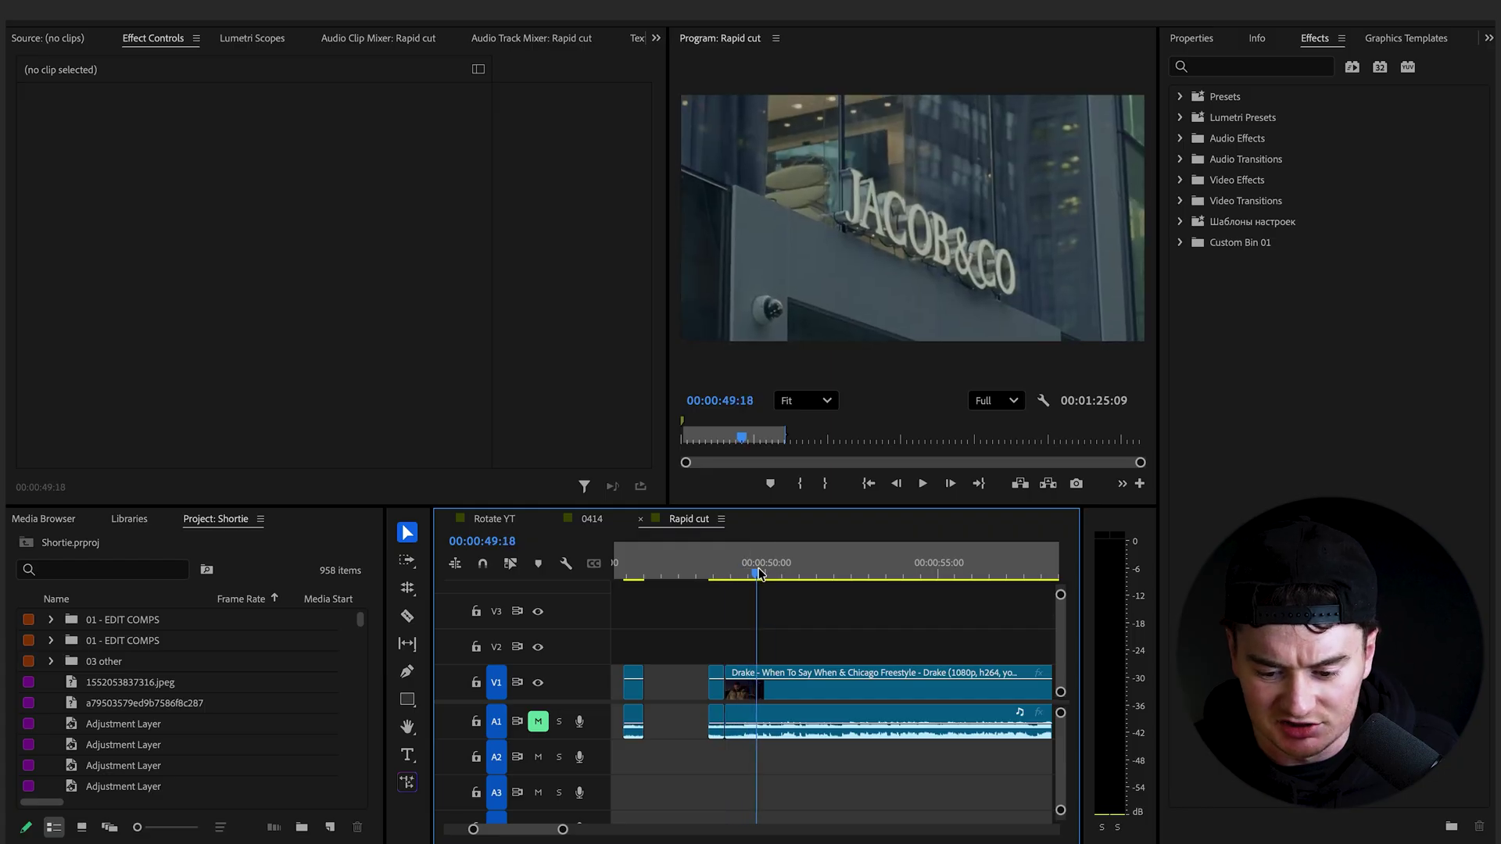
key(space)
key(ctrl+k)
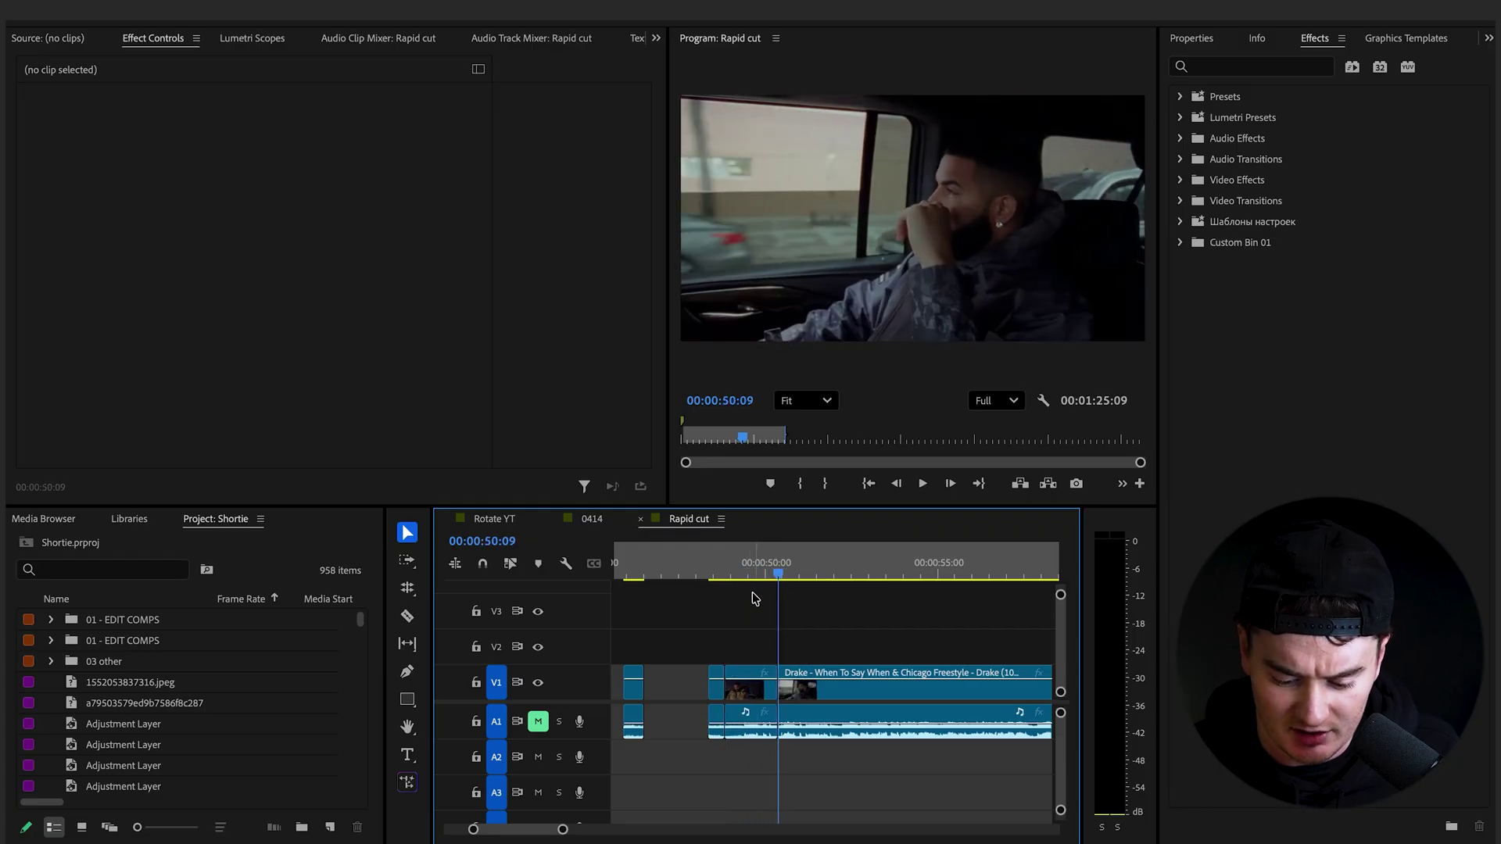
click(750, 686)
key(shift+Delete)
Cut at the watches shot and delete the piece before it
click(767, 571)
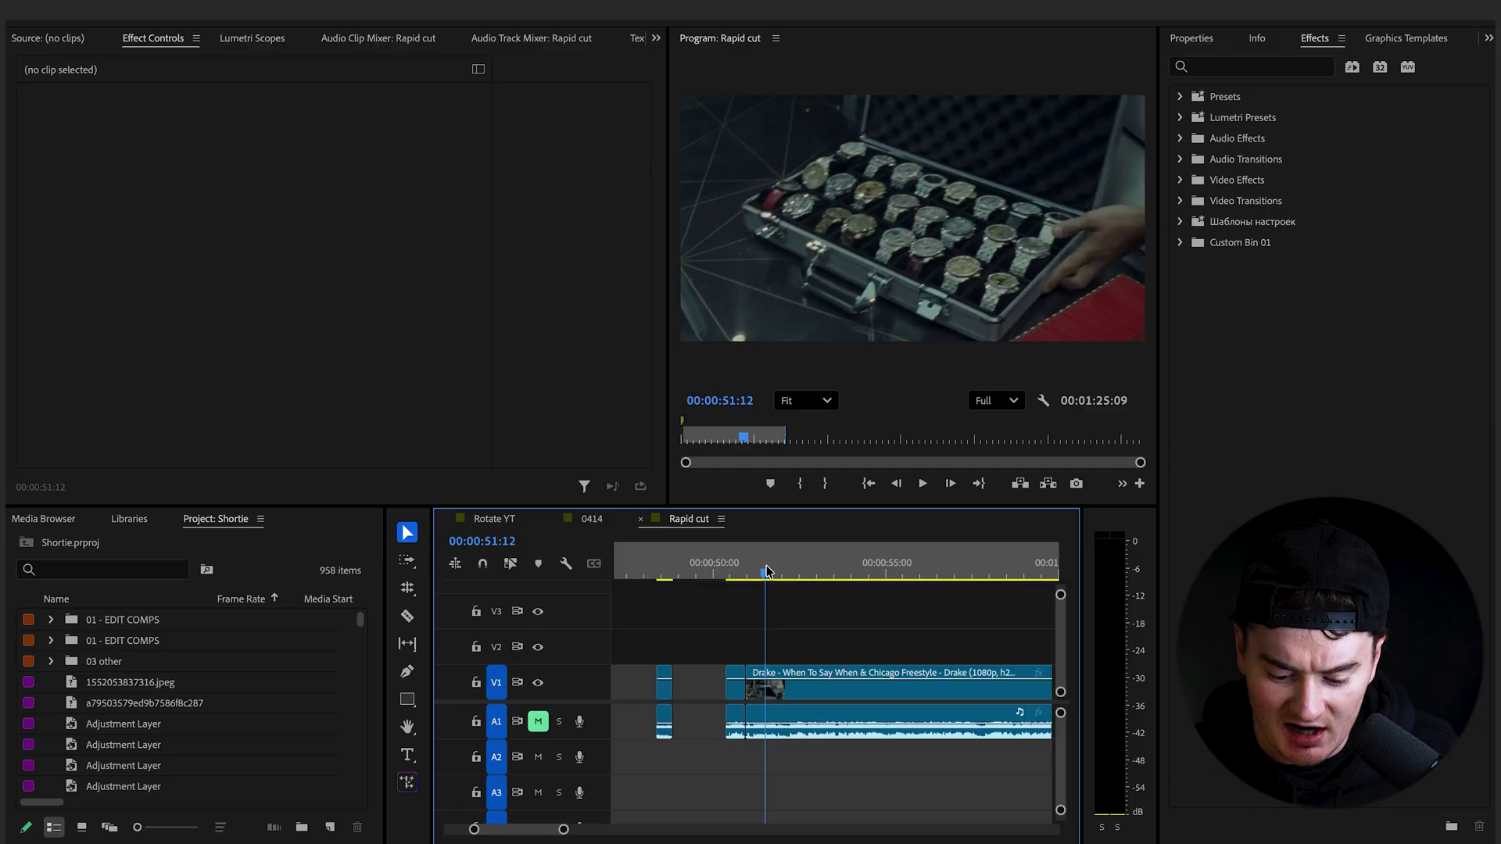
key(equal)
key(Left)
key(ctrl+k)
click(726, 733)
key(Delete)
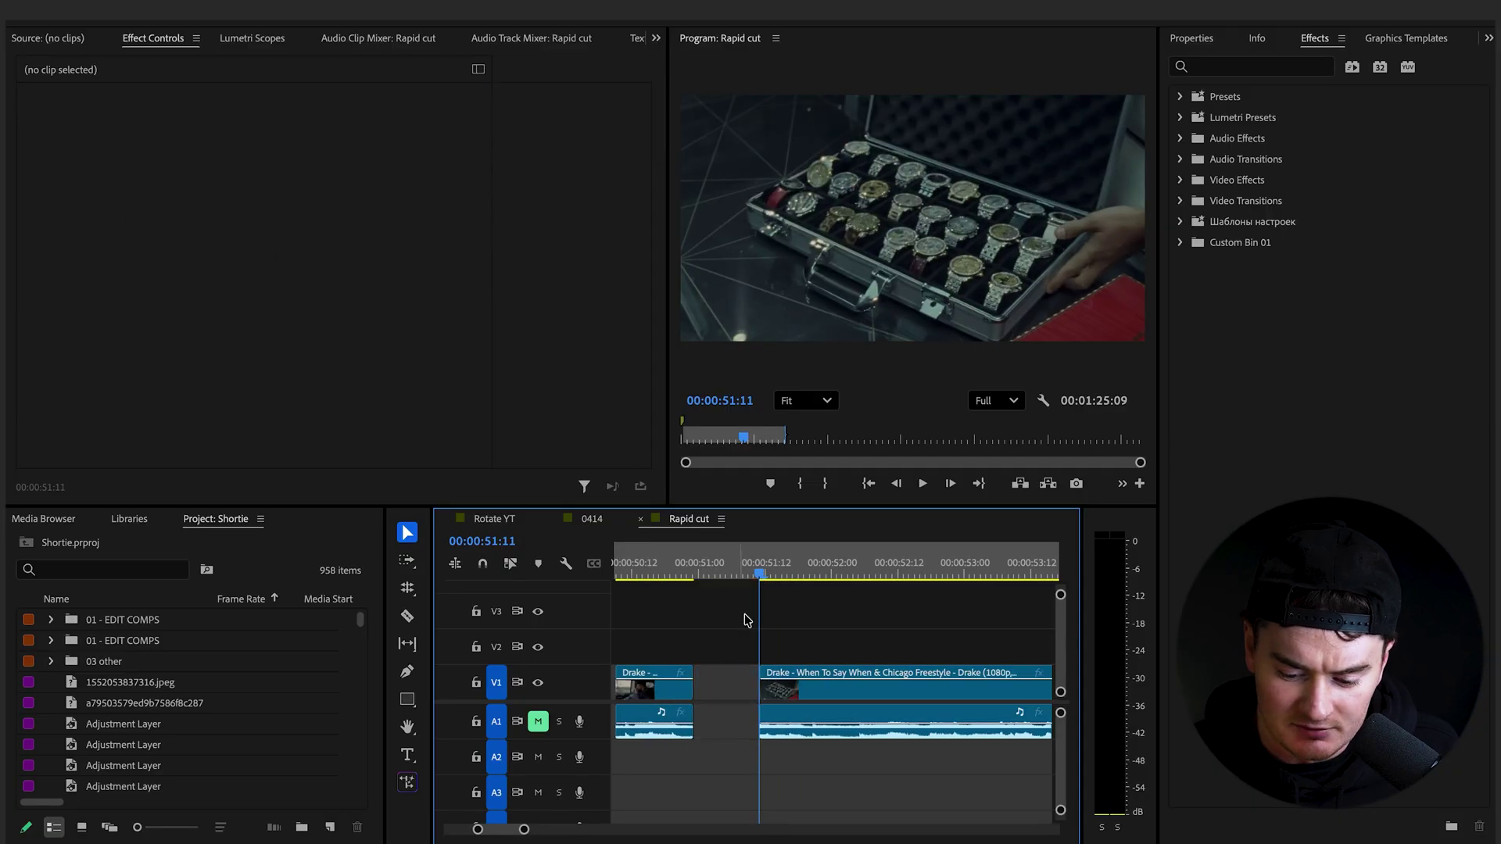
Cut the end of the watches shot and find the car shot after the smiling man
key(space)
key(space)
key(ctrl+k)
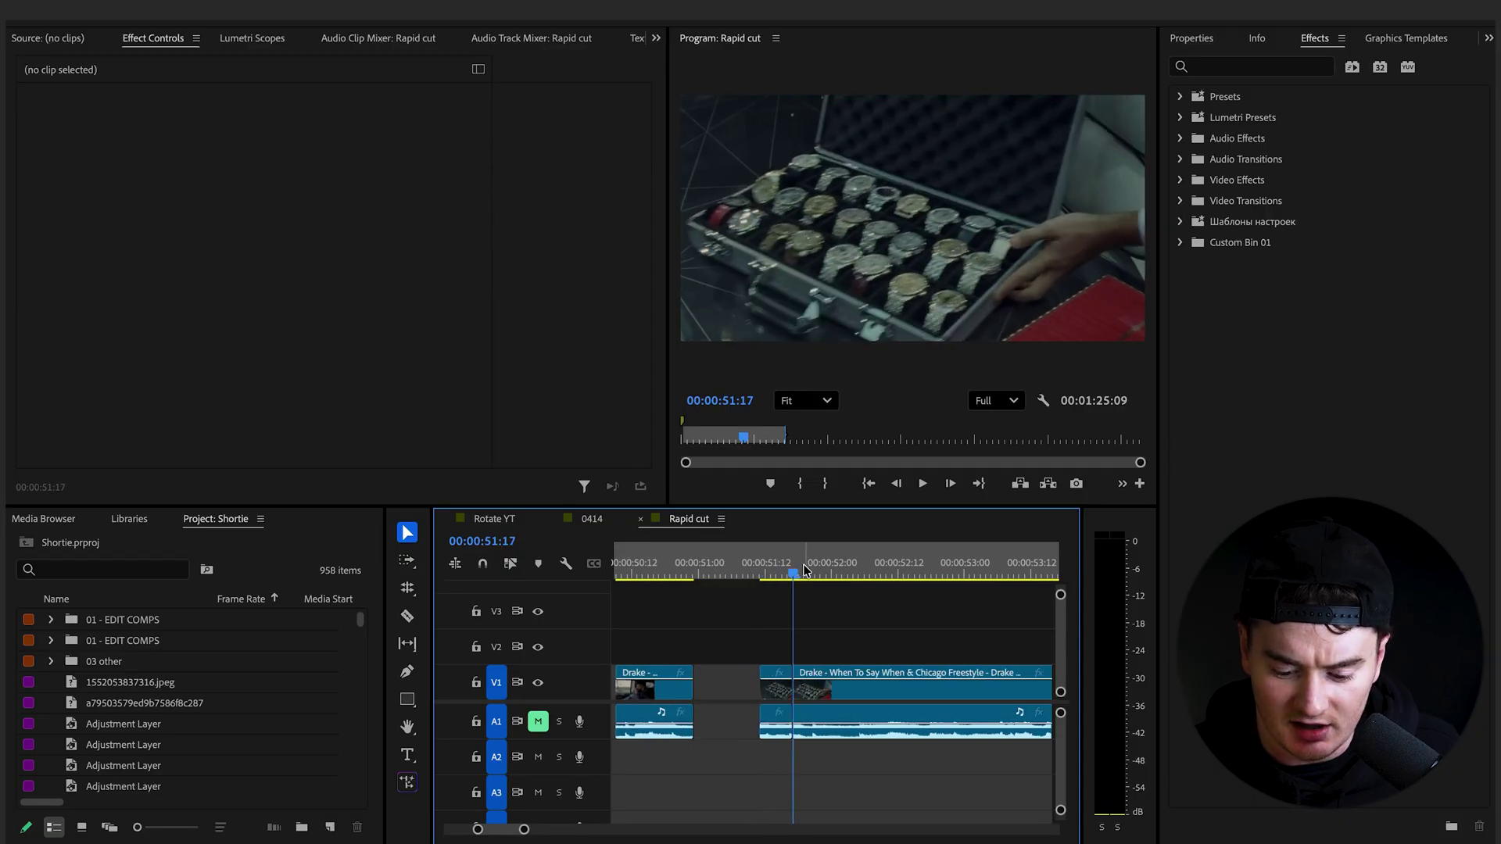
scroll(762, 572, down, 1)
drag(762, 572, 861, 583)
key(minus)
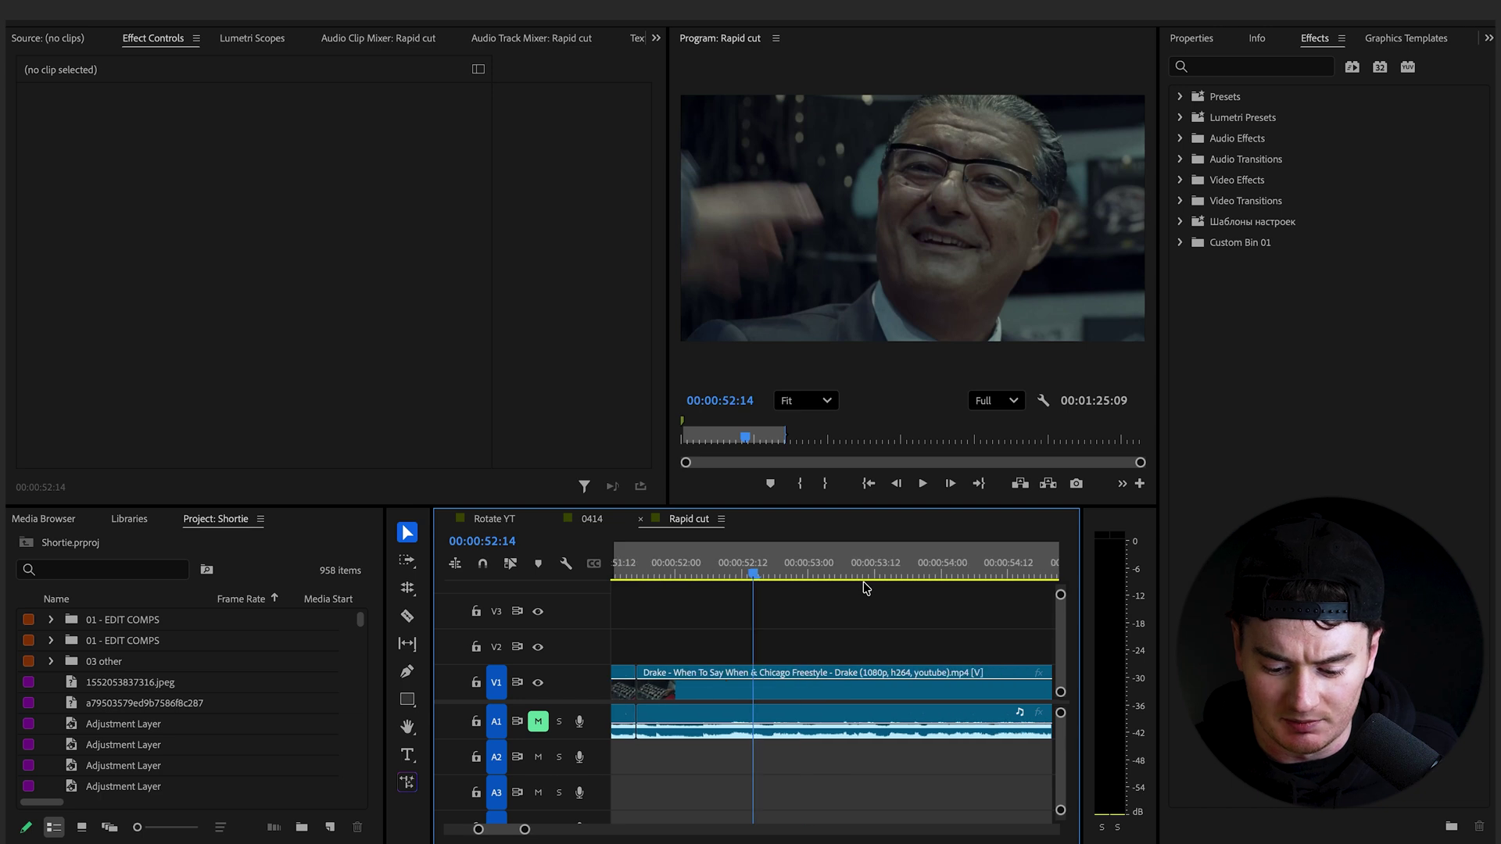
key(minus)
key(space)
key(space)
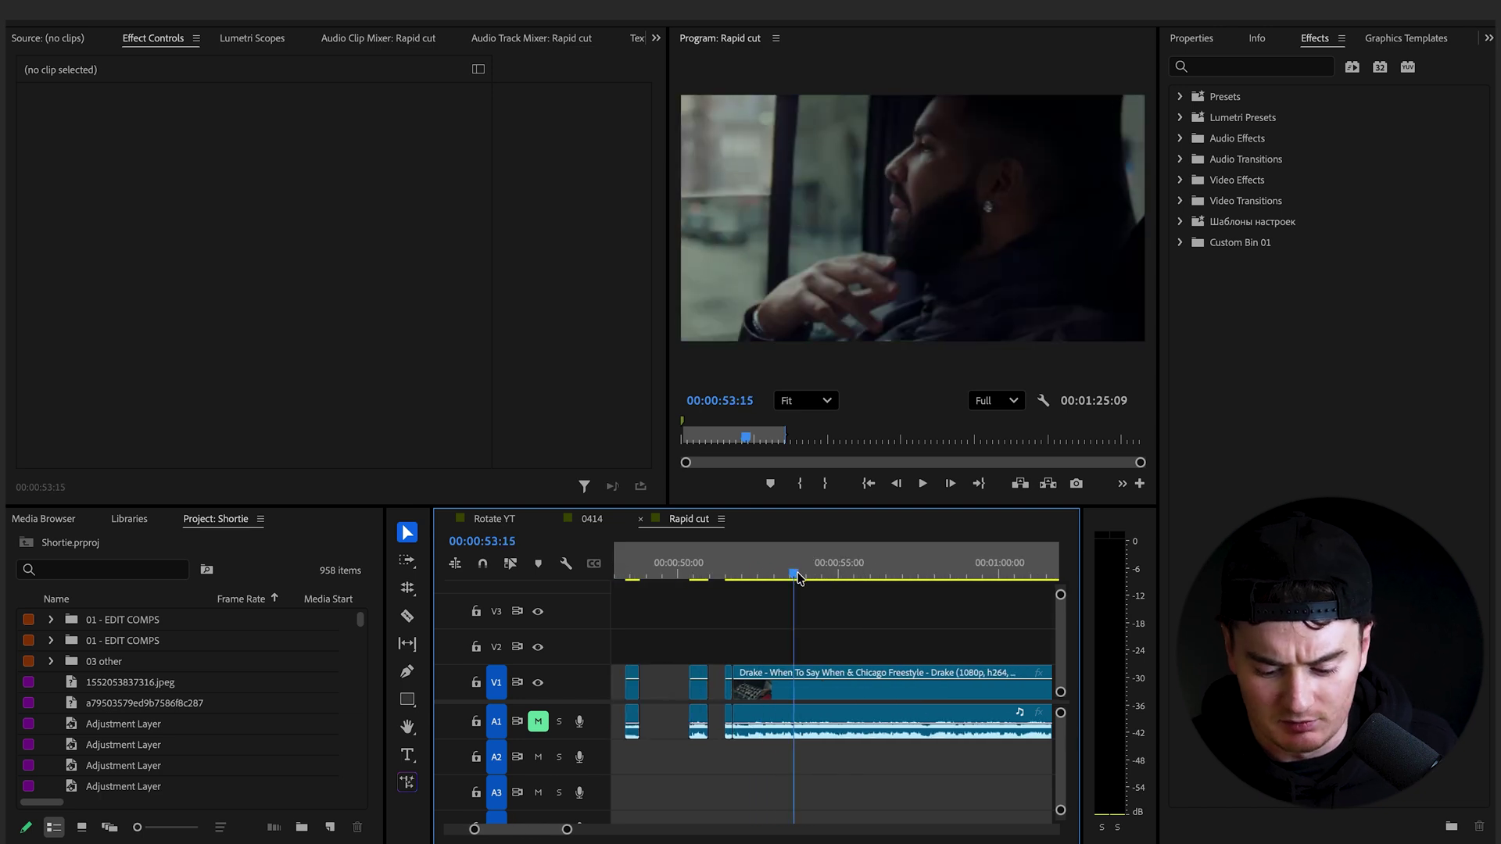
Cut at the car shot and ripple delete the short piece before it
key(ctrl+k)
click(766, 679)
key(shift+Delete)
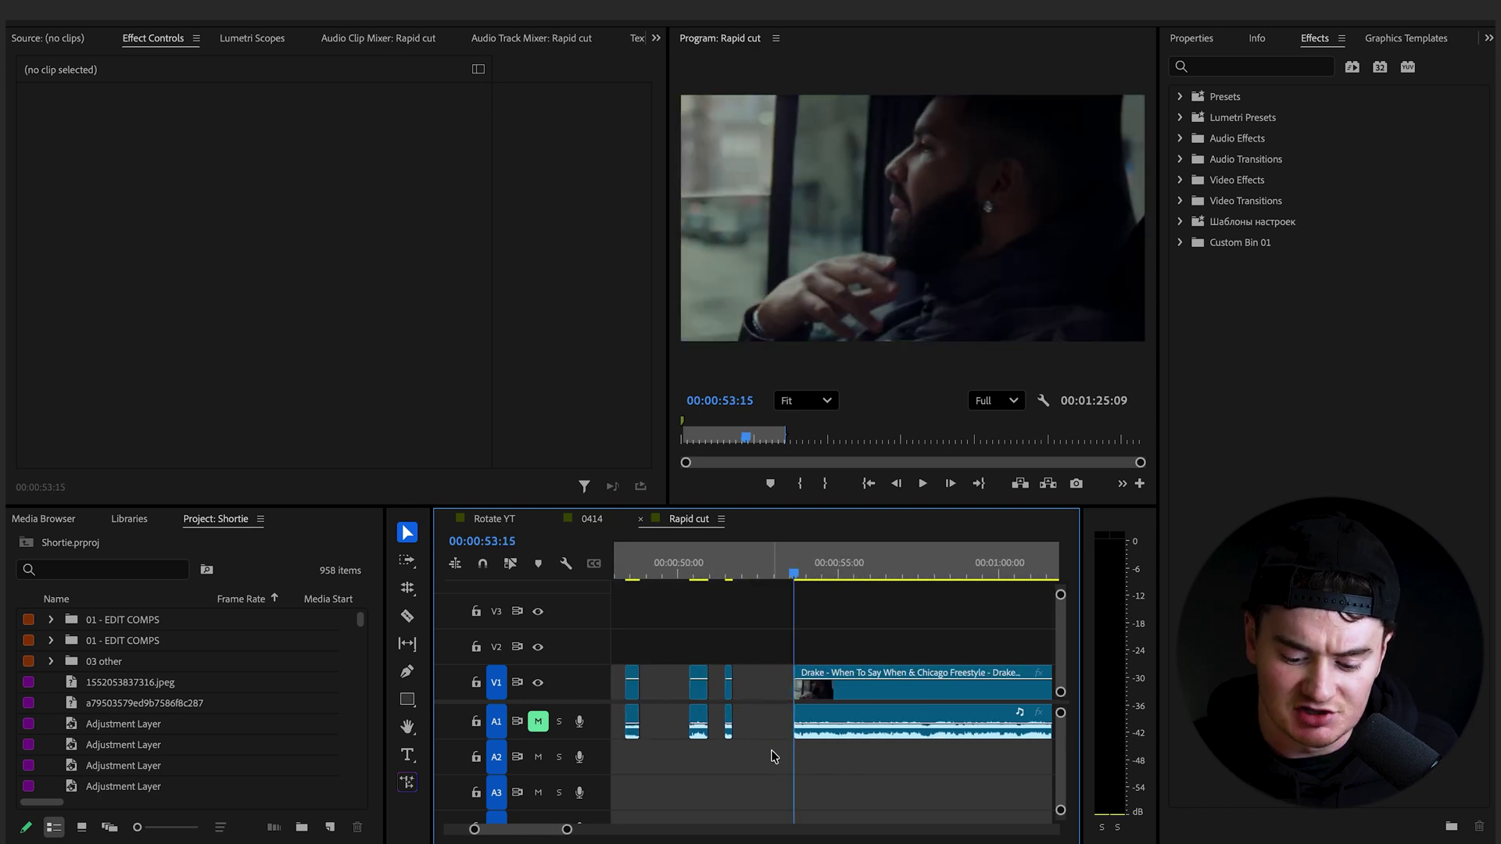
key(minus)
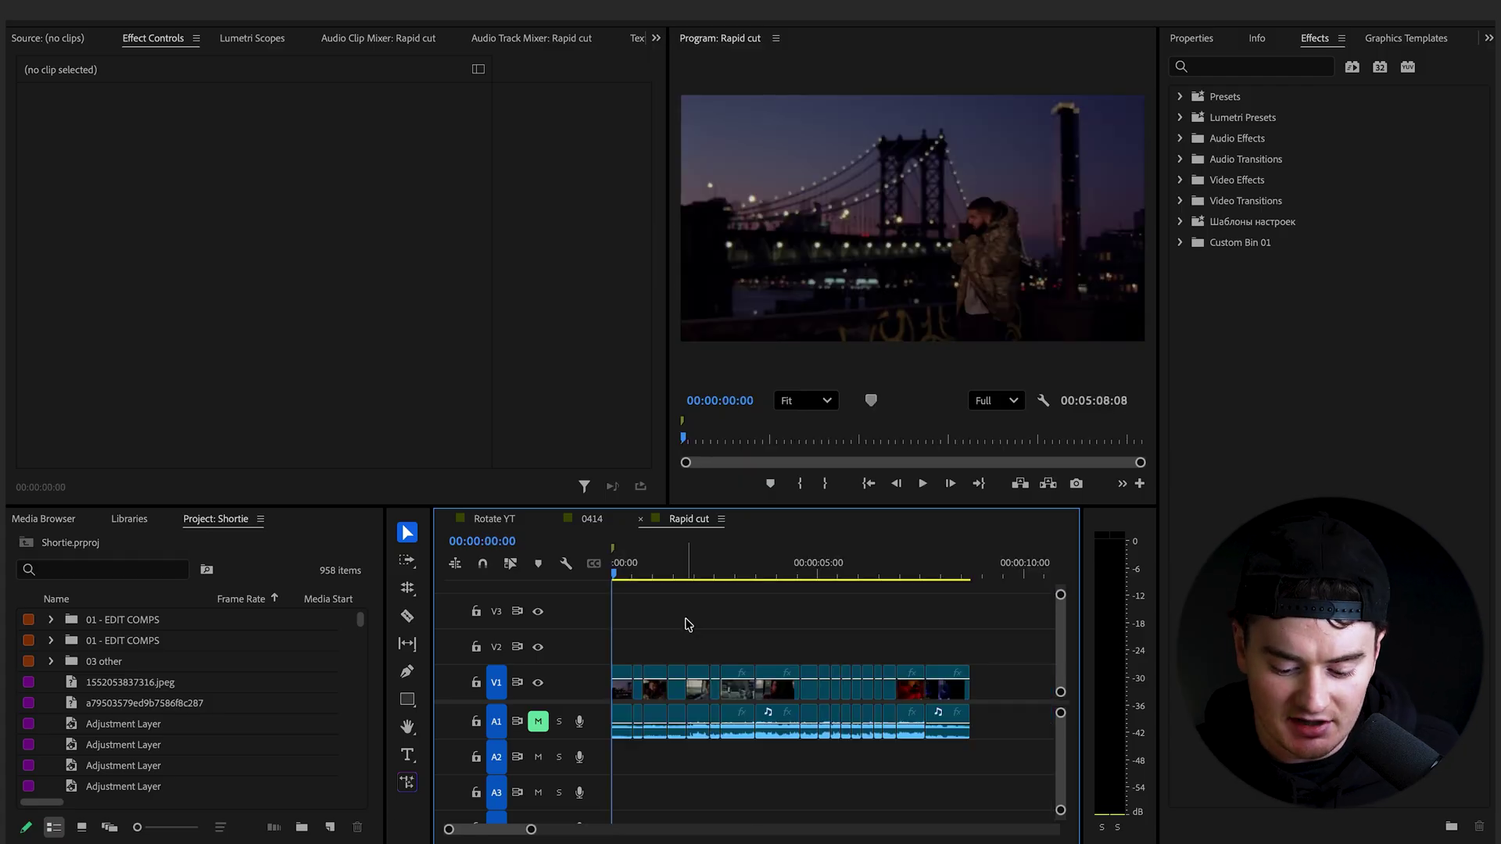
scroll(669, 622, up, 2)
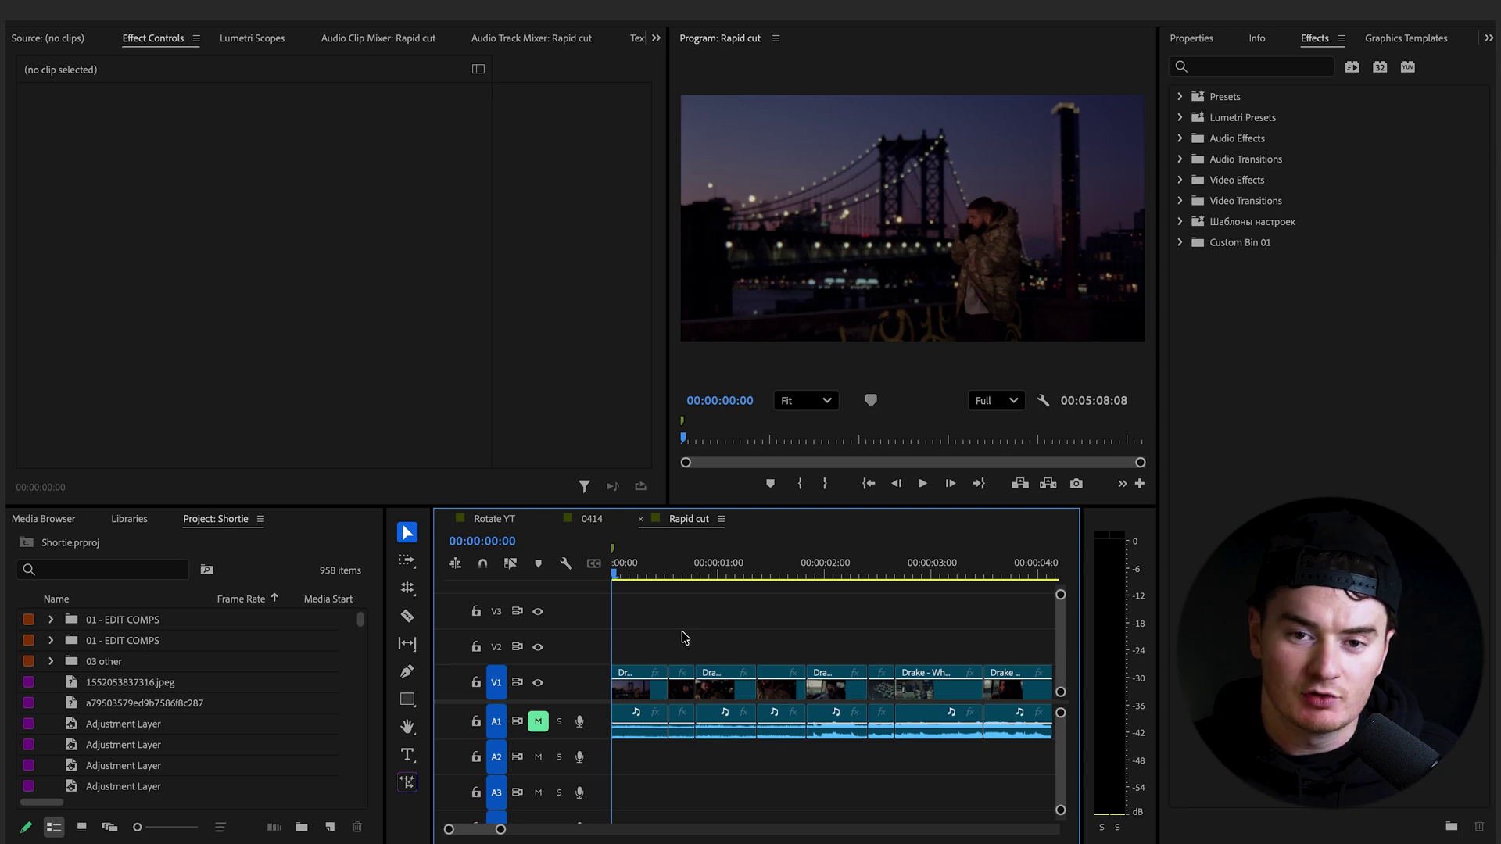
Cut near the sequence start and delete the middle clip
key(=)
key(=)
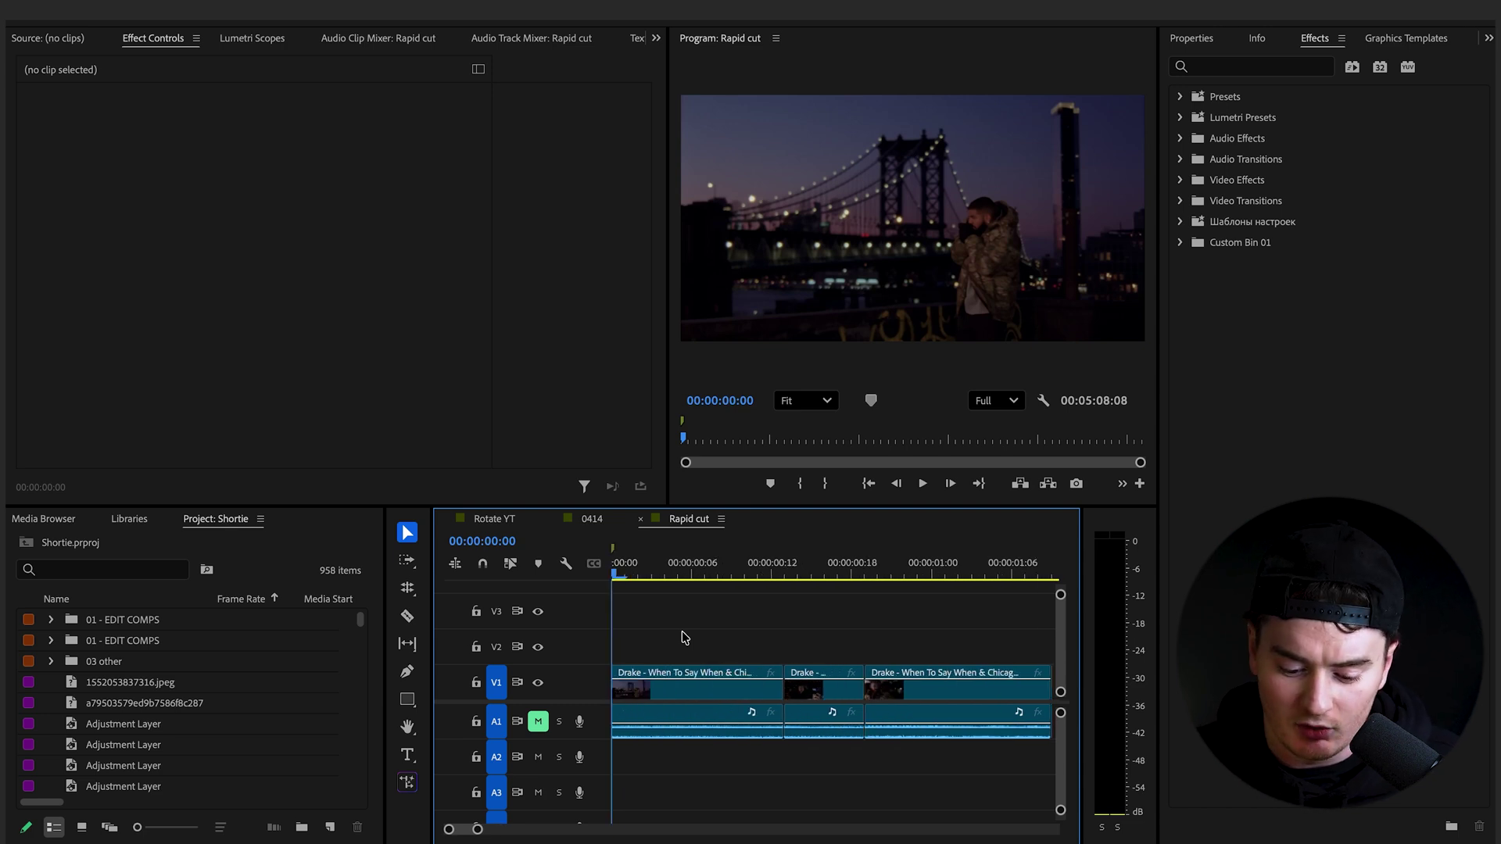
key(Right)
key(Right)
key(Right)
key(Right)
key(ctrl+k)
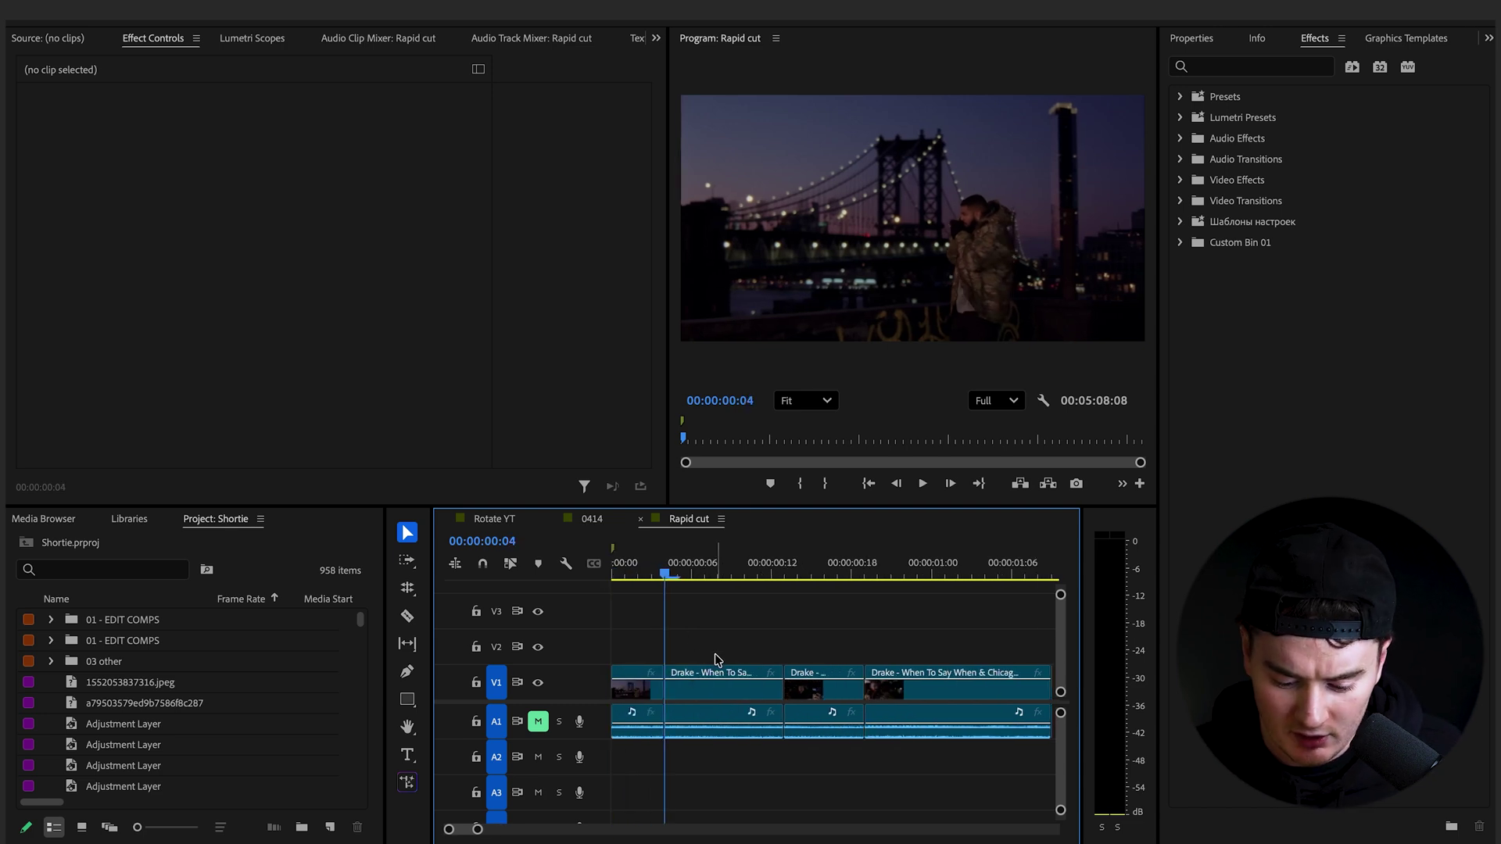
click(717, 672)
key(Delete)
Trim the second Drake clip's start to a couple of frames past frame 13
click(786, 568)
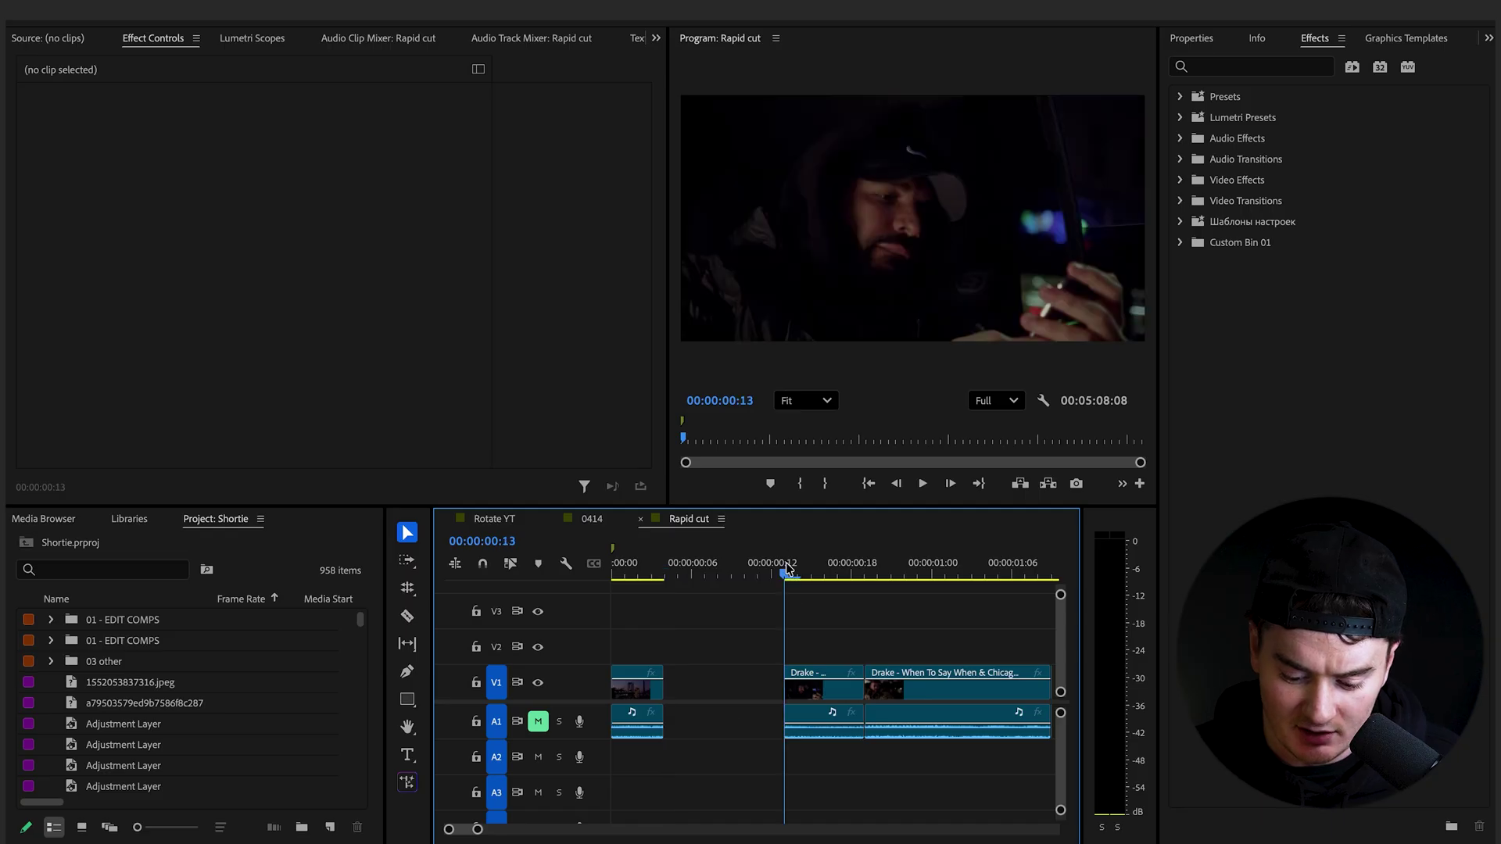
key(Right)
key(Right)
key(Right)
key(Right)
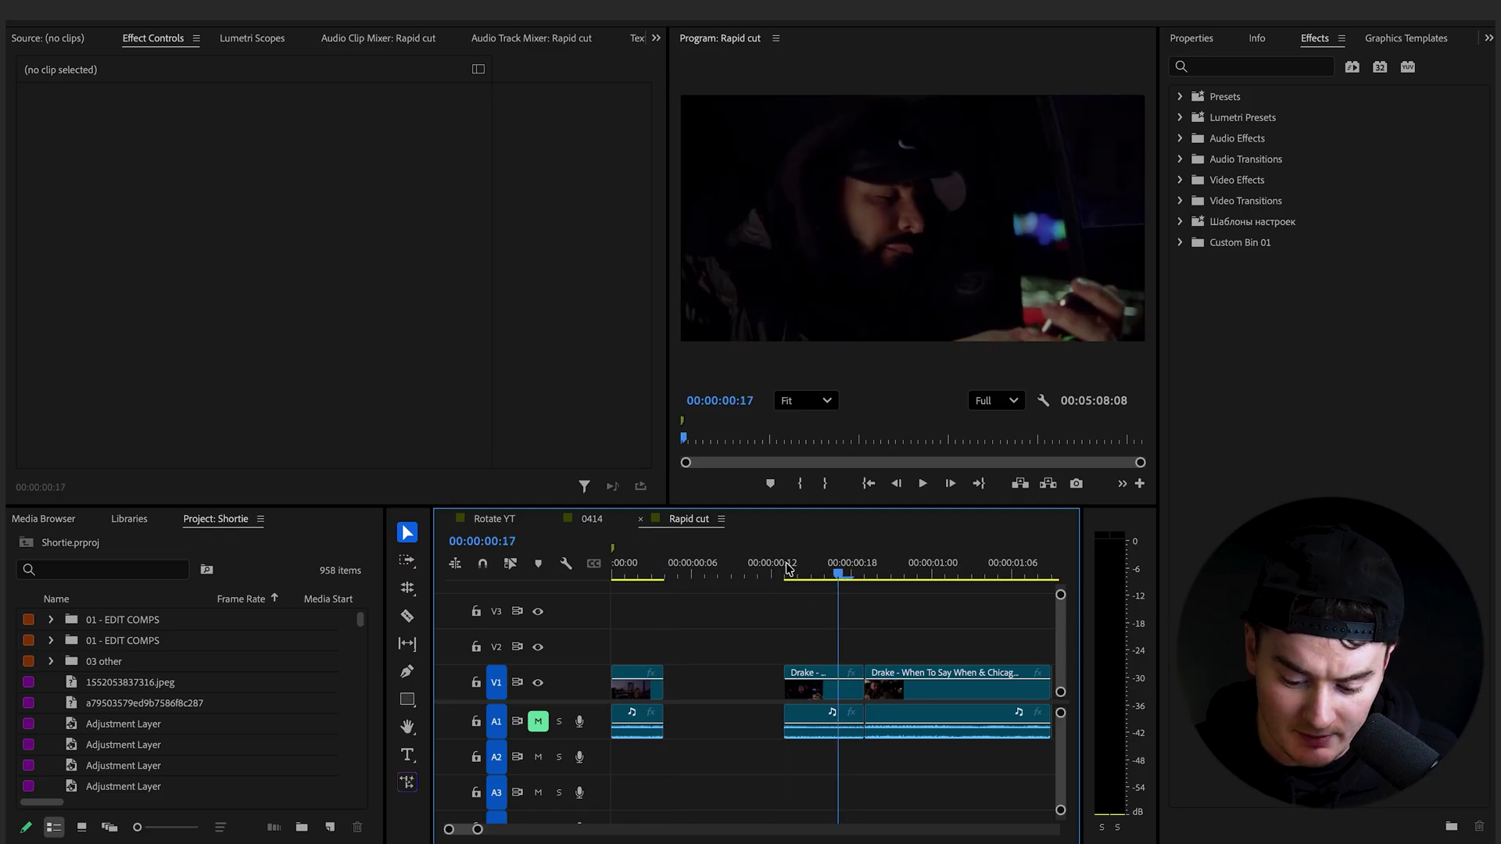
key(Right)
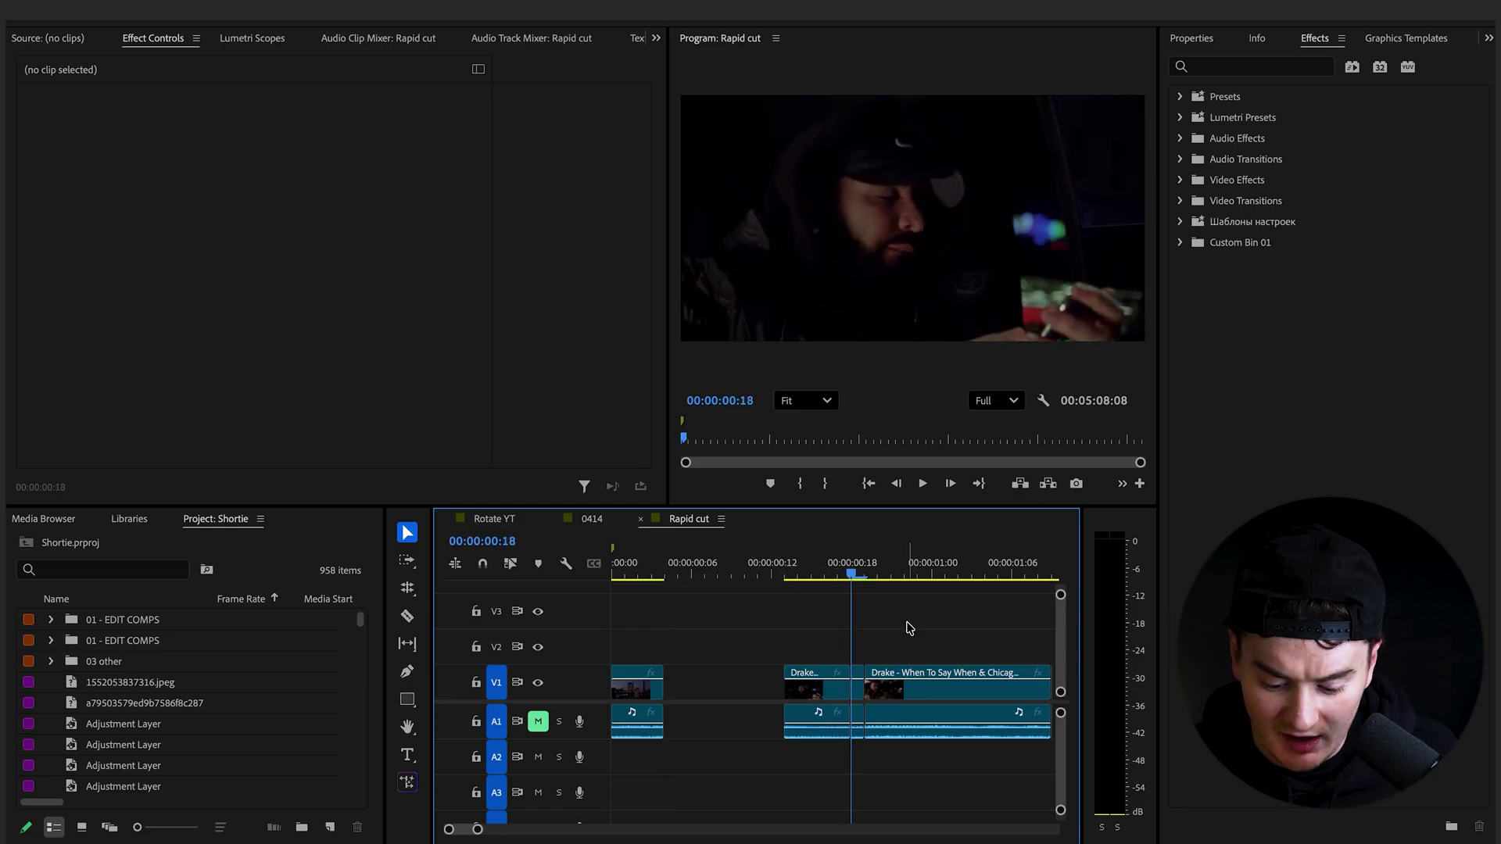
drag(863, 711, 852, 724)
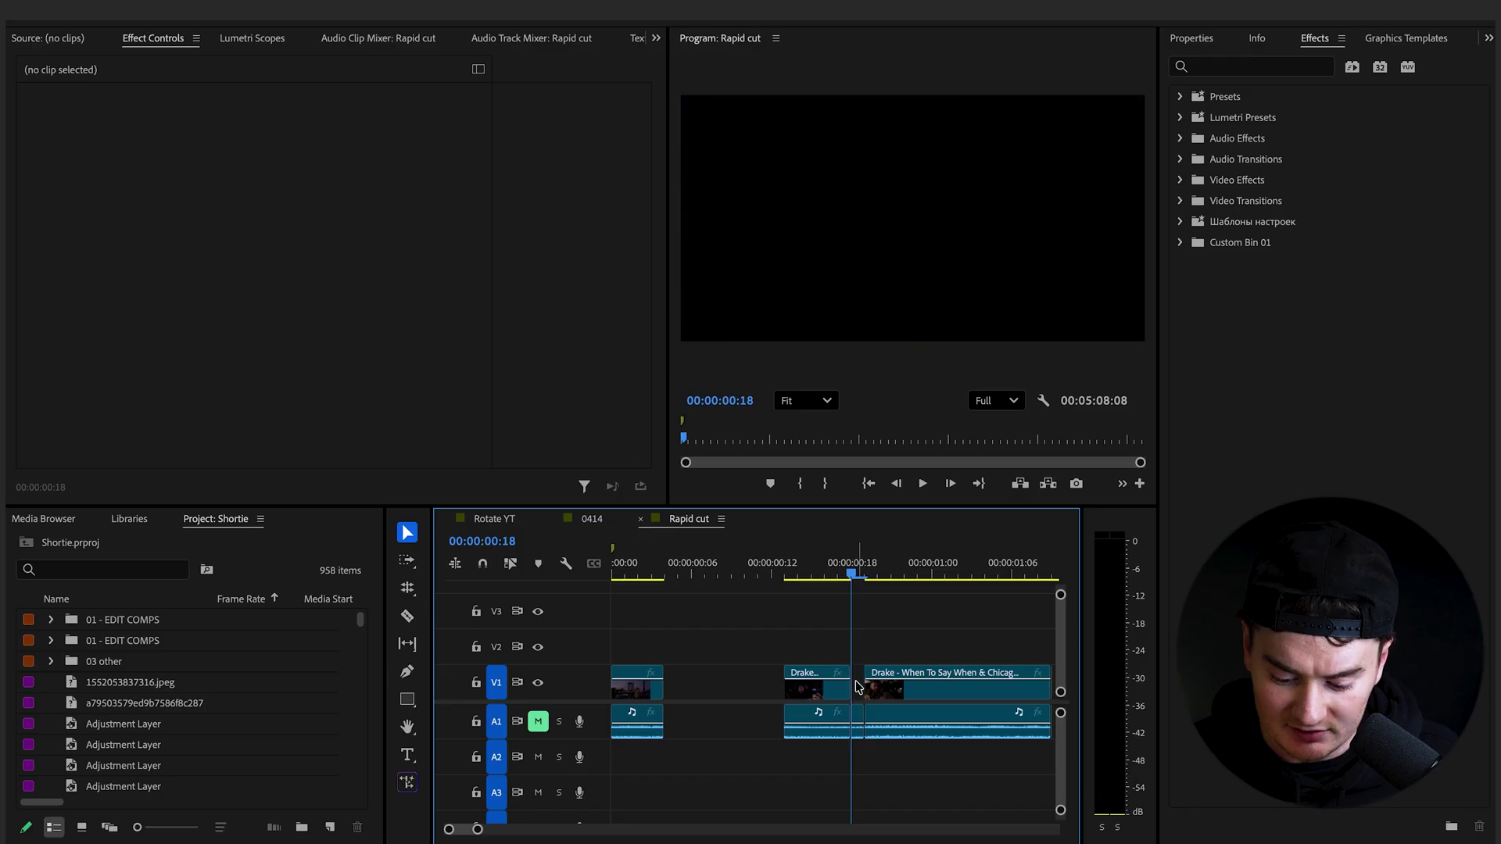
click(860, 723)
scroll(861, 723, down, 2)
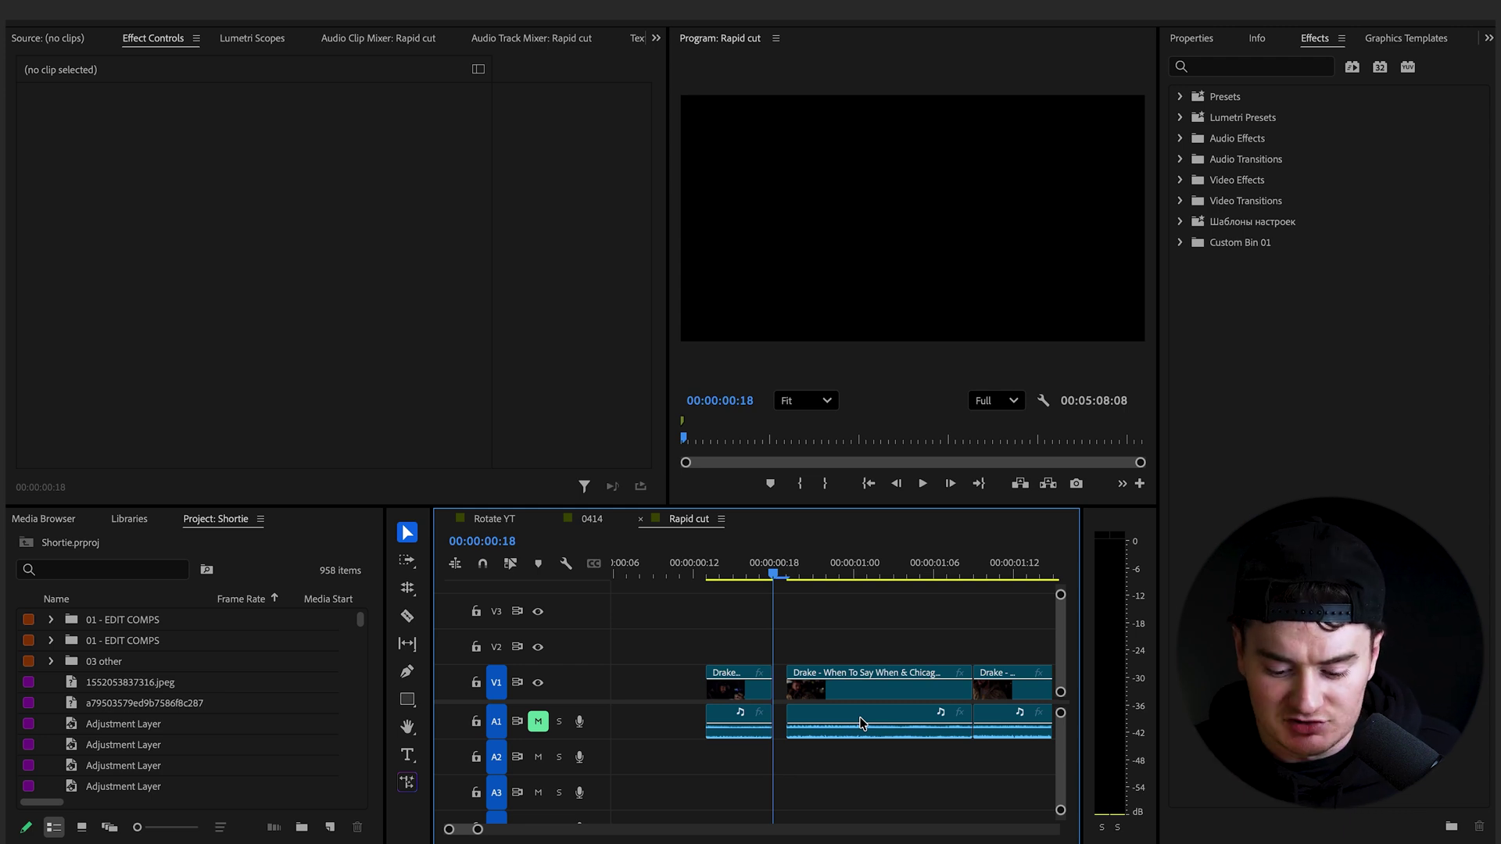
Split the long clip a few frames later and delete the part after the cut
key(Right)
key(Right)
key(Right)
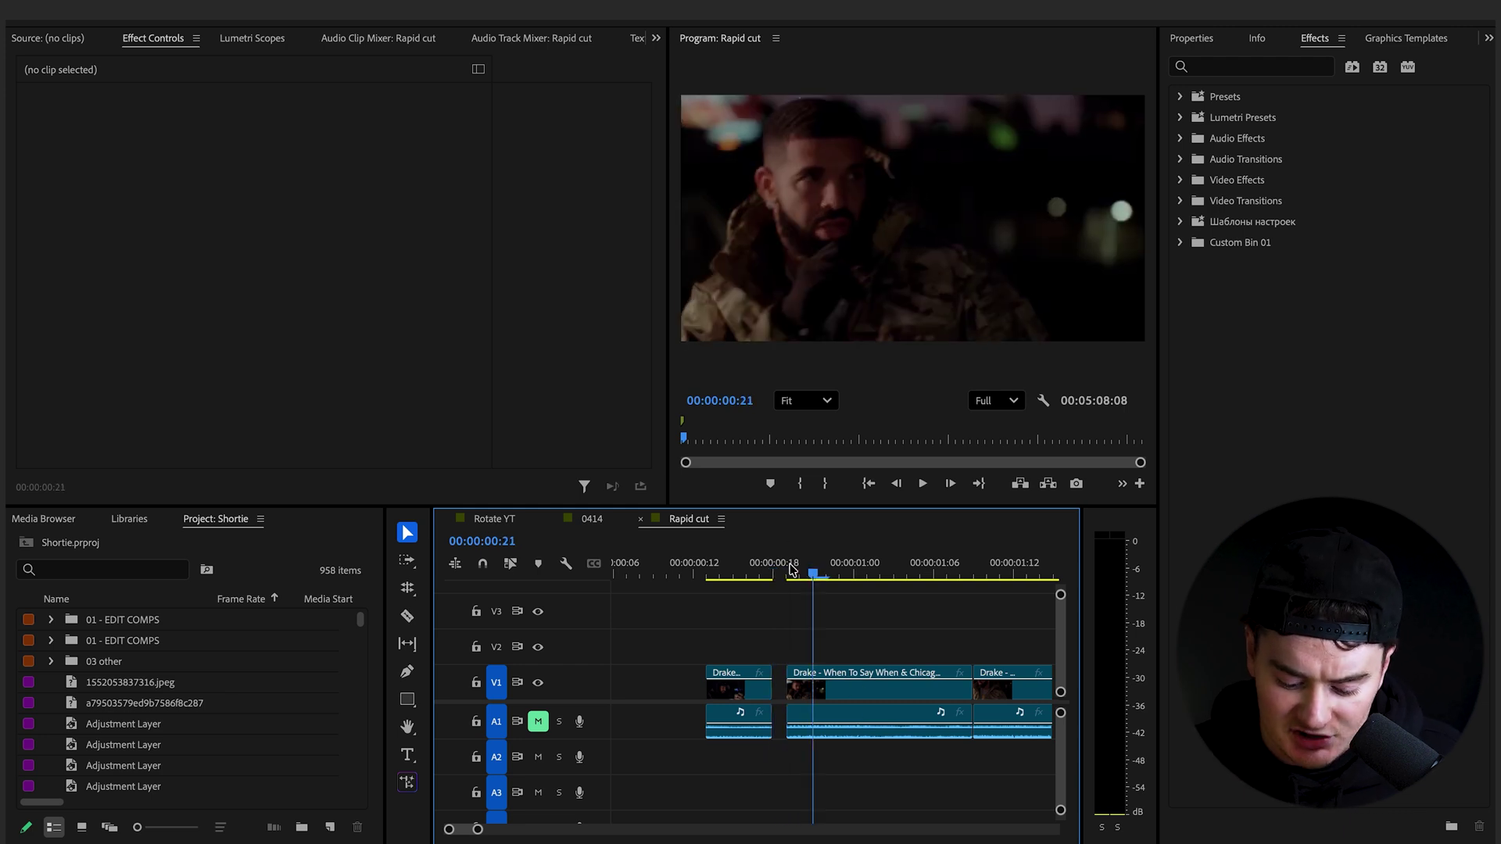
key(Right)
key(equal)
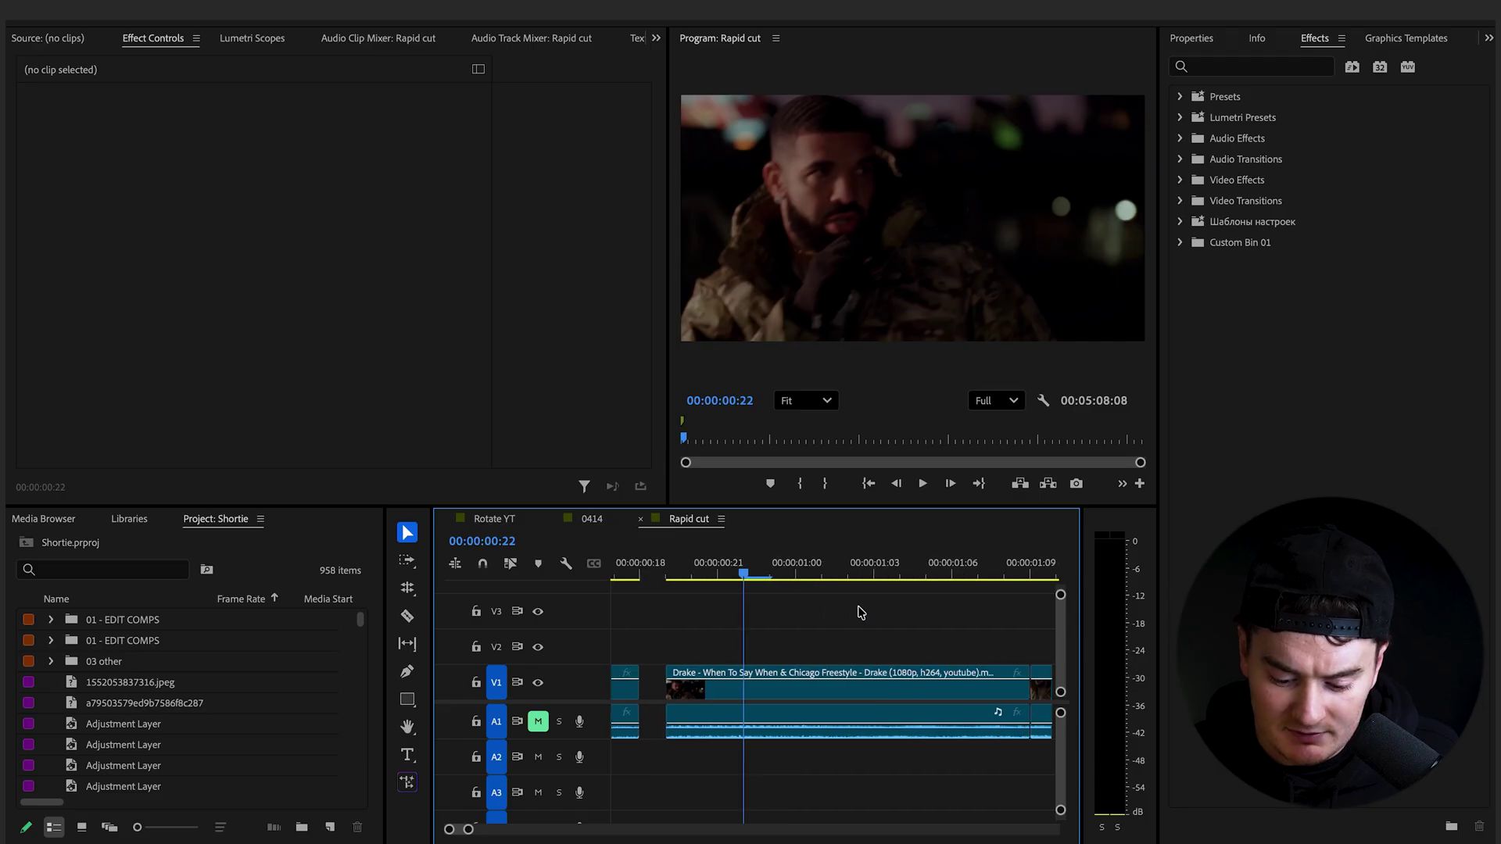
key(ctrl+k)
key(d)
key(Delete)
scroll(836, 778, down, 3)
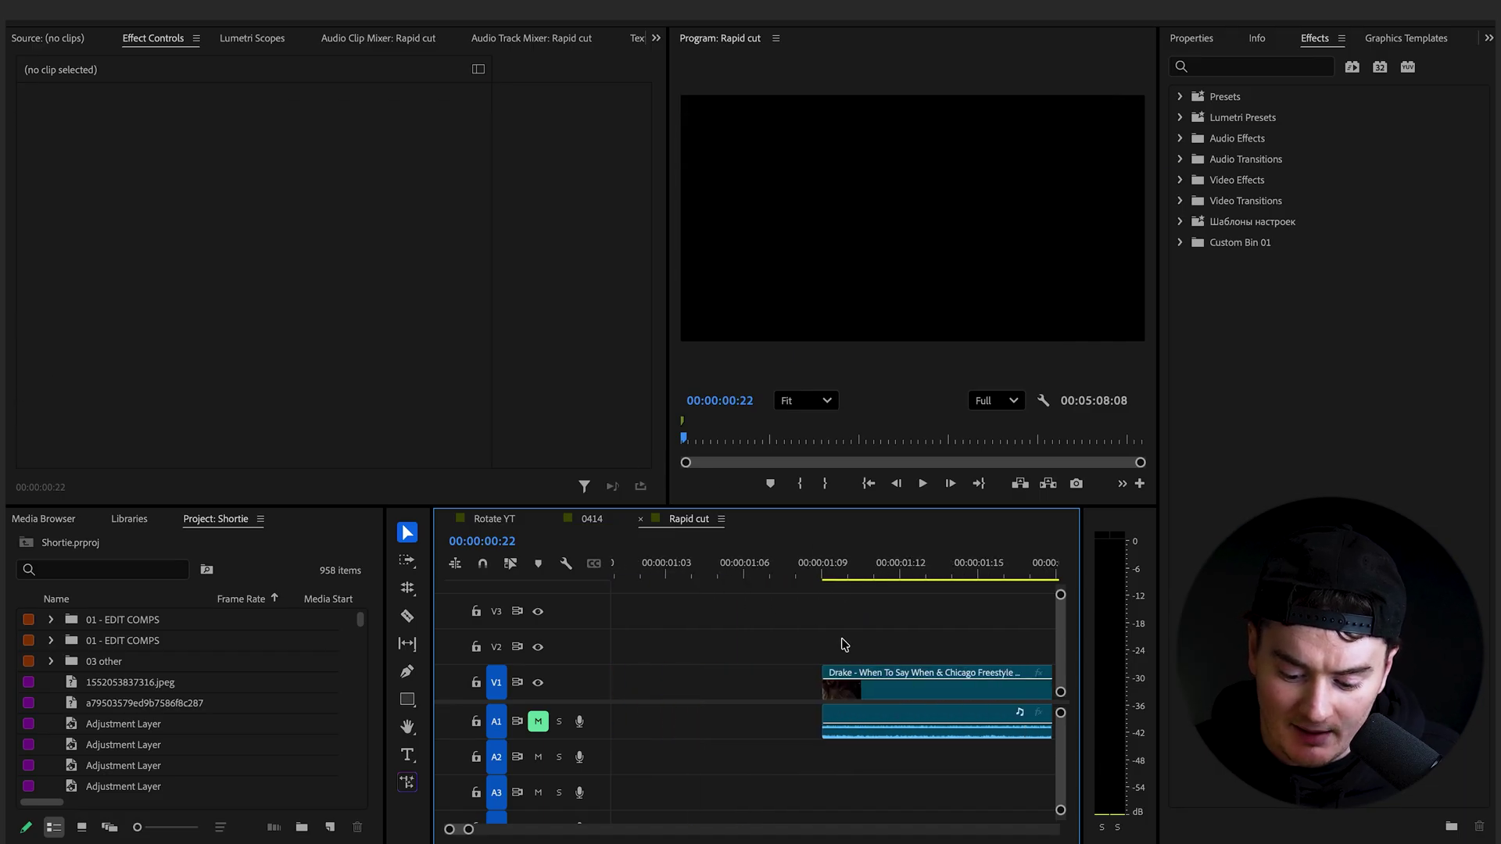
Play back the sequence and zoom the timeline to check the clip names
click(836, 563)
key(Right)
key(Right)
key(Right)
scroll(804, 586, down, 1)
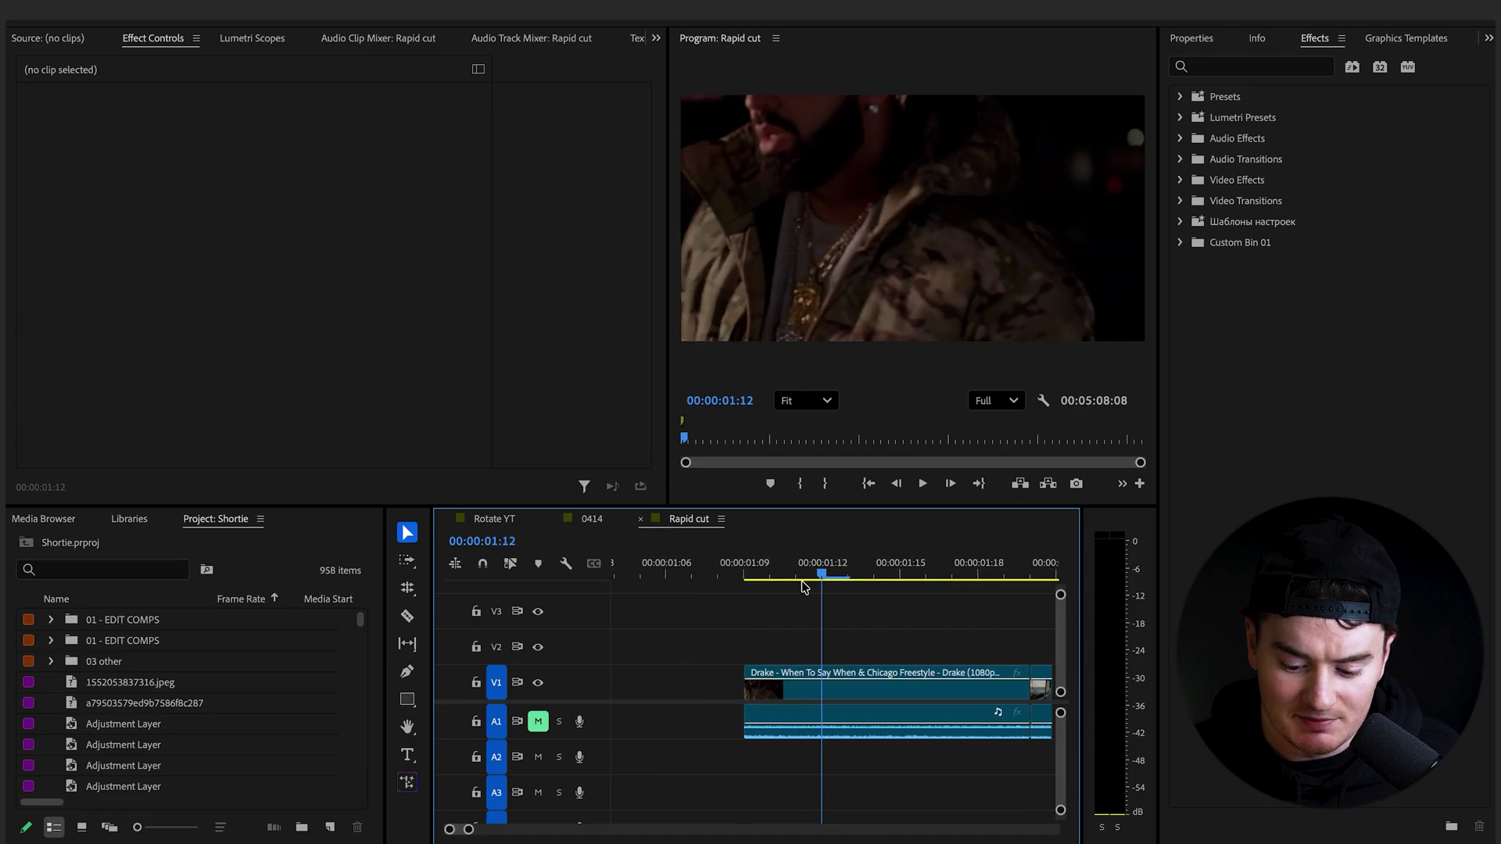
scroll(804, 586, down, 3)
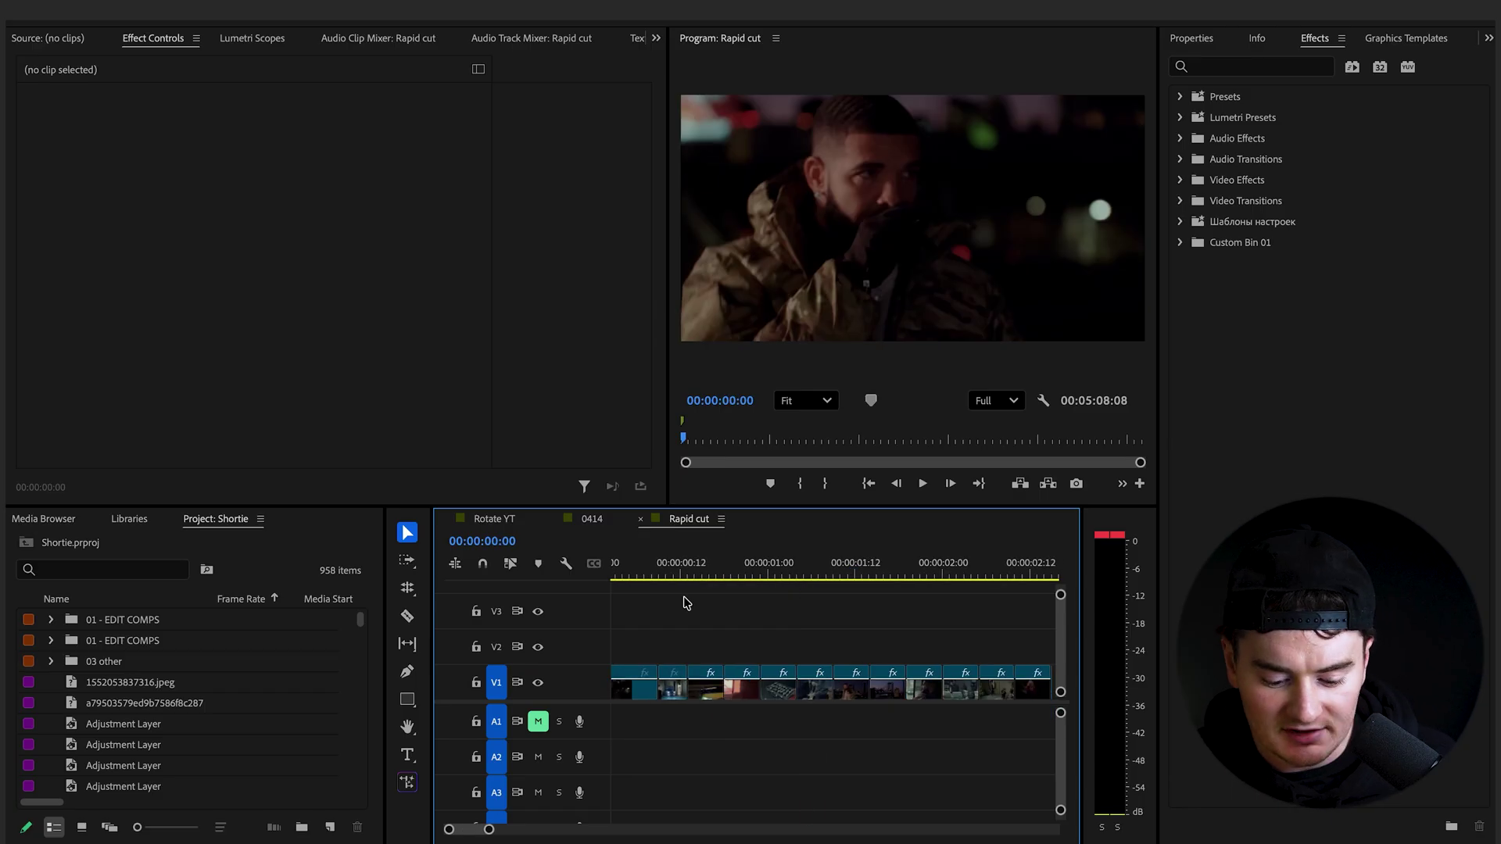
scroll(685, 603, up, 2)
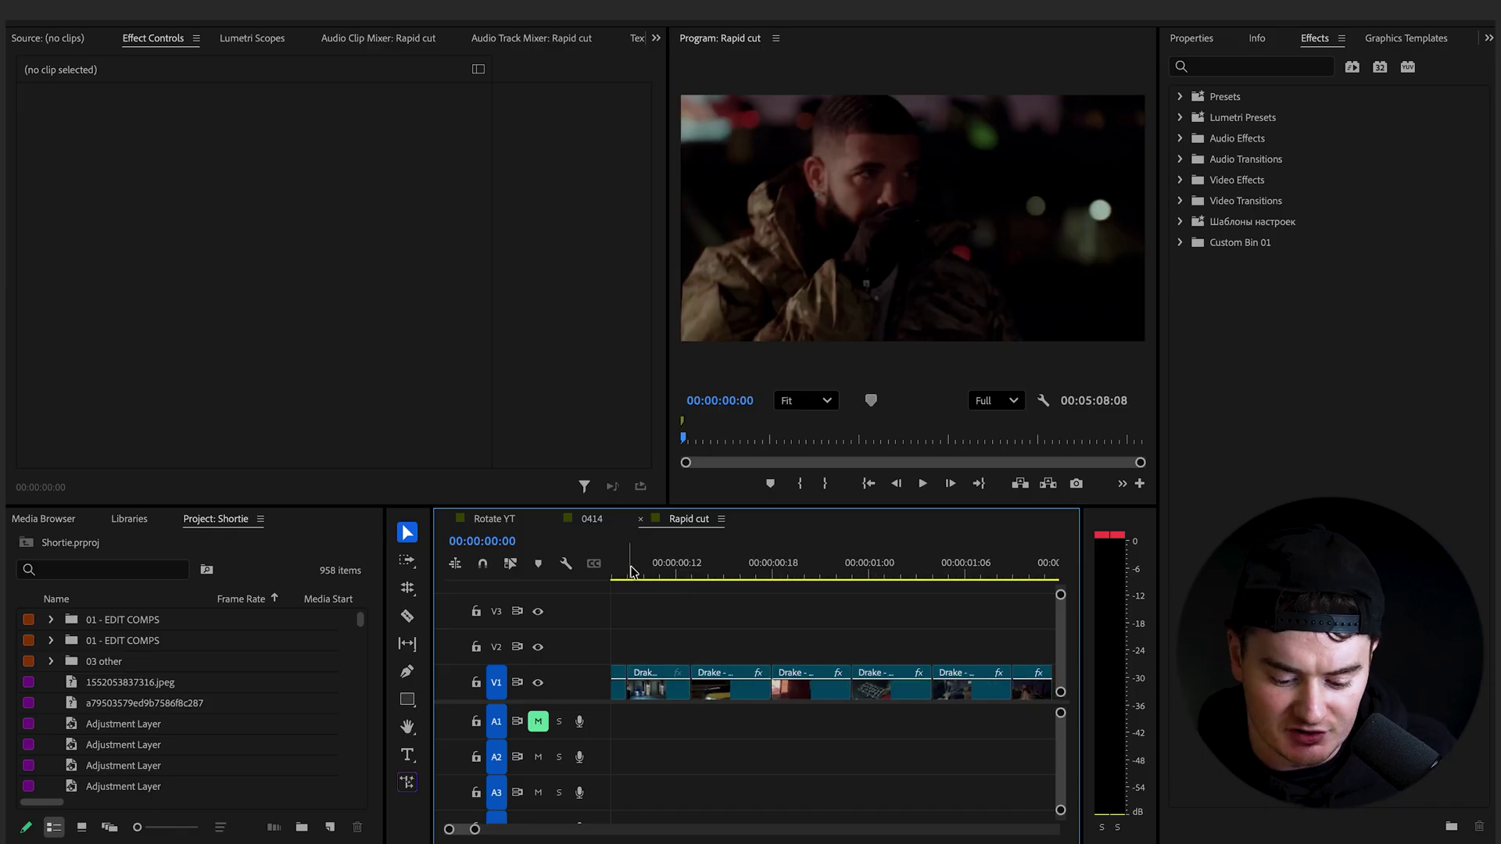
key(space)
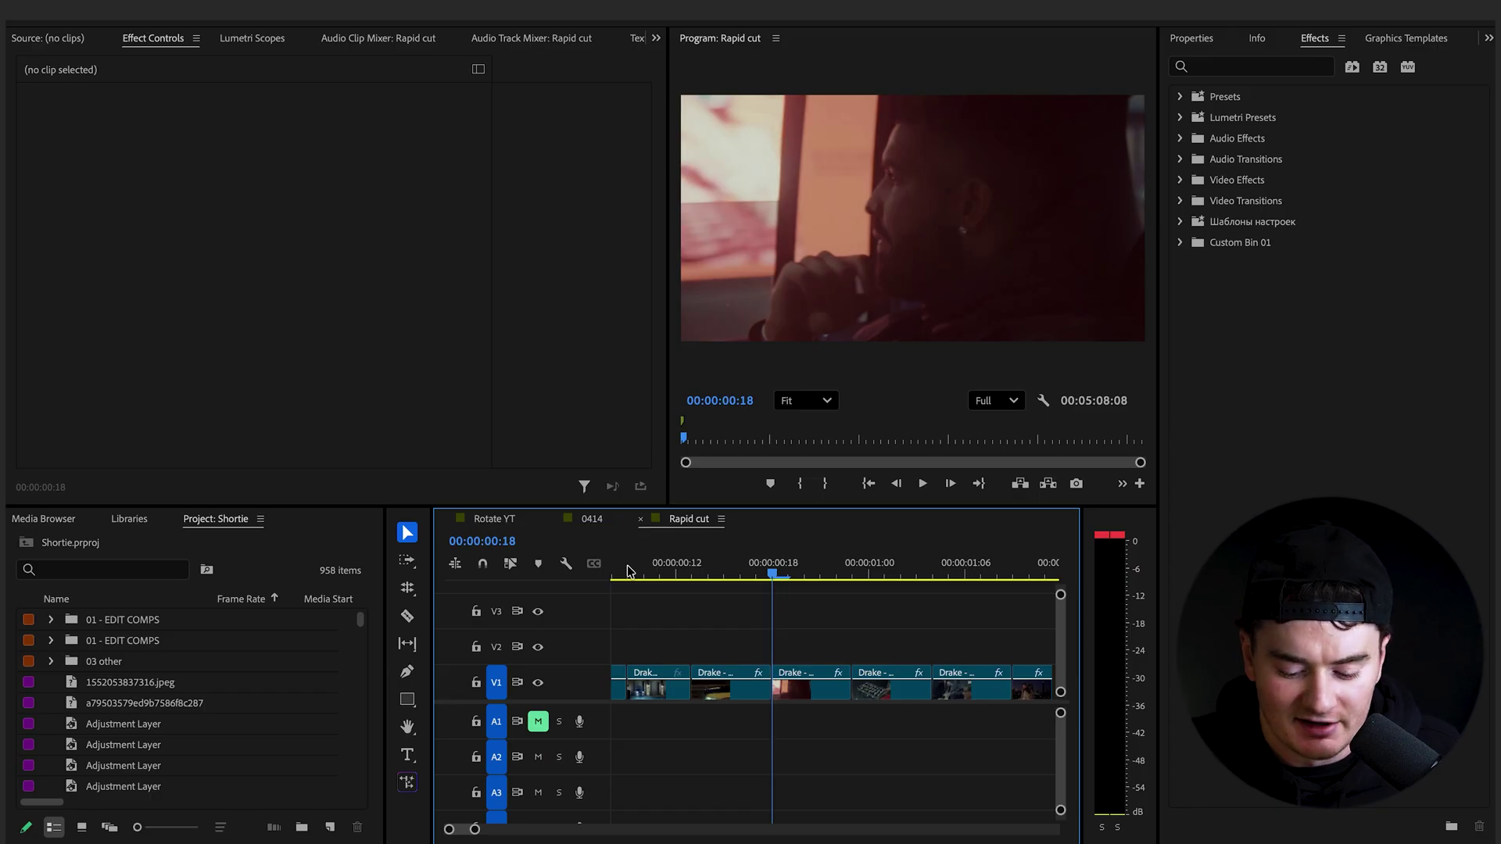
key(minus)
key(minus)
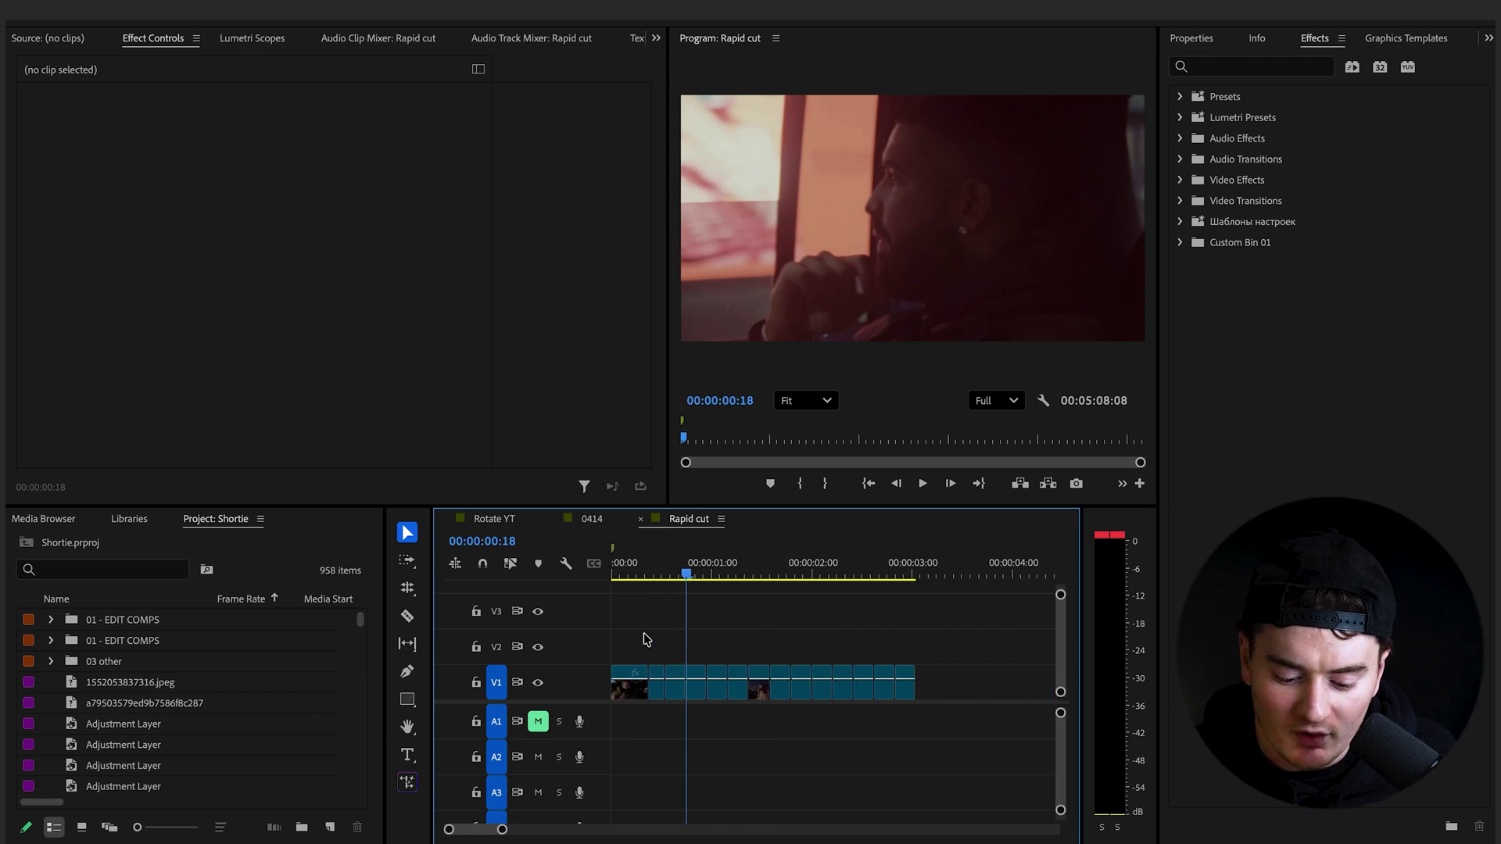
key(equal)
key(Home)
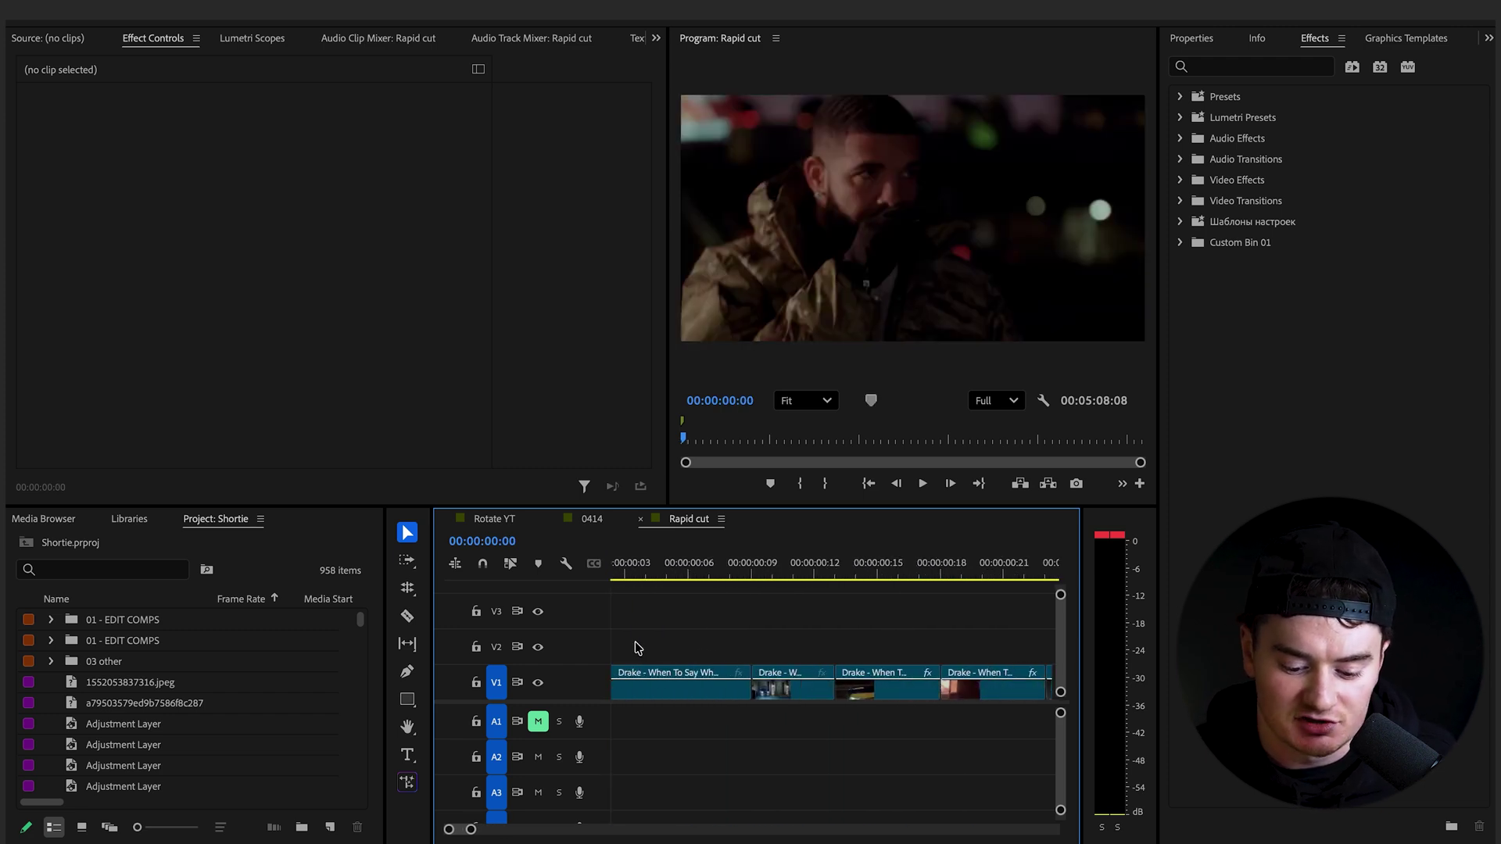
Scrub through the opening frames and play the whole sequence again
drag(736, 563, 609, 569)
key(minus)
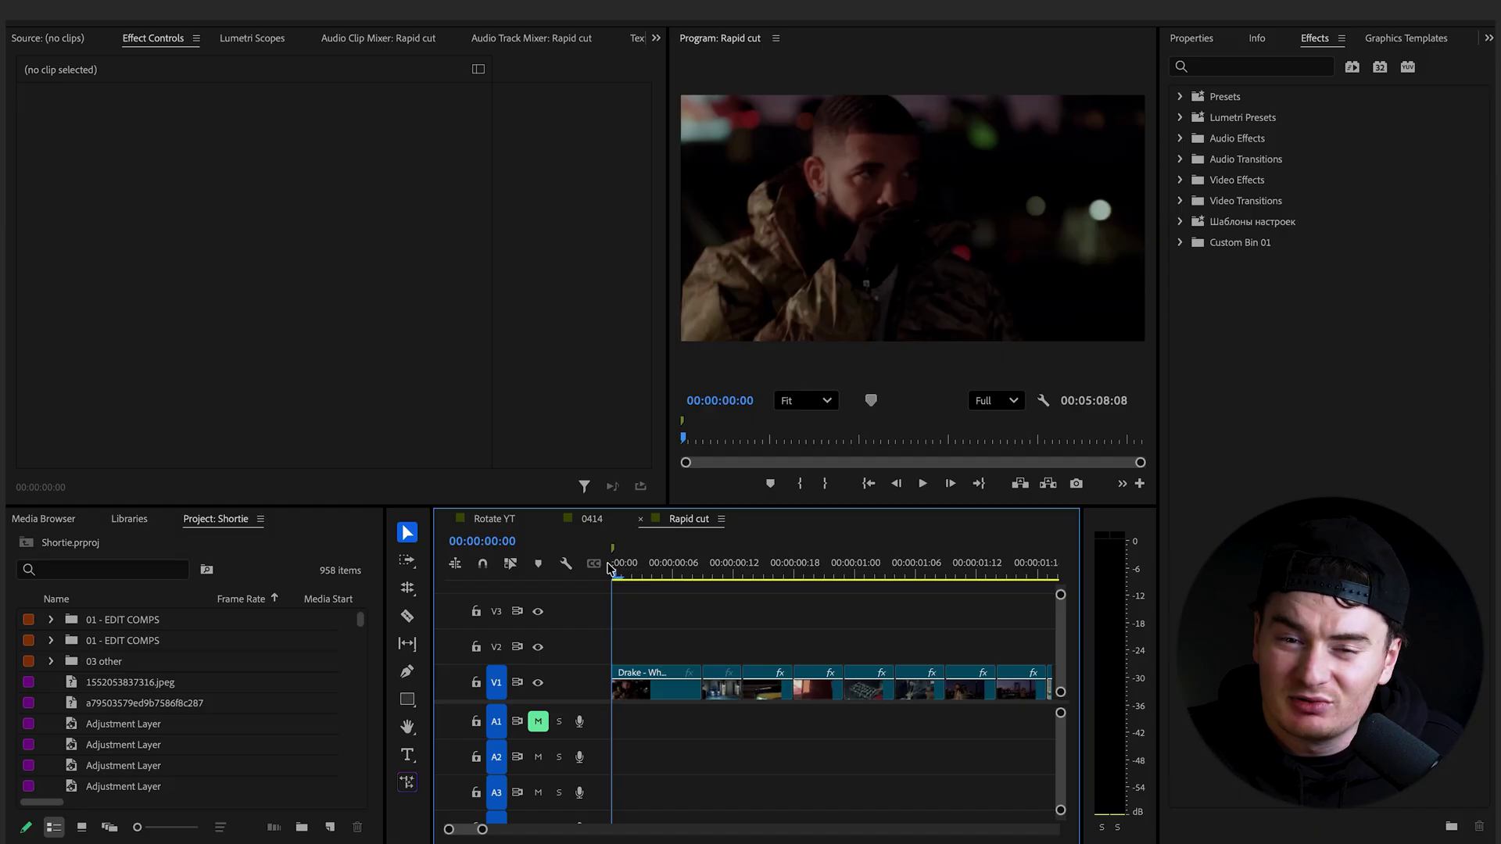
drag(611, 567, 655, 549)
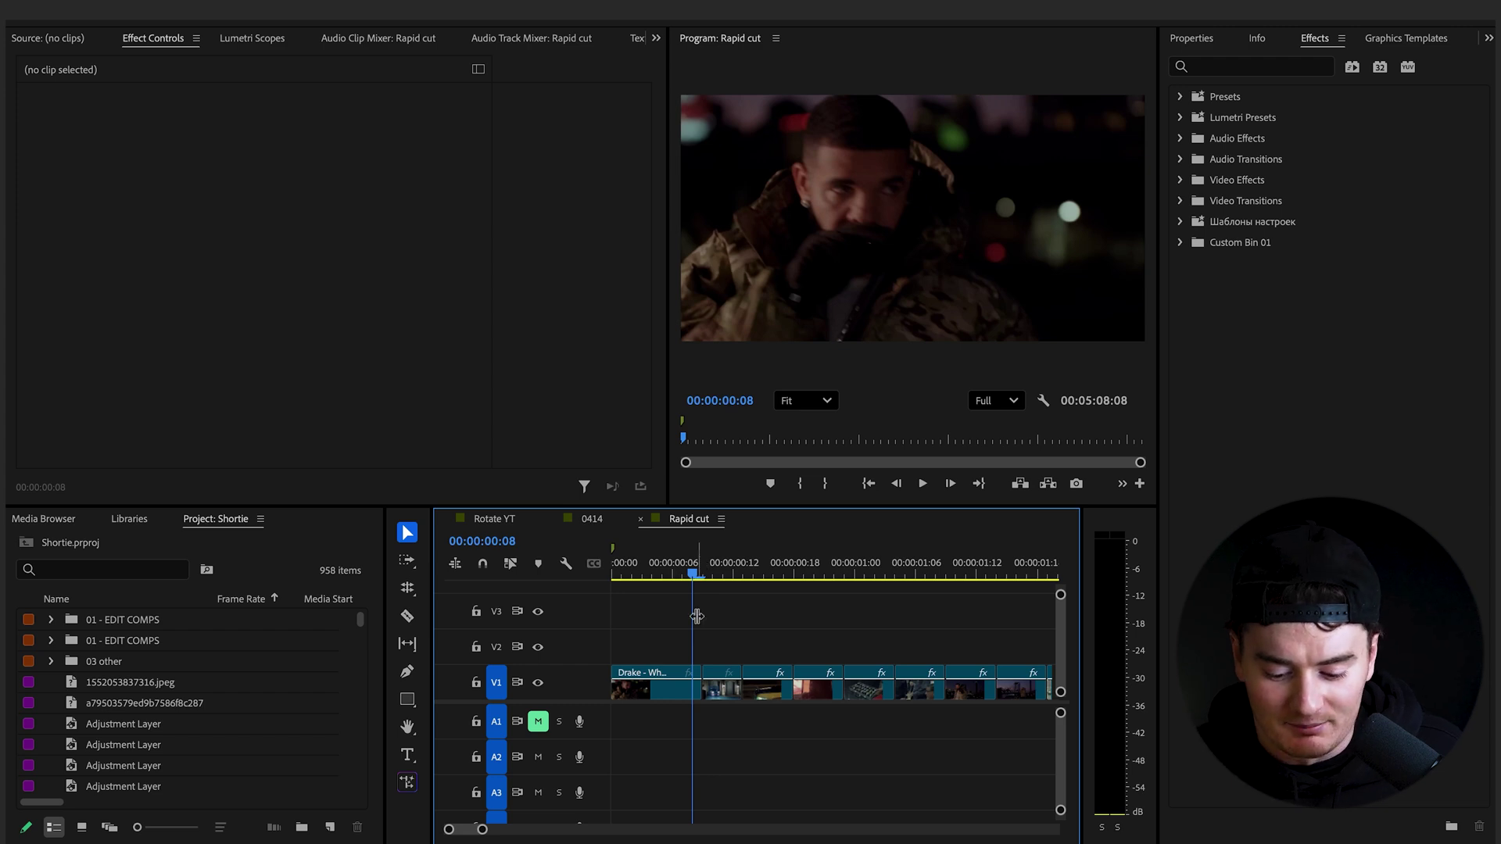
key(minus)
key(minus)
key(space)
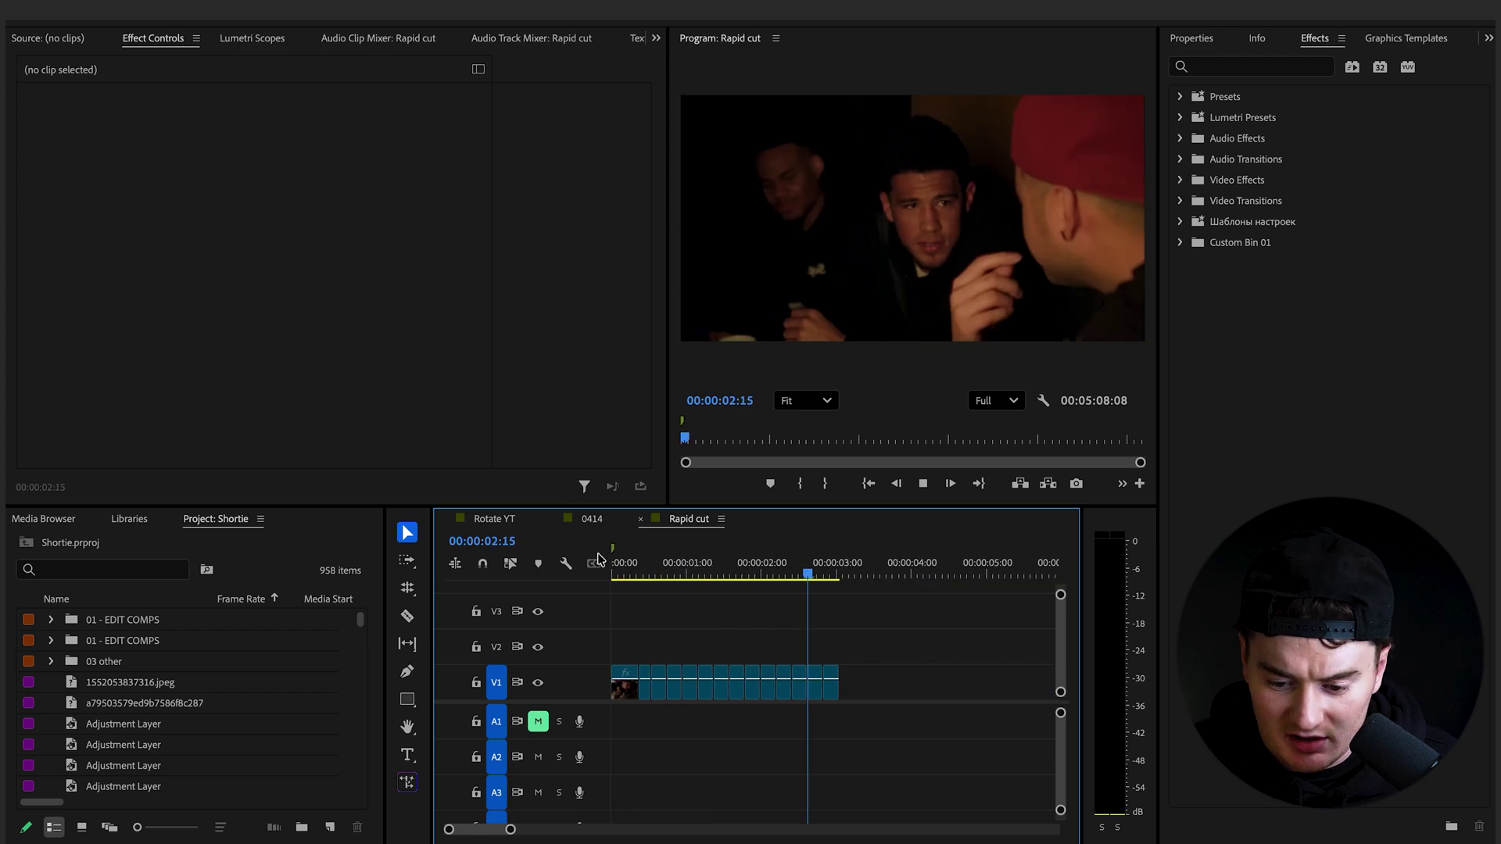
click(683, 551)
key(Home)
key(space)
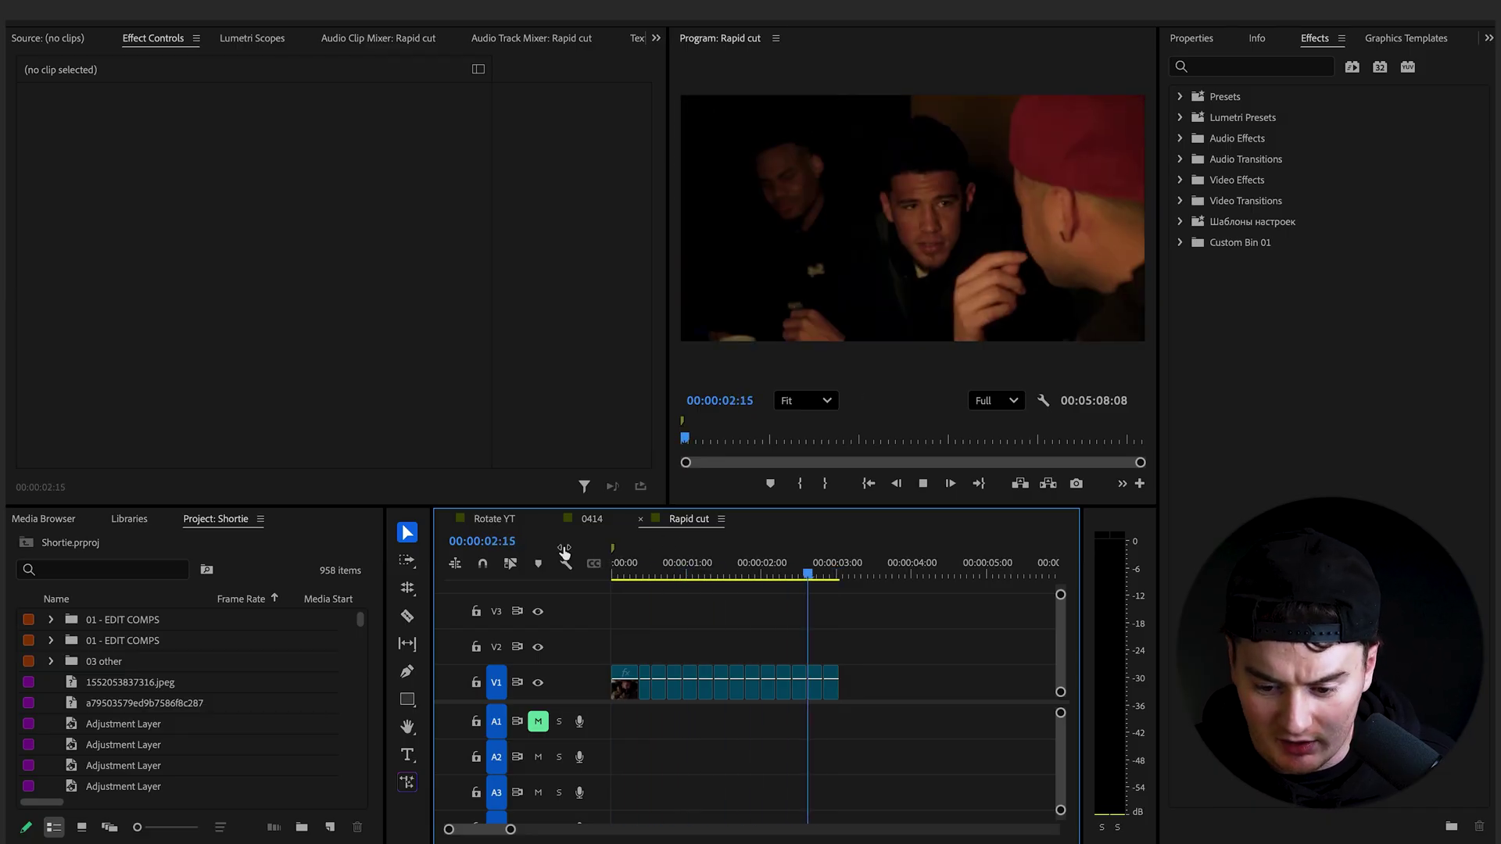
key(space)
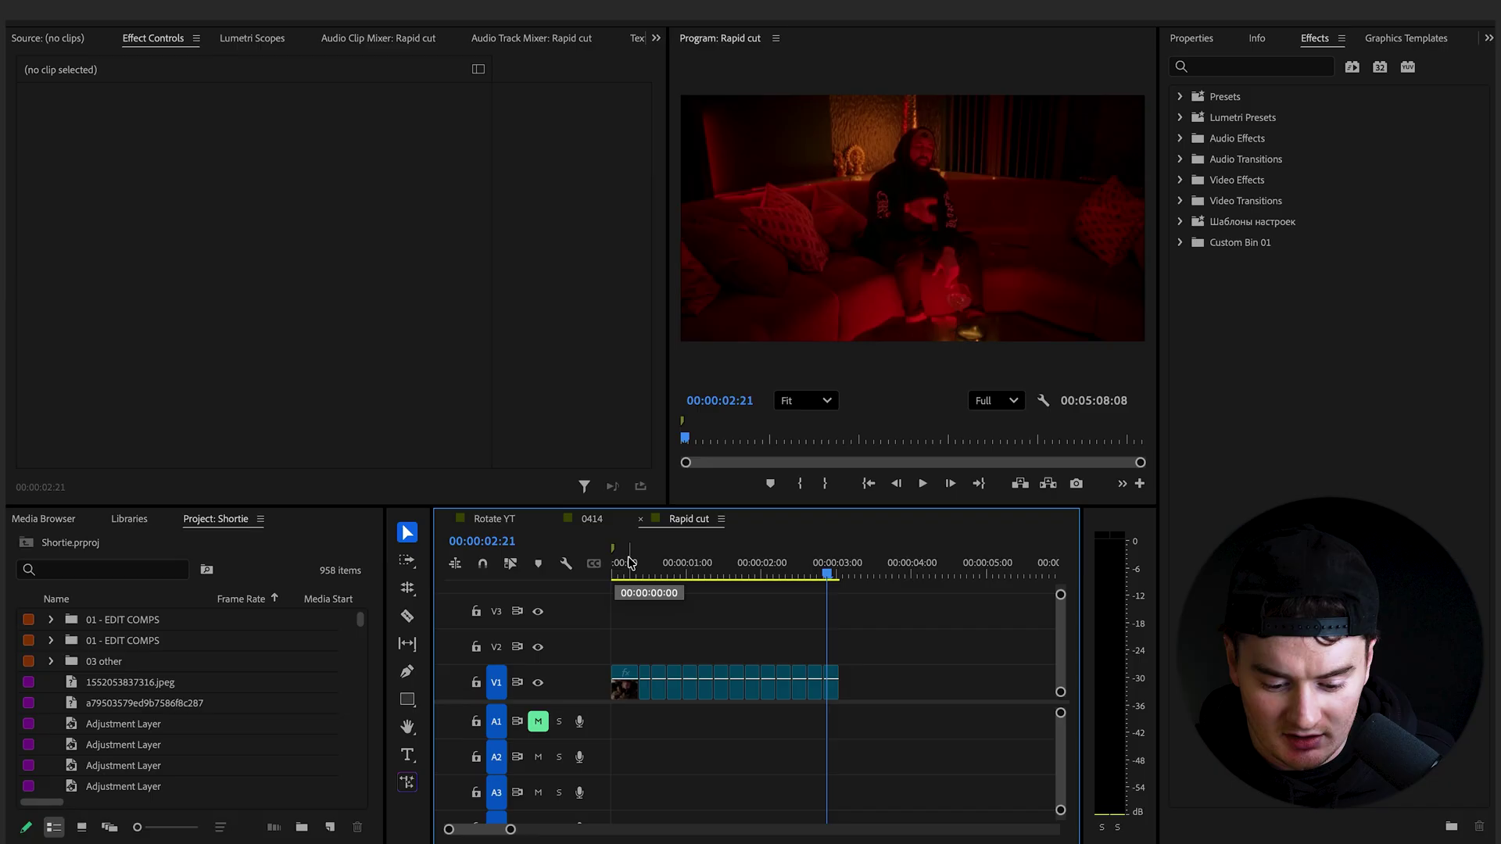
key(Home)
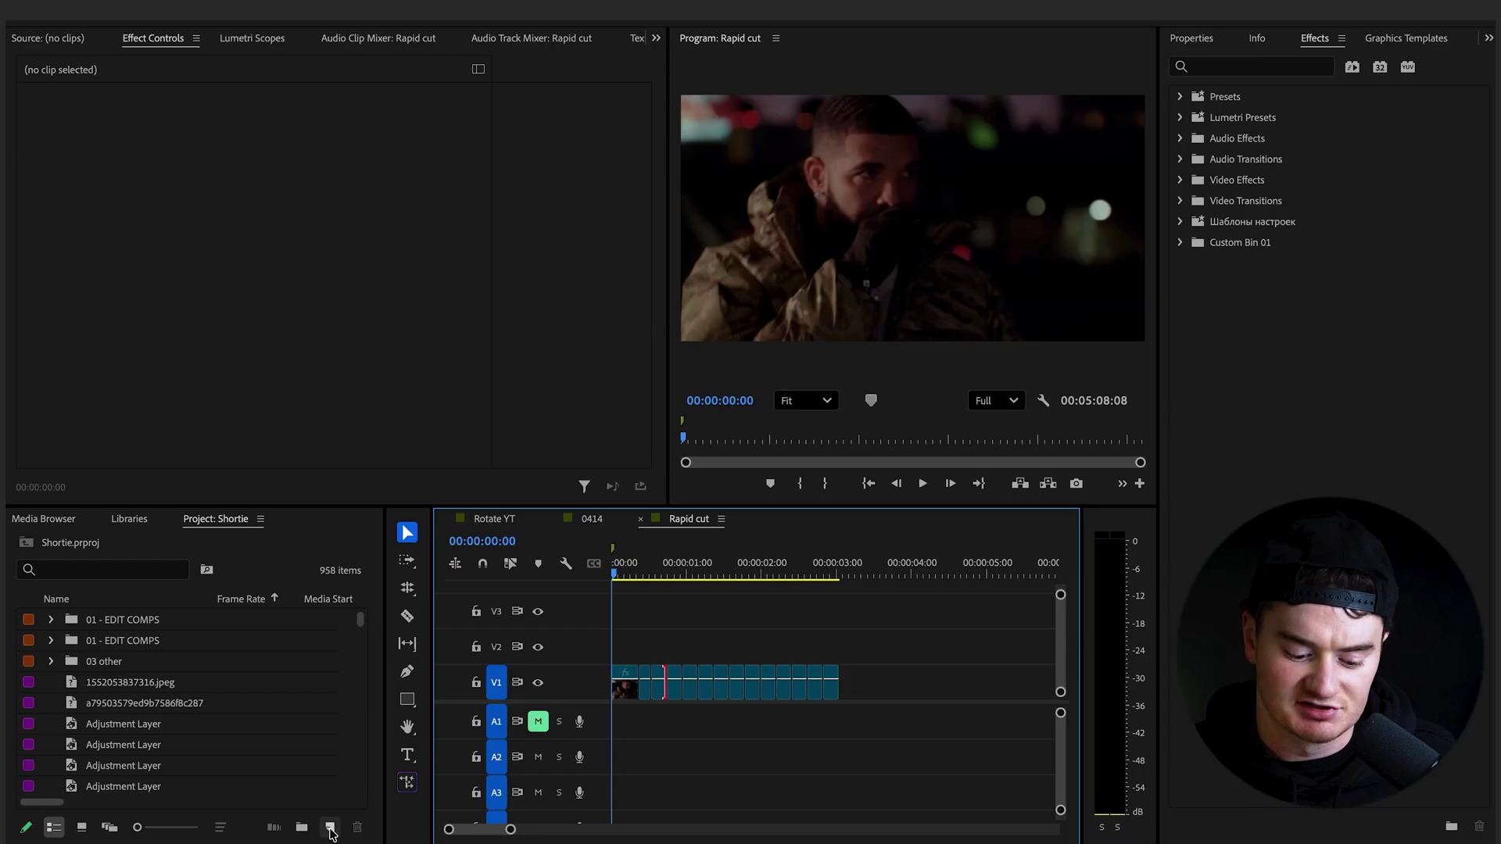
Create a new adjustment layer and place it on V2 above the Drake clips
click(331, 828)
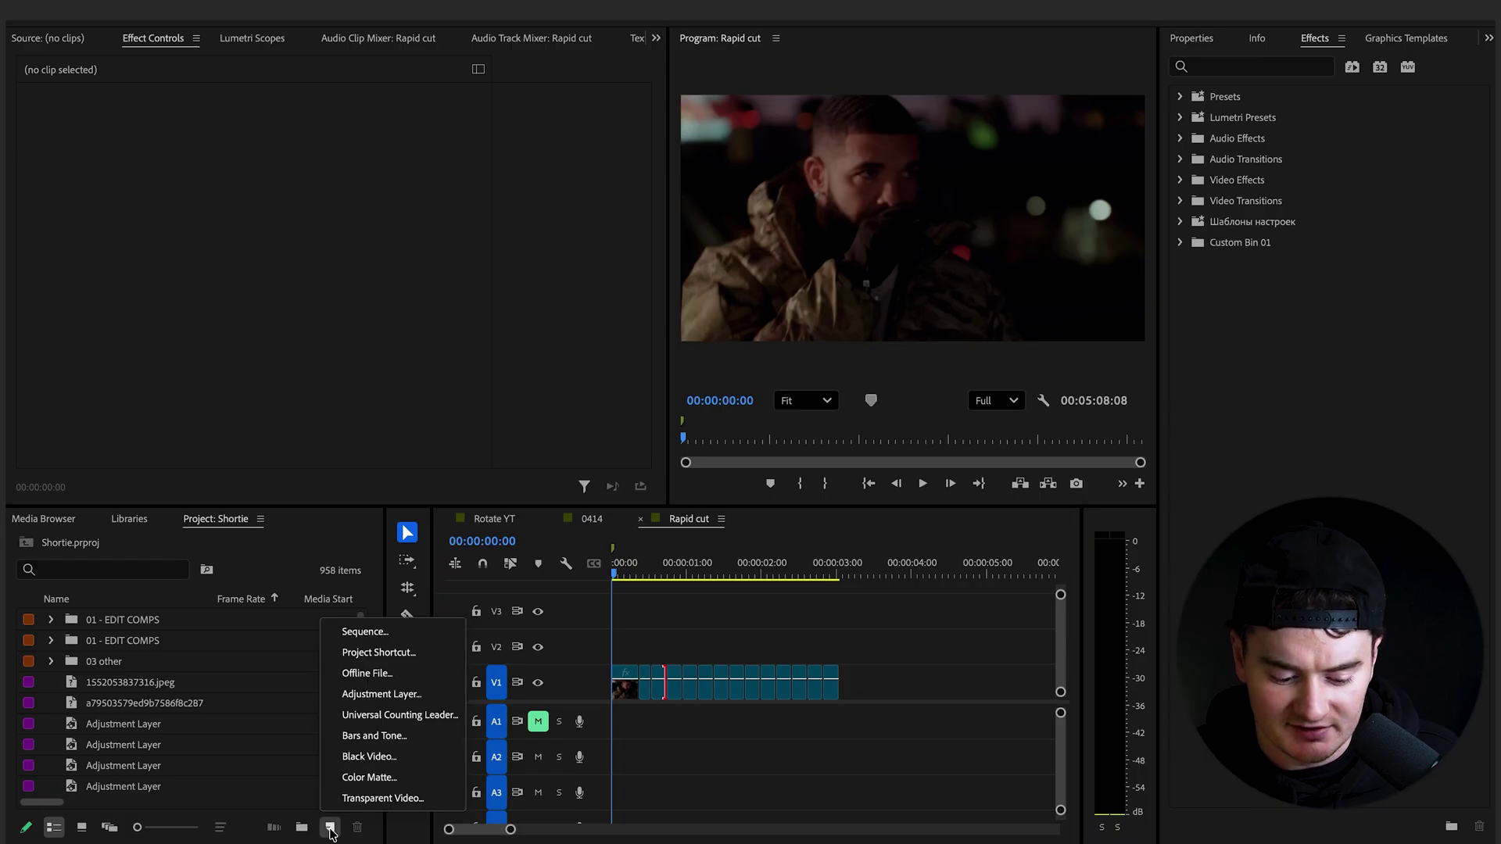
click(375, 694)
click(868, 521)
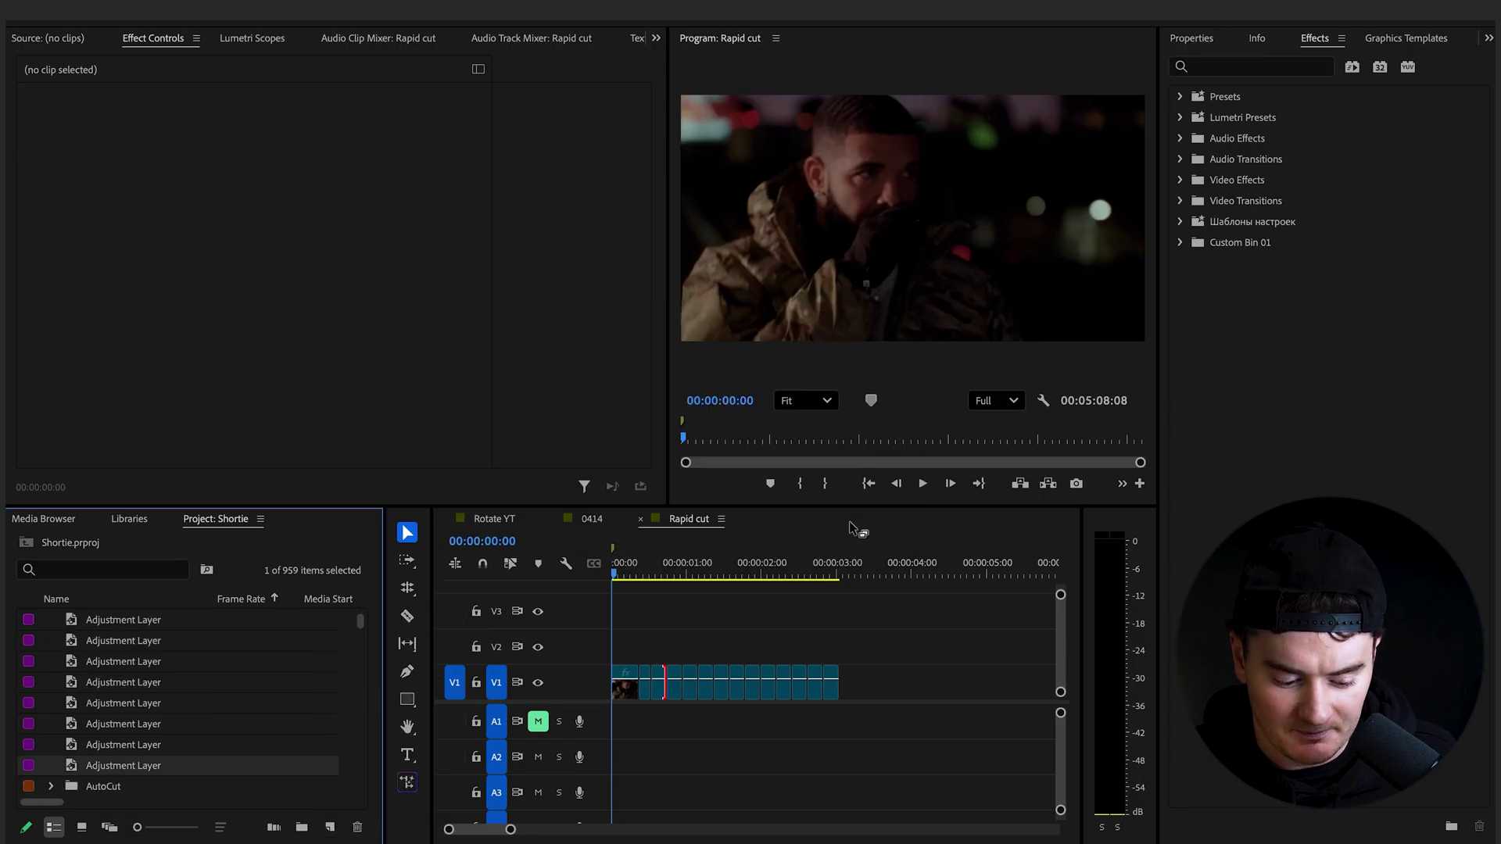
drag(203, 766, 619, 639)
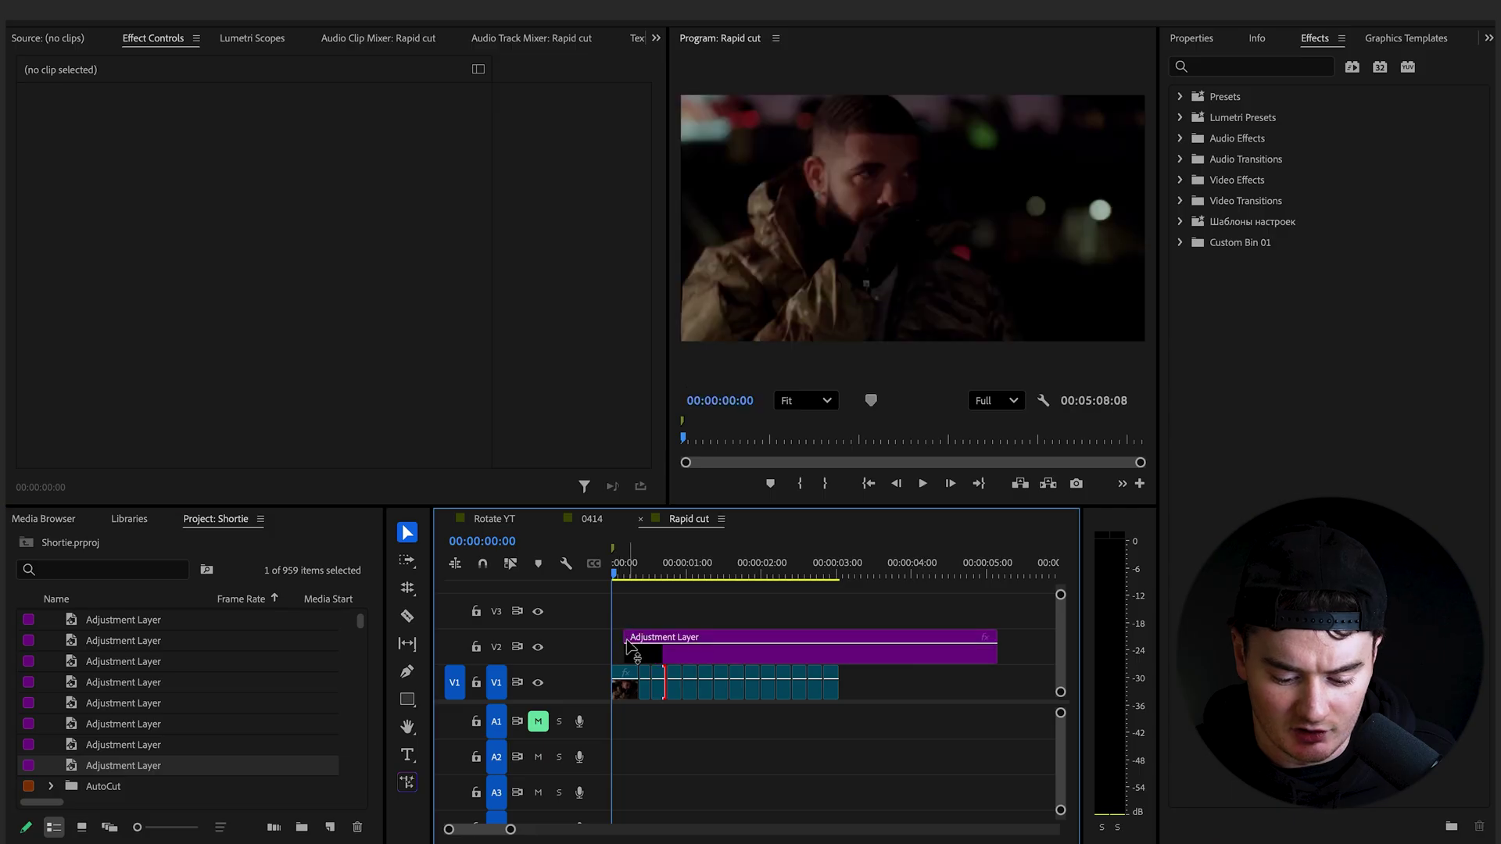
Razor the adjustment layer just past frame 9 and delete the right-hand piece
key(equal)
key(equal)
key(equal)
scroll(665, 634, left, 2)
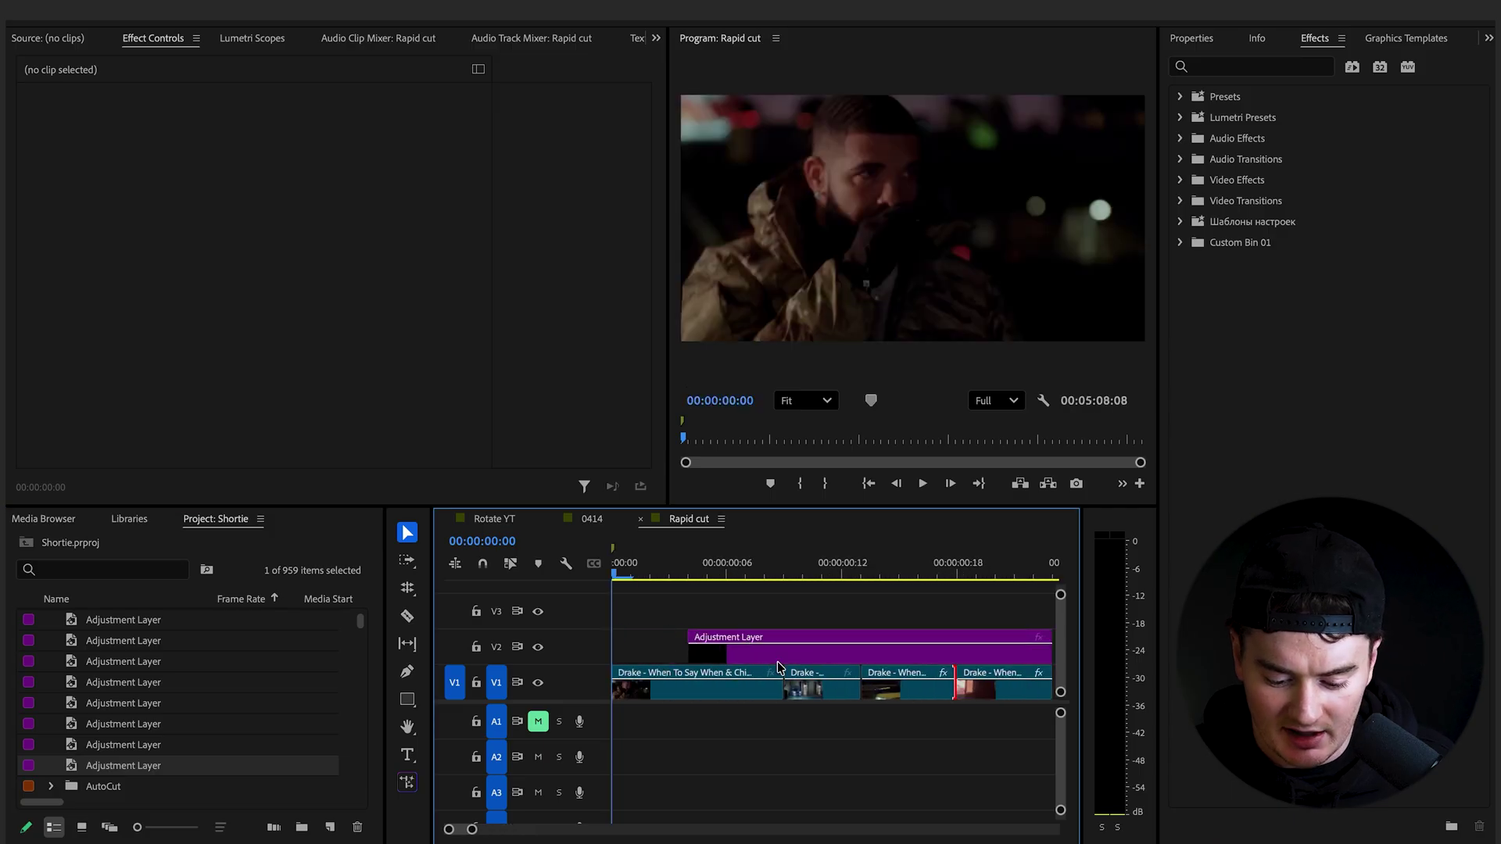
click(784, 551)
key(equal)
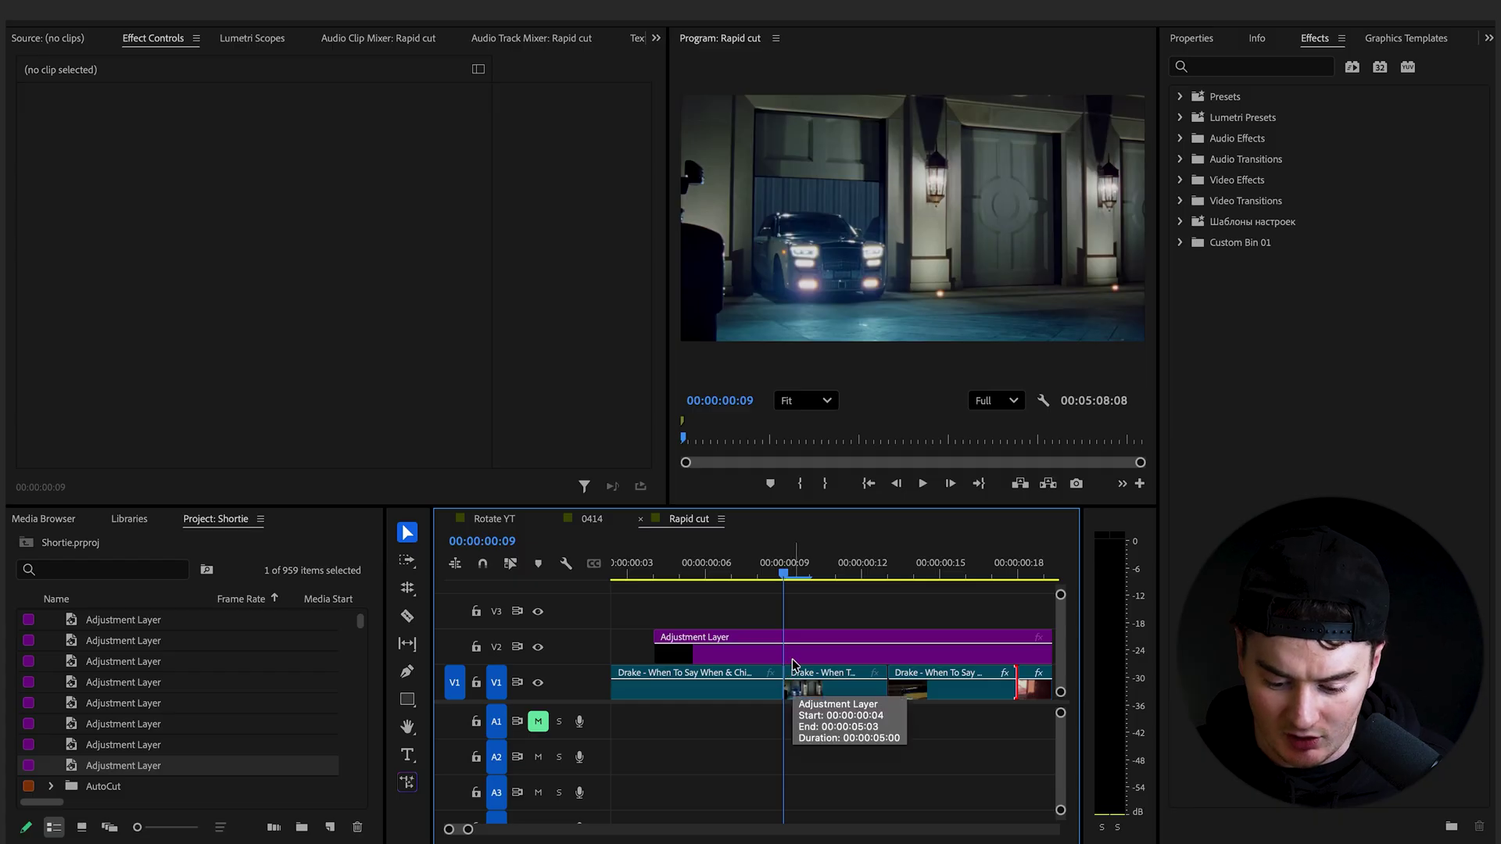
key(Right)
key(Right)
key(Right)
key(c)
click(867, 650)
key(v)
click(886, 652)
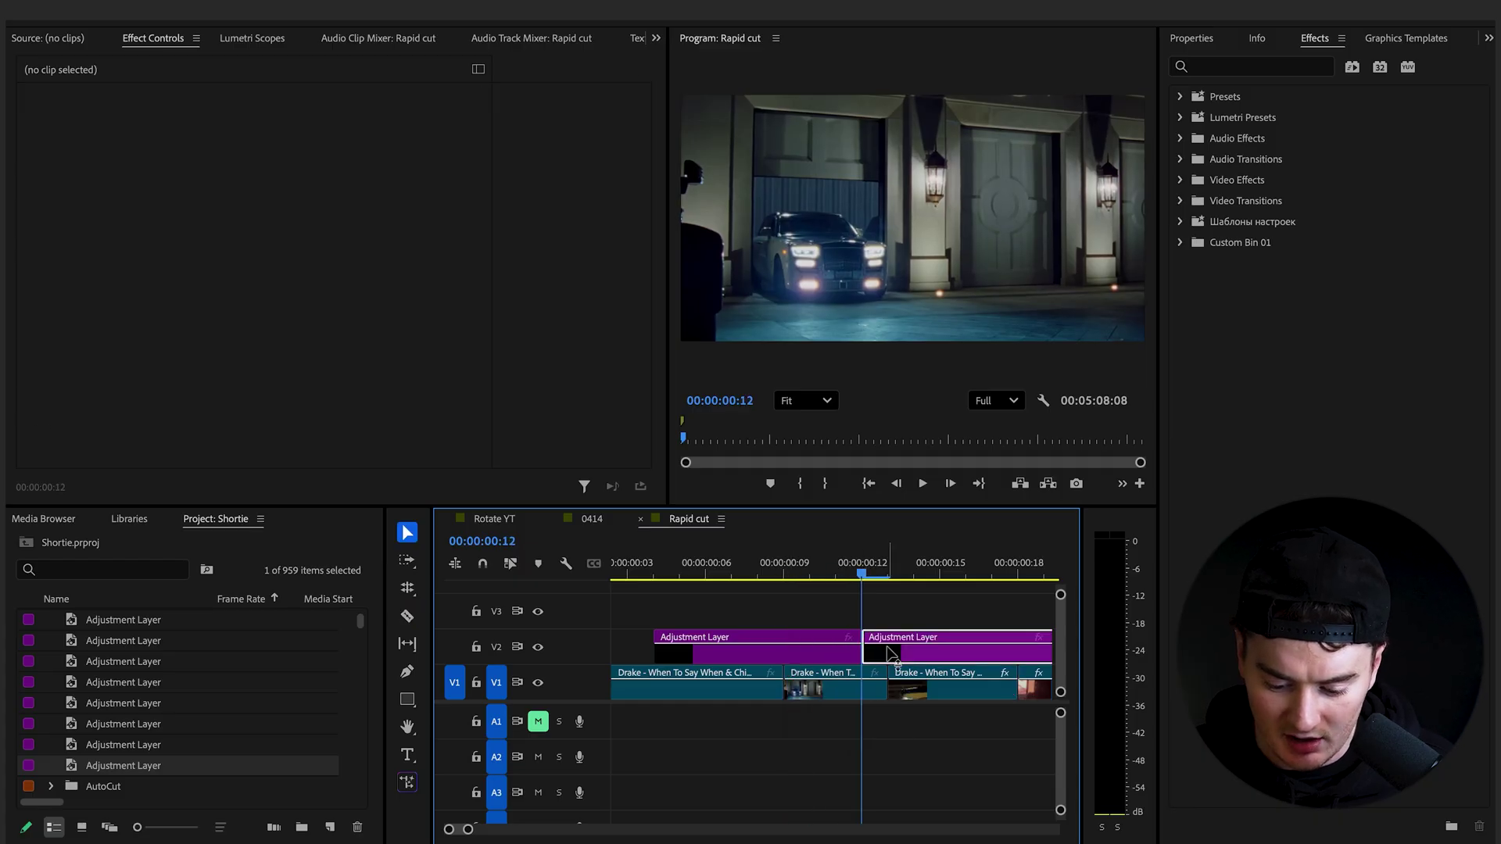
key(Delete)
Razor the layer at frame 6 and delete the leftover left-hand piece
click(781, 568)
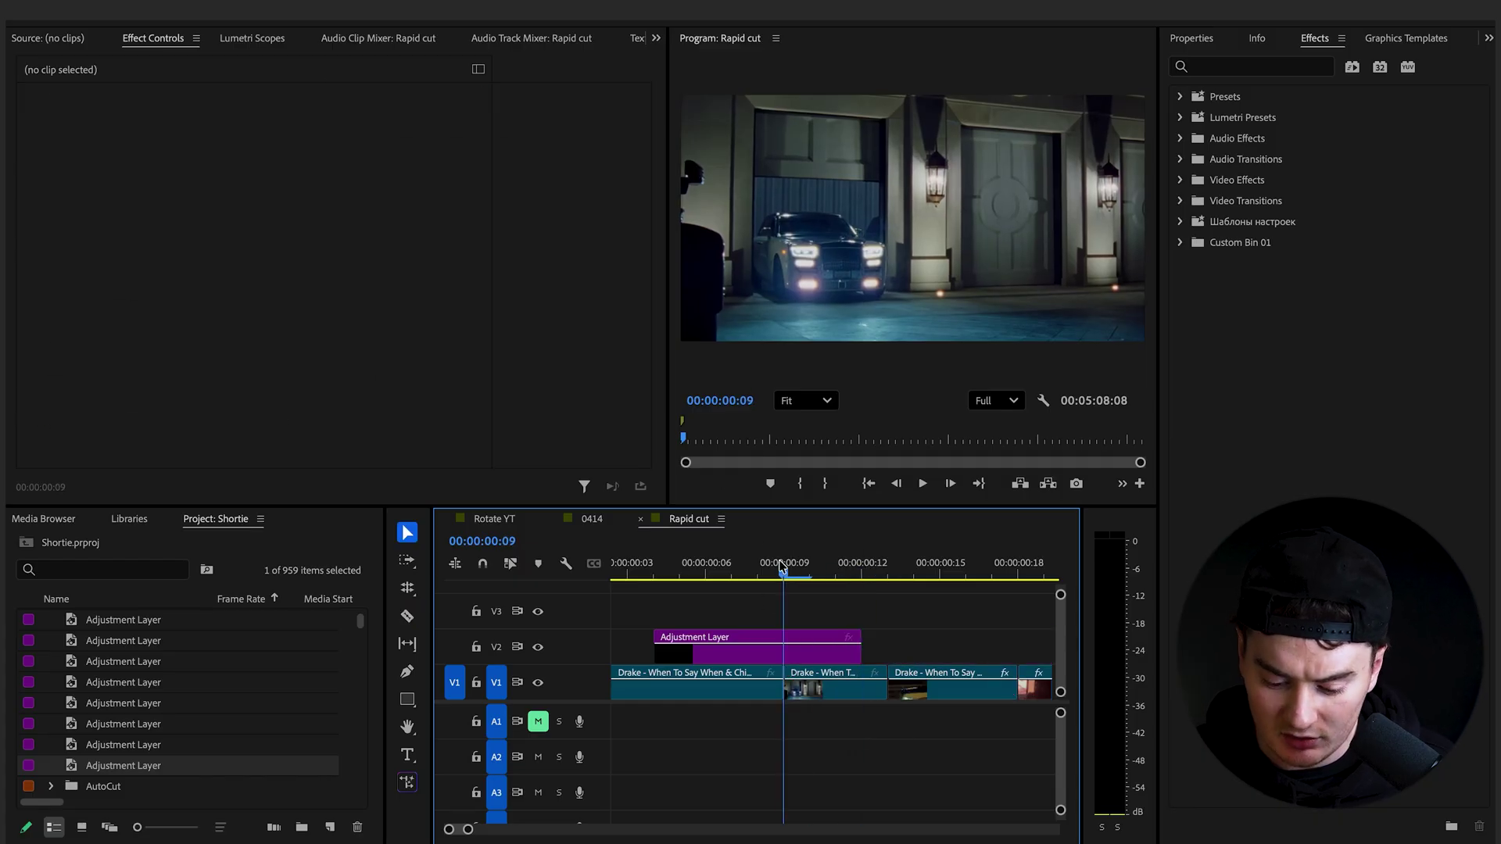
key(Left)
key(Left)
key(Left)
key(c)
click(705, 650)
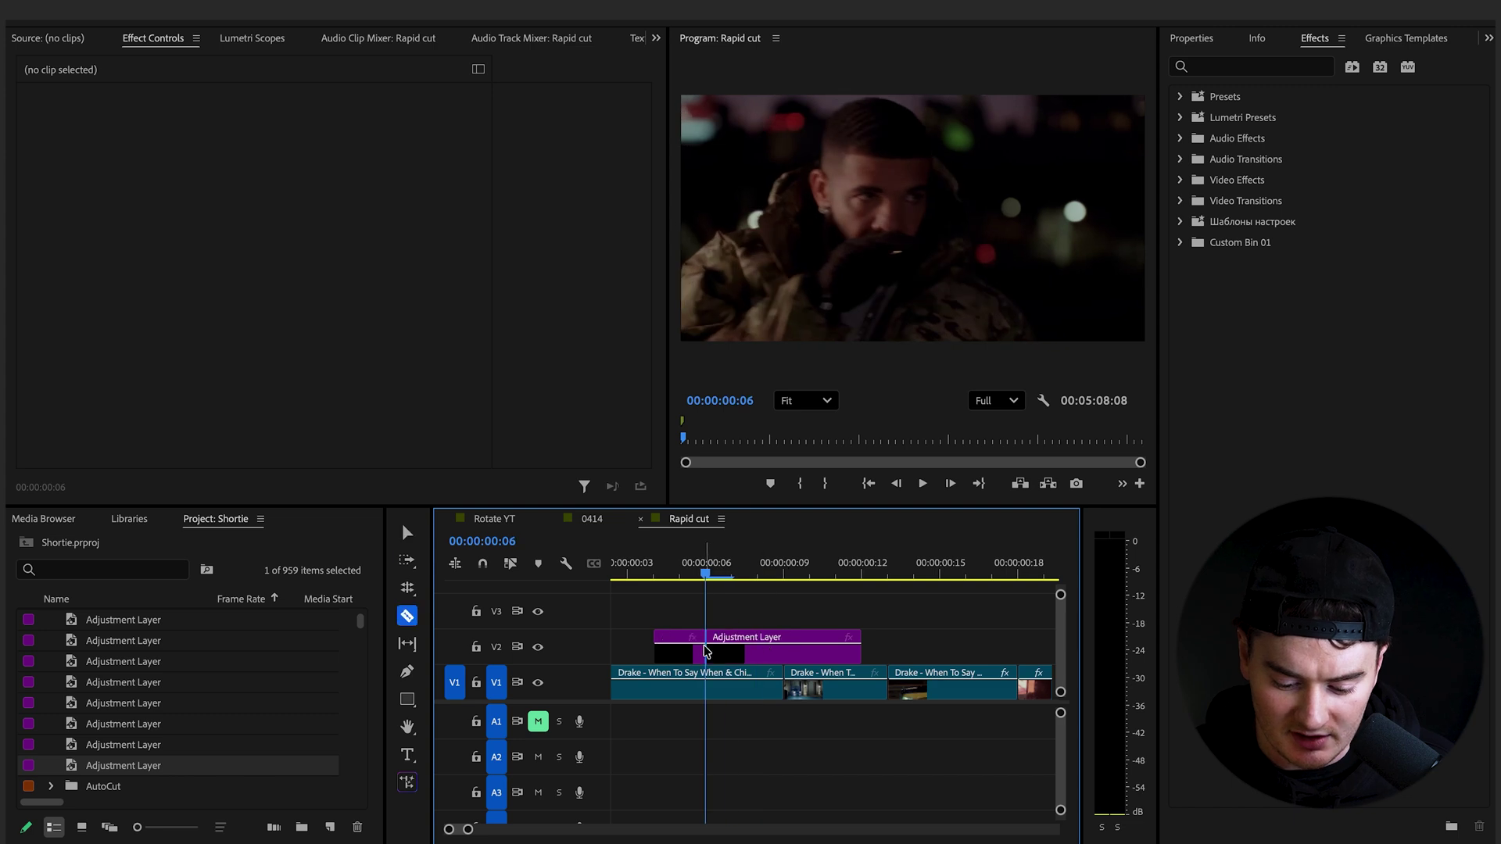
key(v)
click(681, 653)
key(Delete)
click(783, 571)
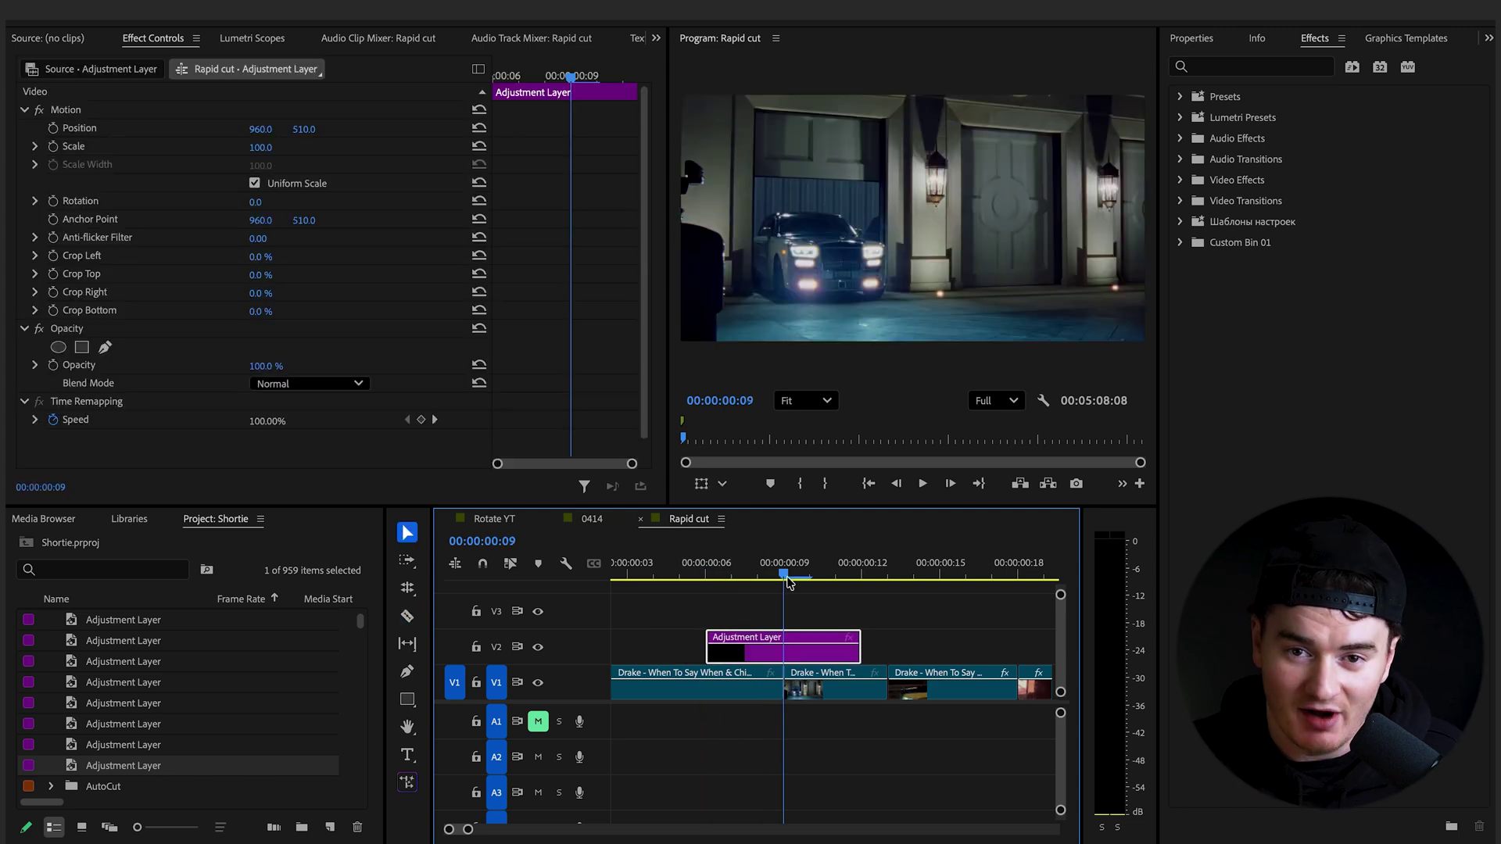
Apply Directional Blur to the adjustment layer with Direction set to 70°
click(1245, 71)
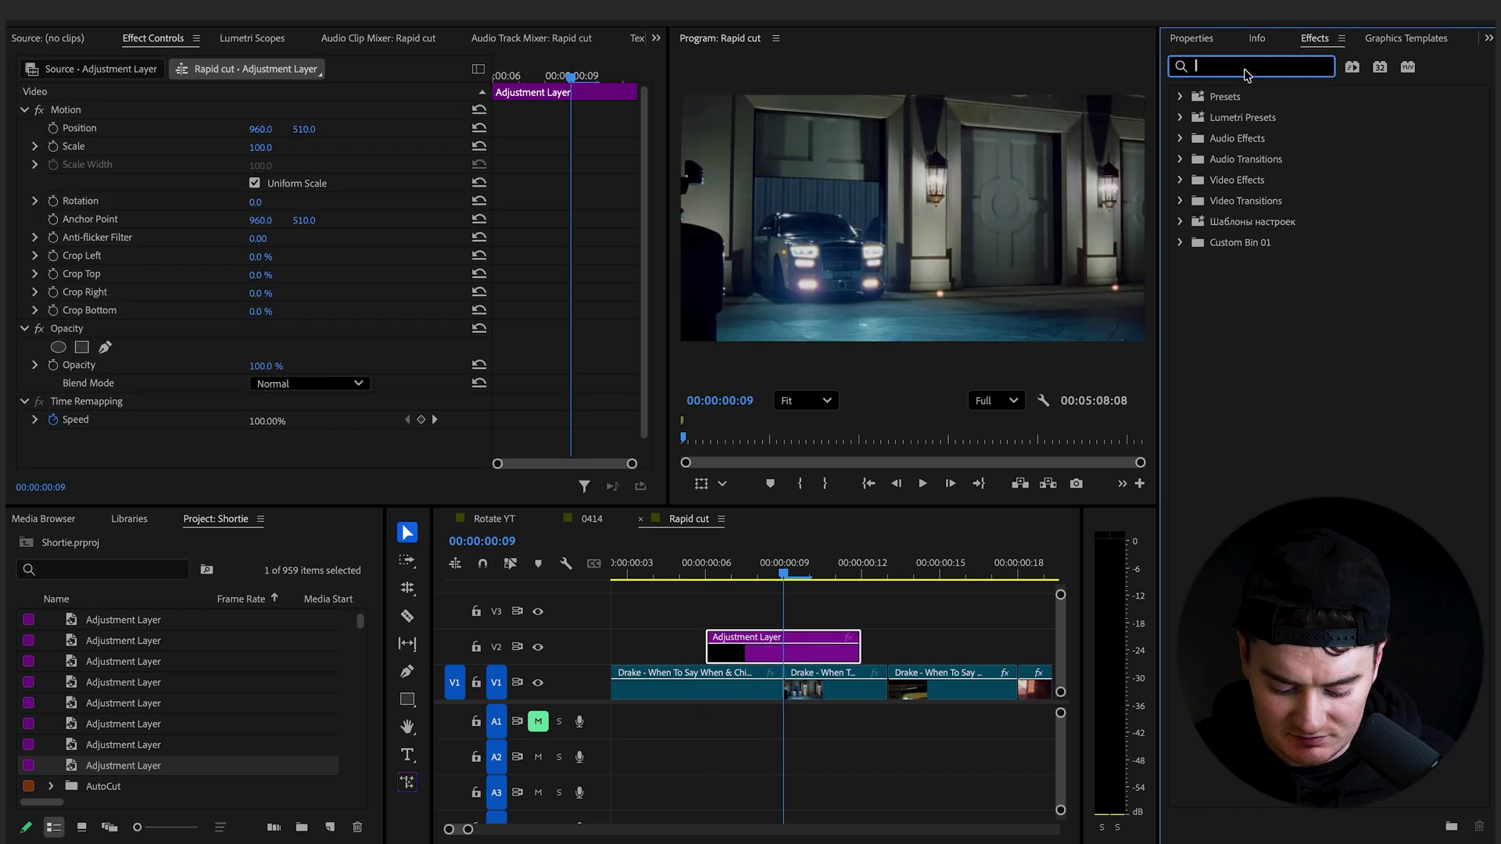
text(dire)
drag(1261, 221, 786, 648)
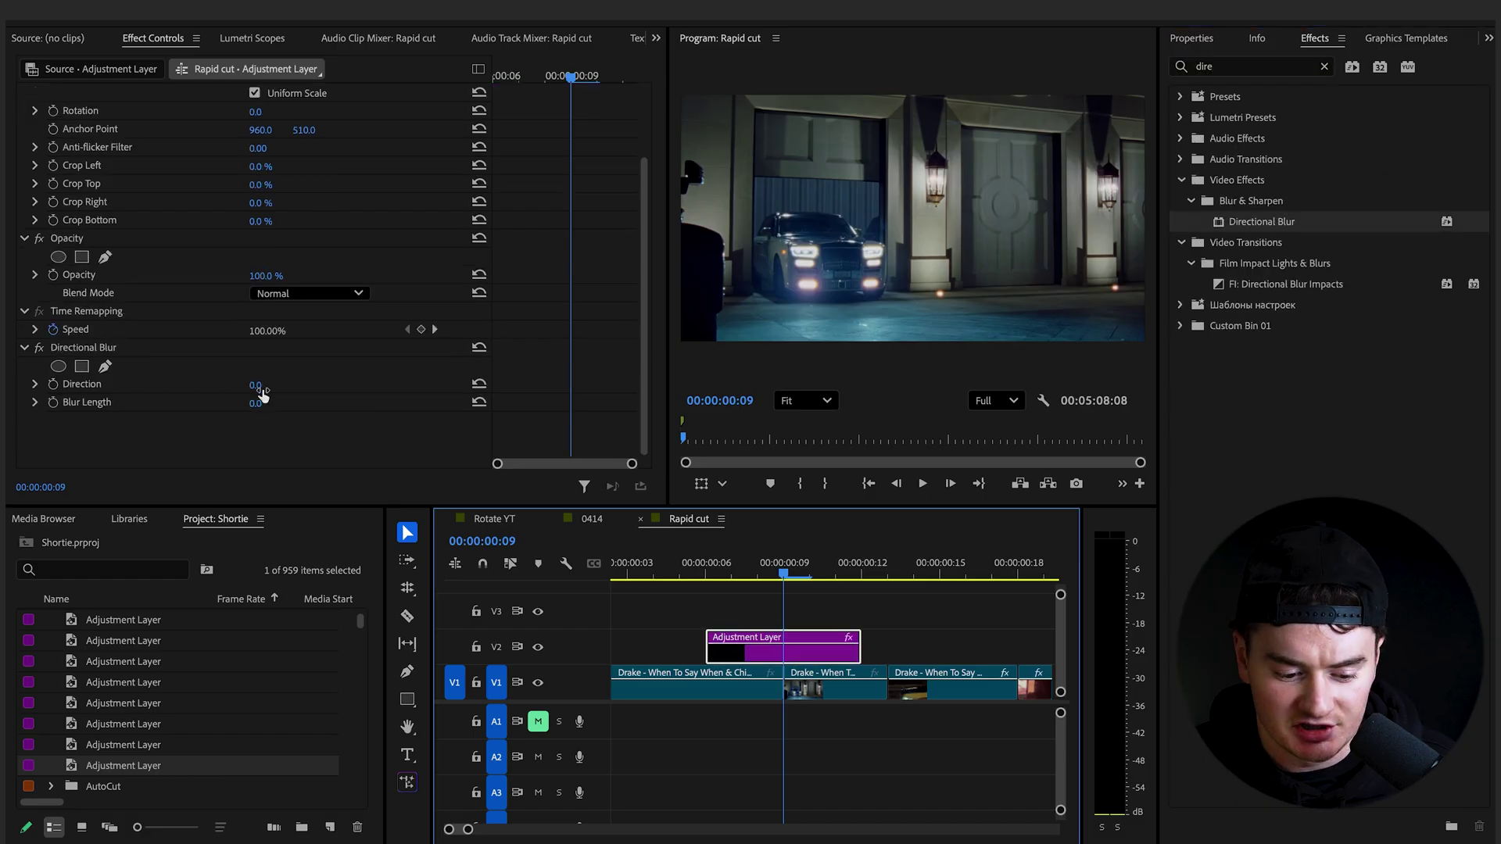
click(265, 384)
text(70)
key(Return)
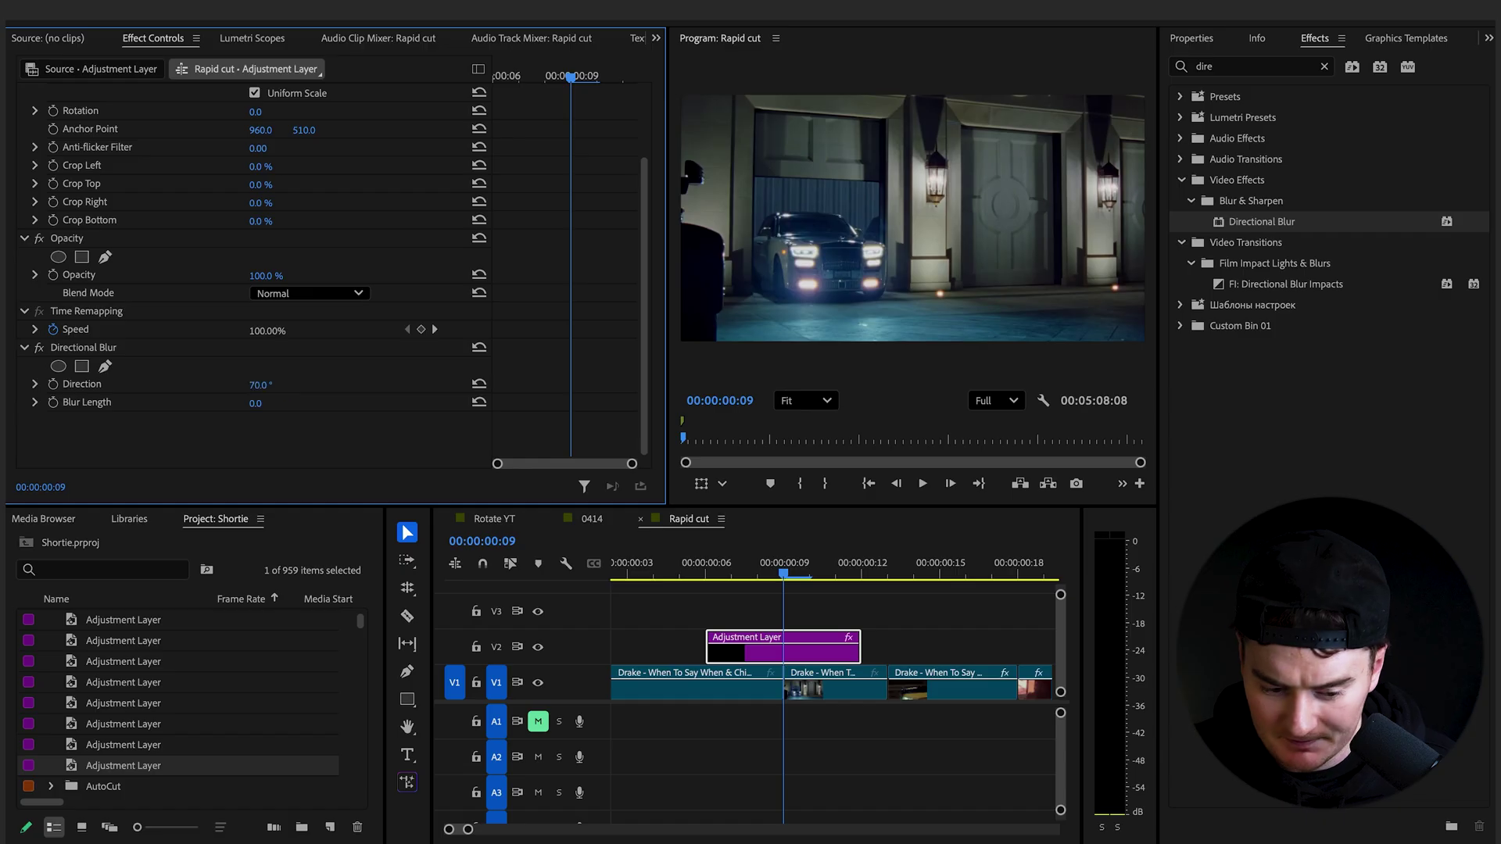
Keyframe Blur Length at 0 on frames 6 and 12, and 50 on frame 9
click(970, 583)
key(Left)
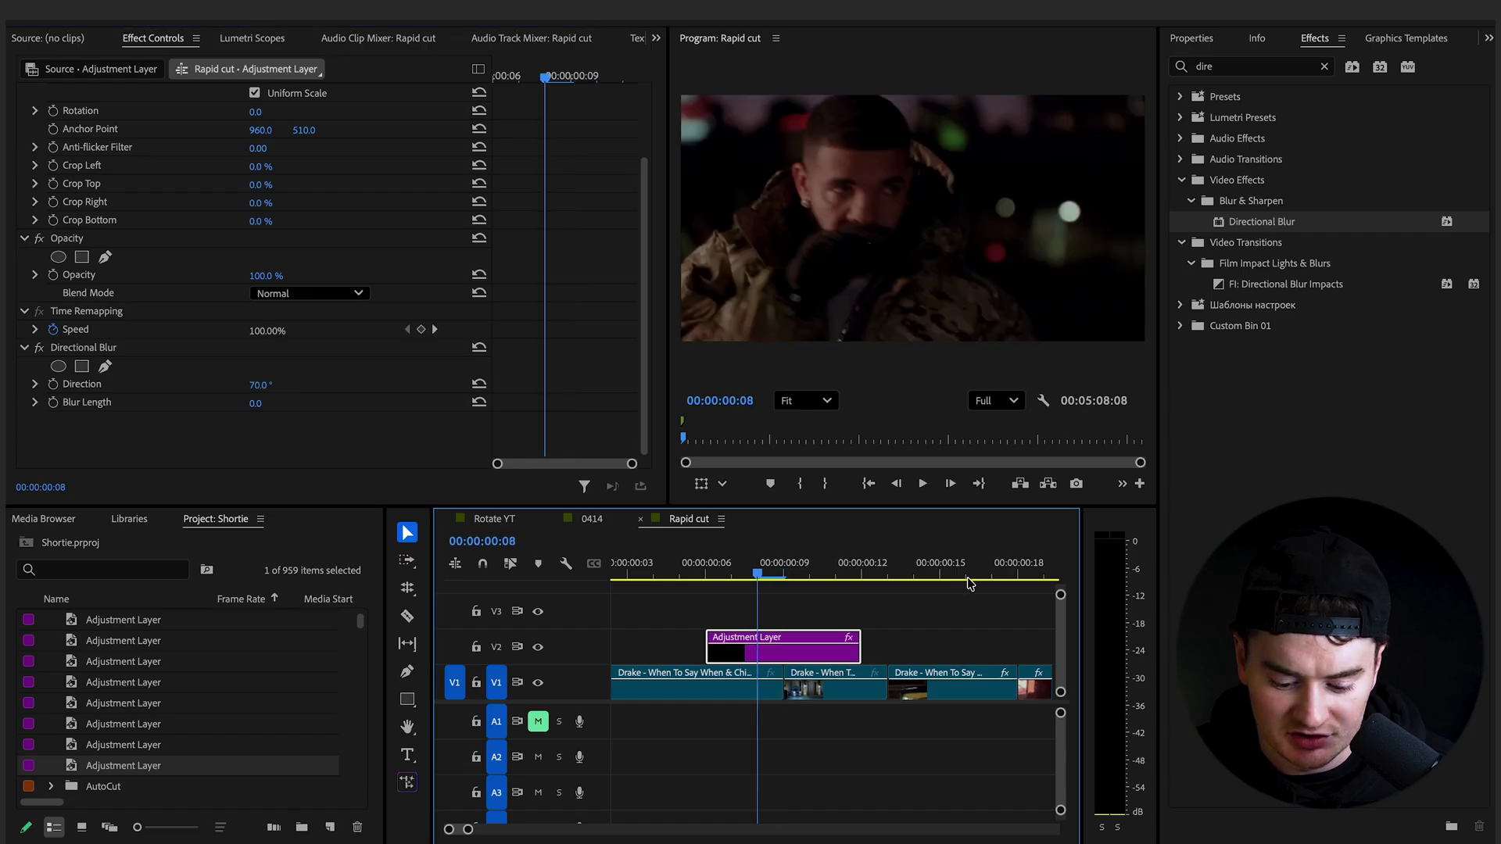
key(Left)
key(Left)
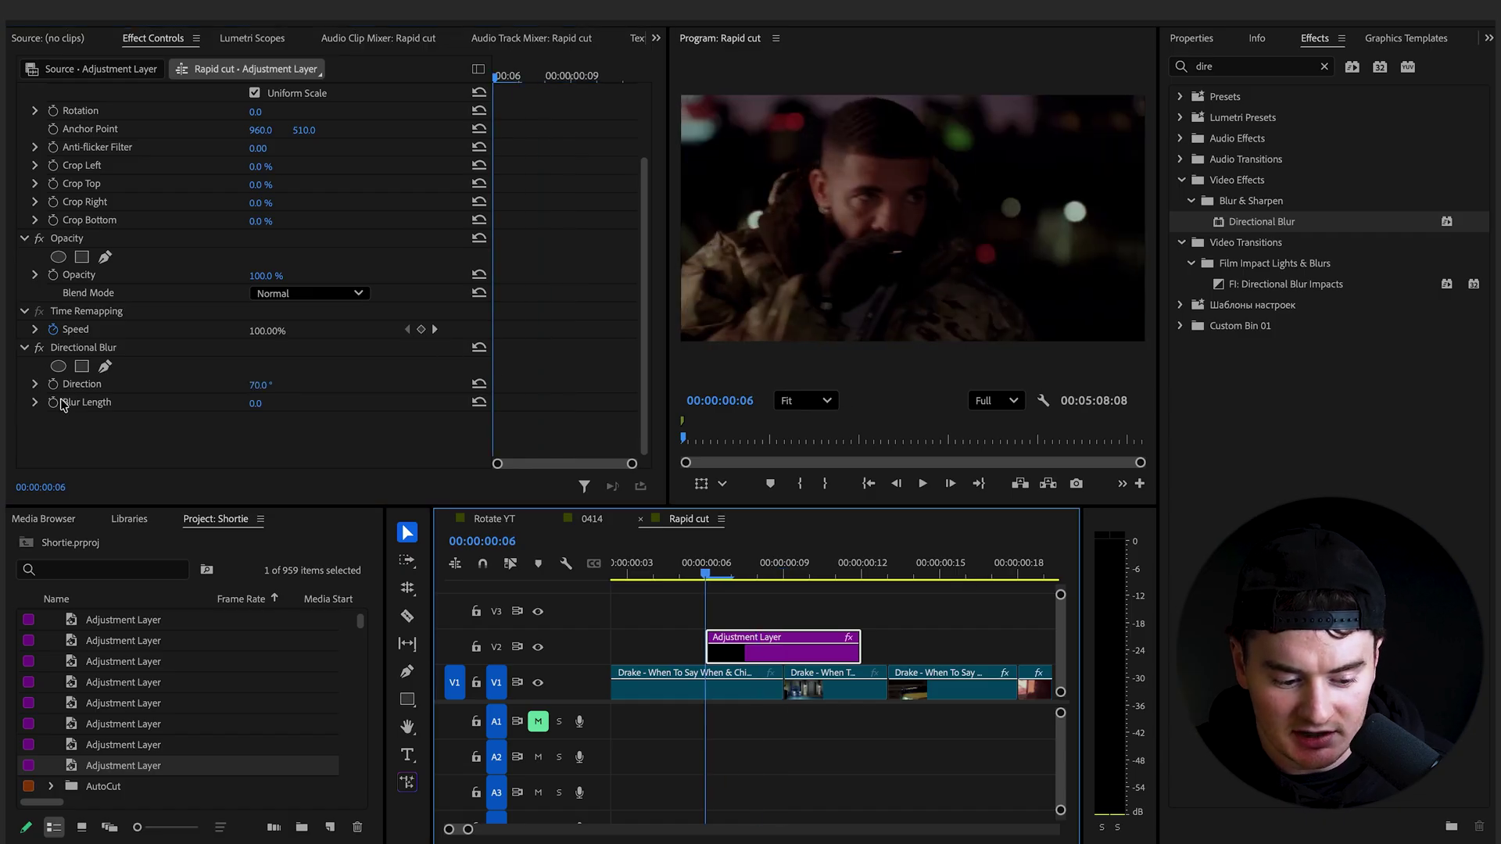
click(53, 403)
key(Down)
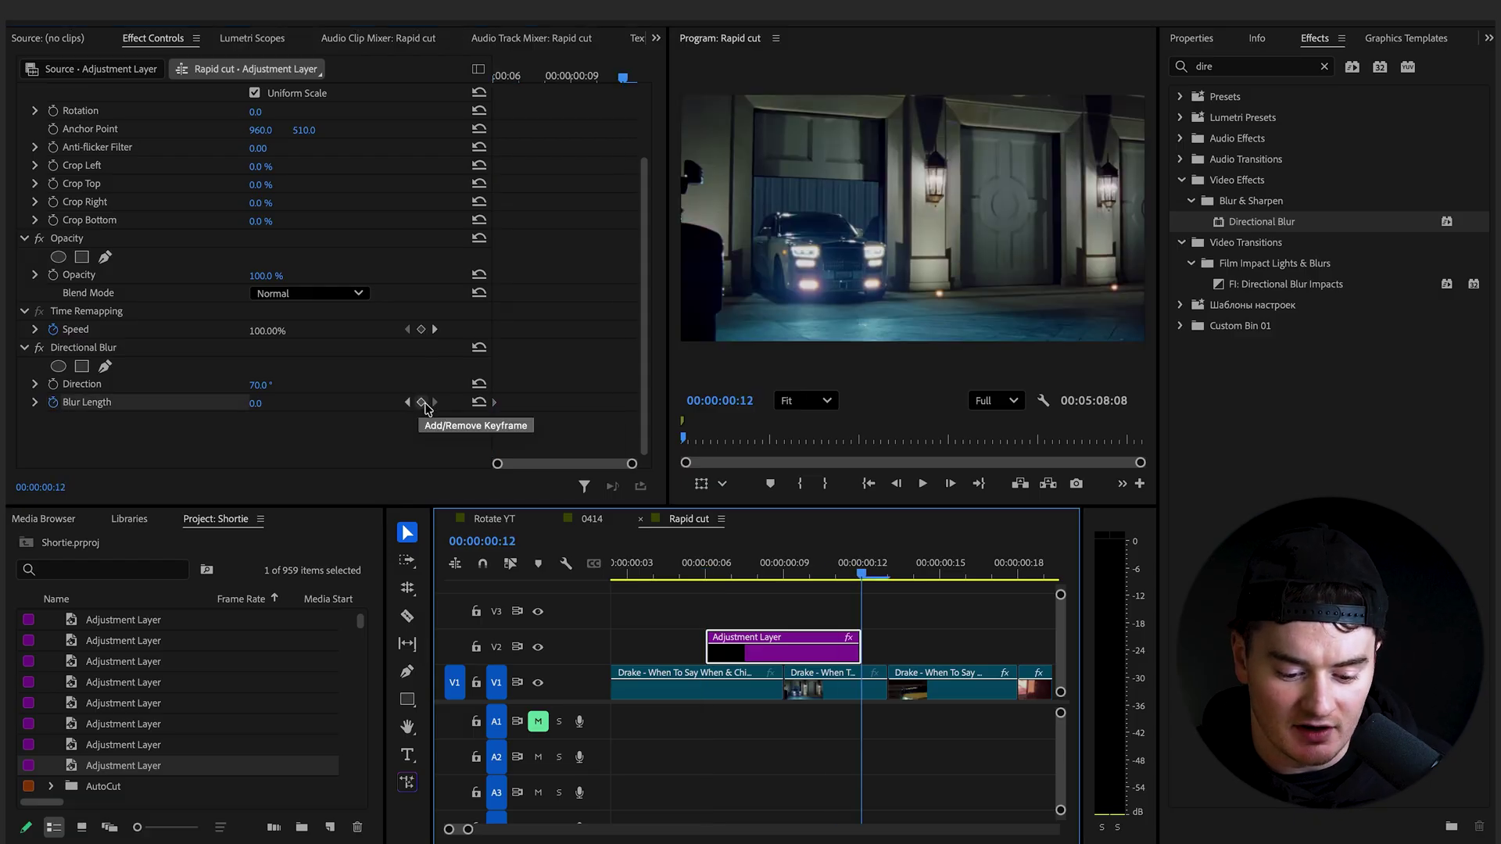
click(422, 403)
key(Left)
key(Left)
key(Left)
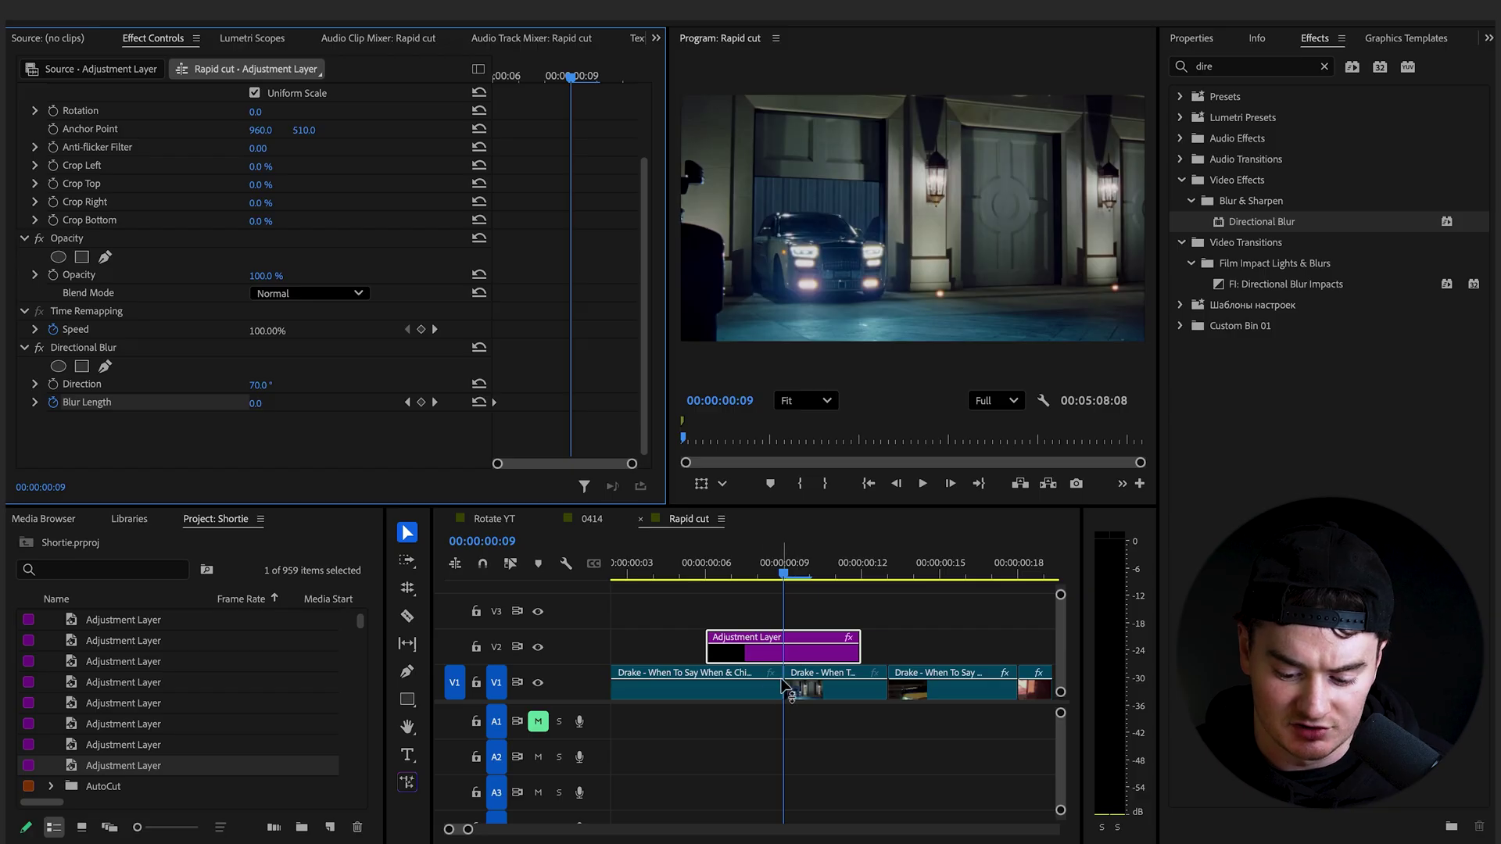
click(264, 402)
text(50)
key(Return)
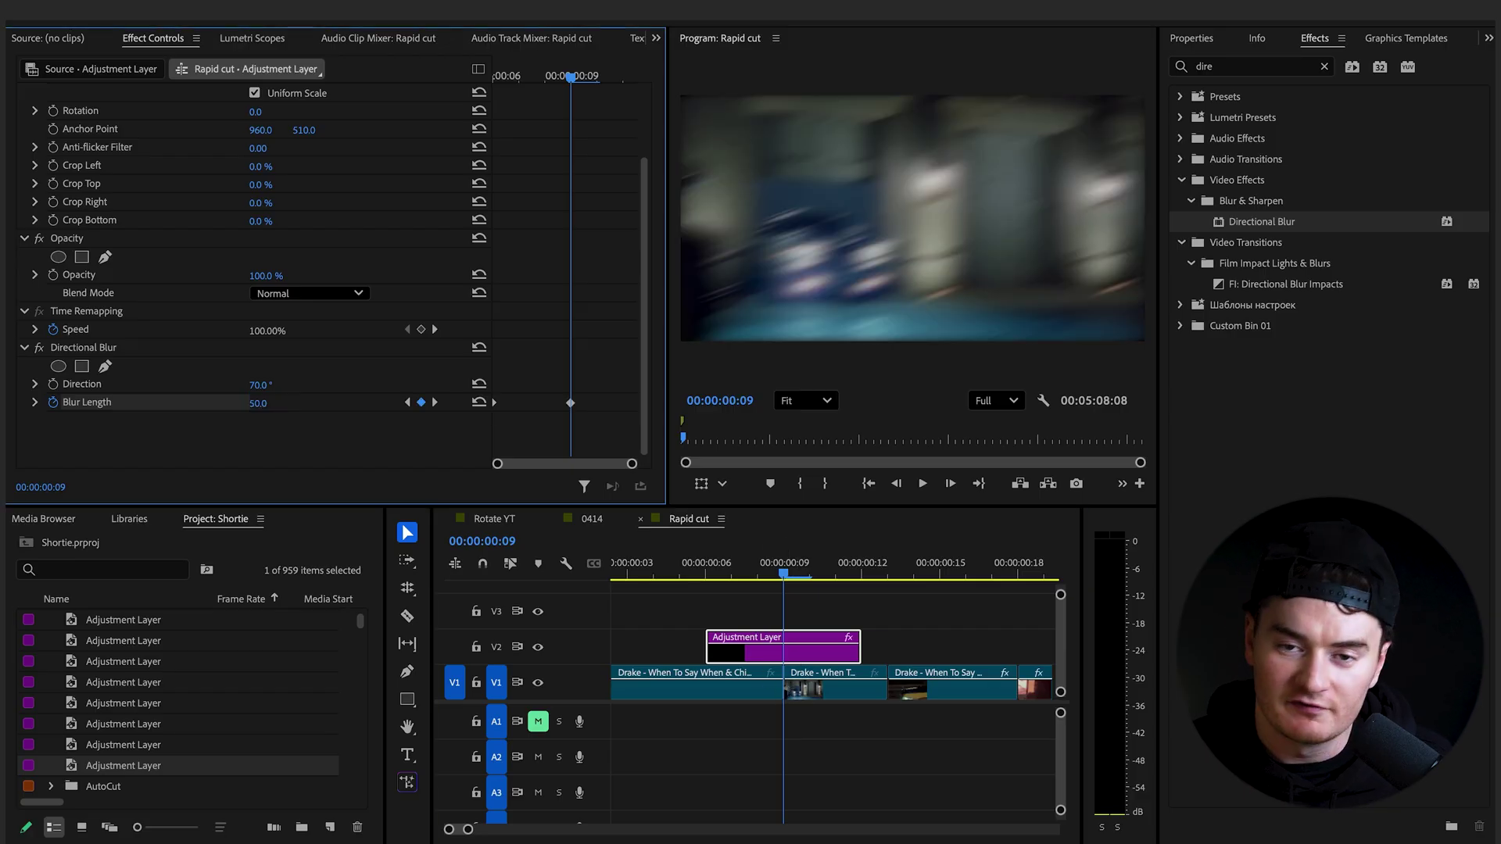
Add Alpha Adjust to the adjustment layer with Ignore Alpha ticked
click(1323, 67)
text(alpha)
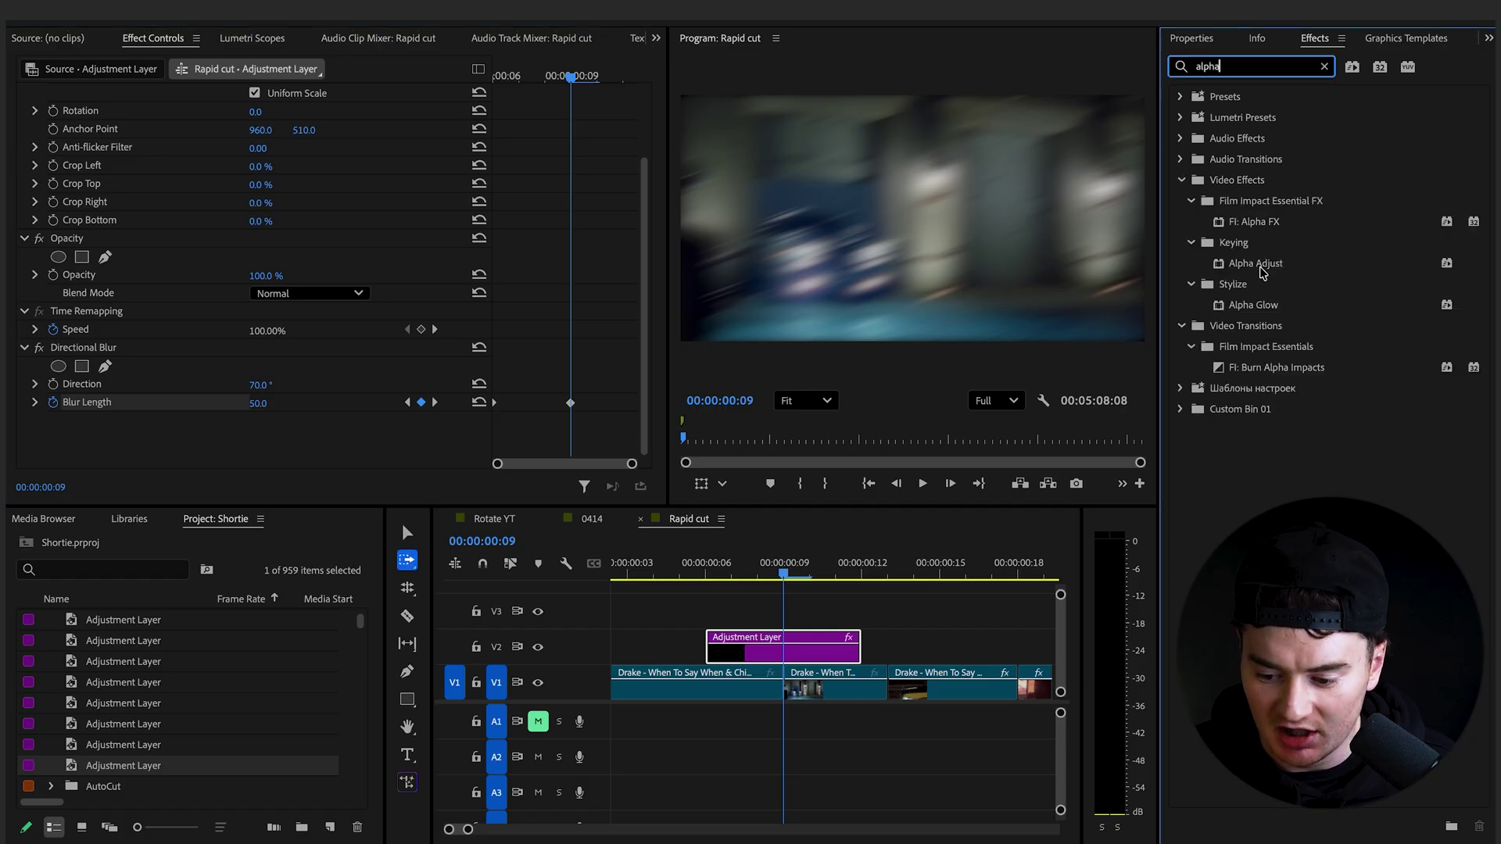
click(1264, 269)
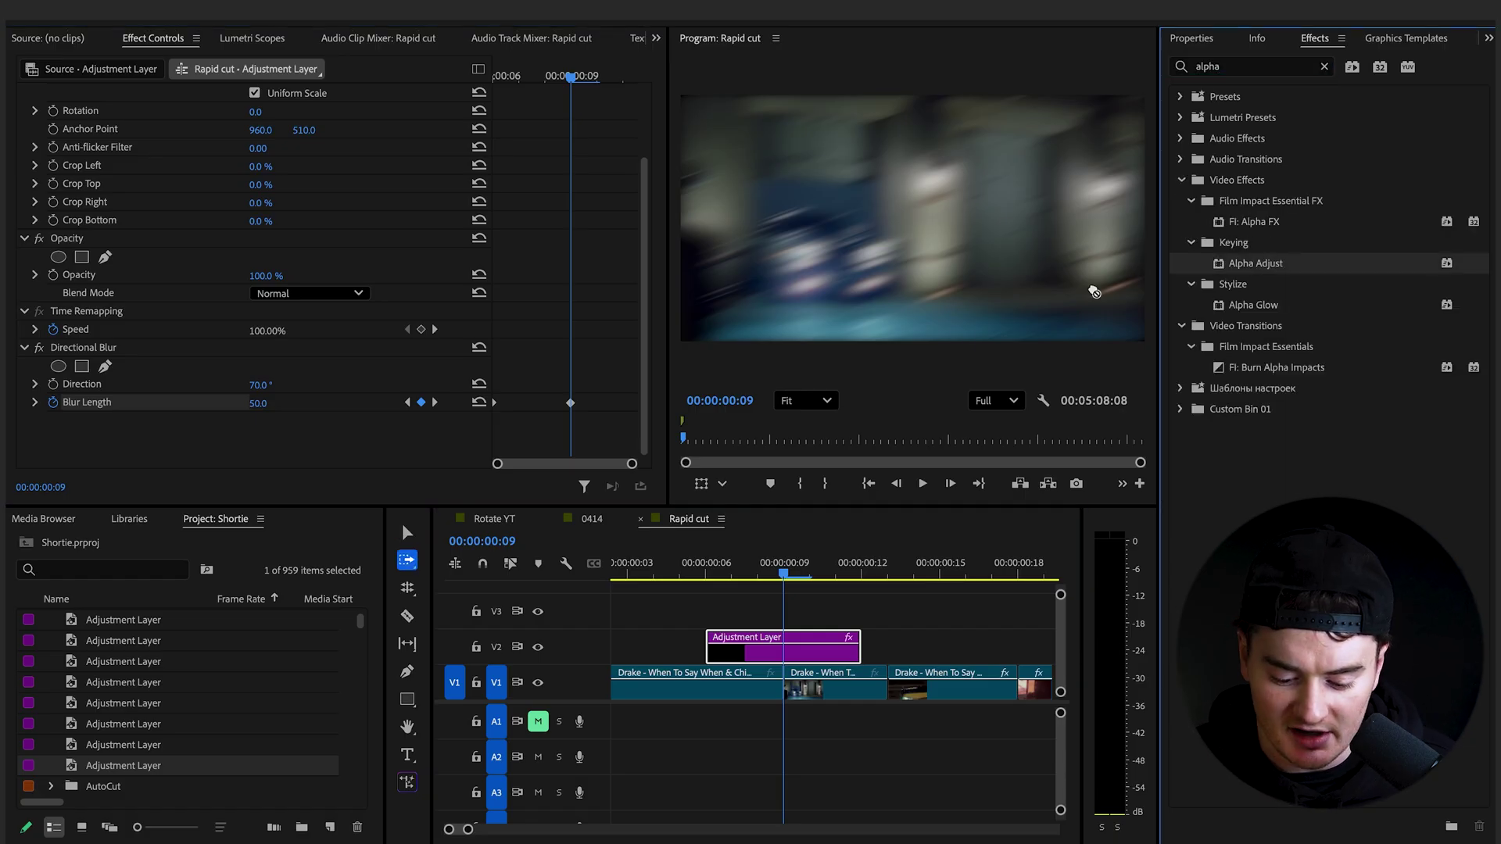
drag(1093, 292, 783, 651)
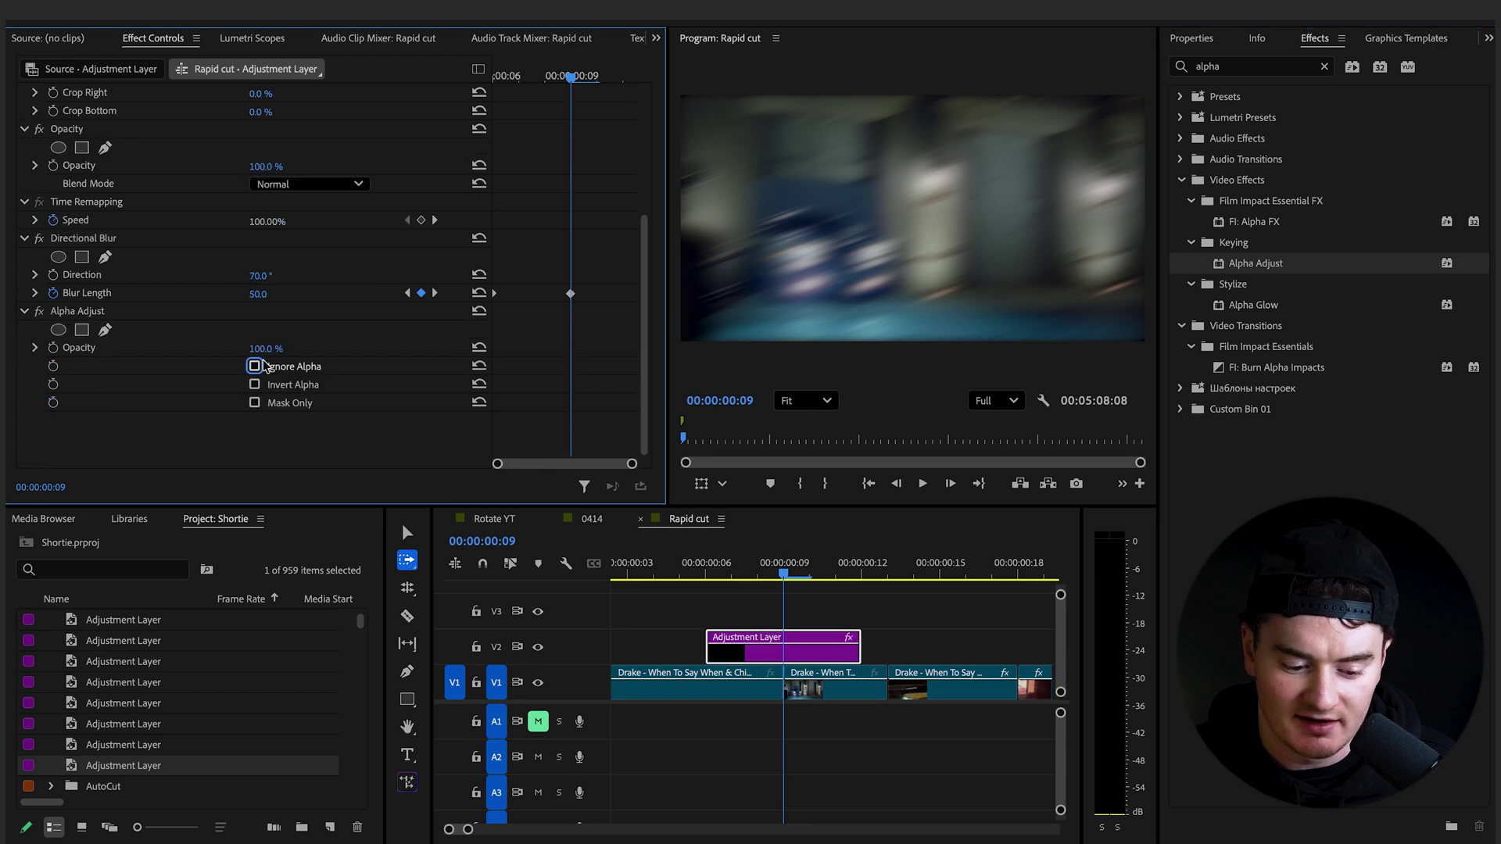
click(256, 366)
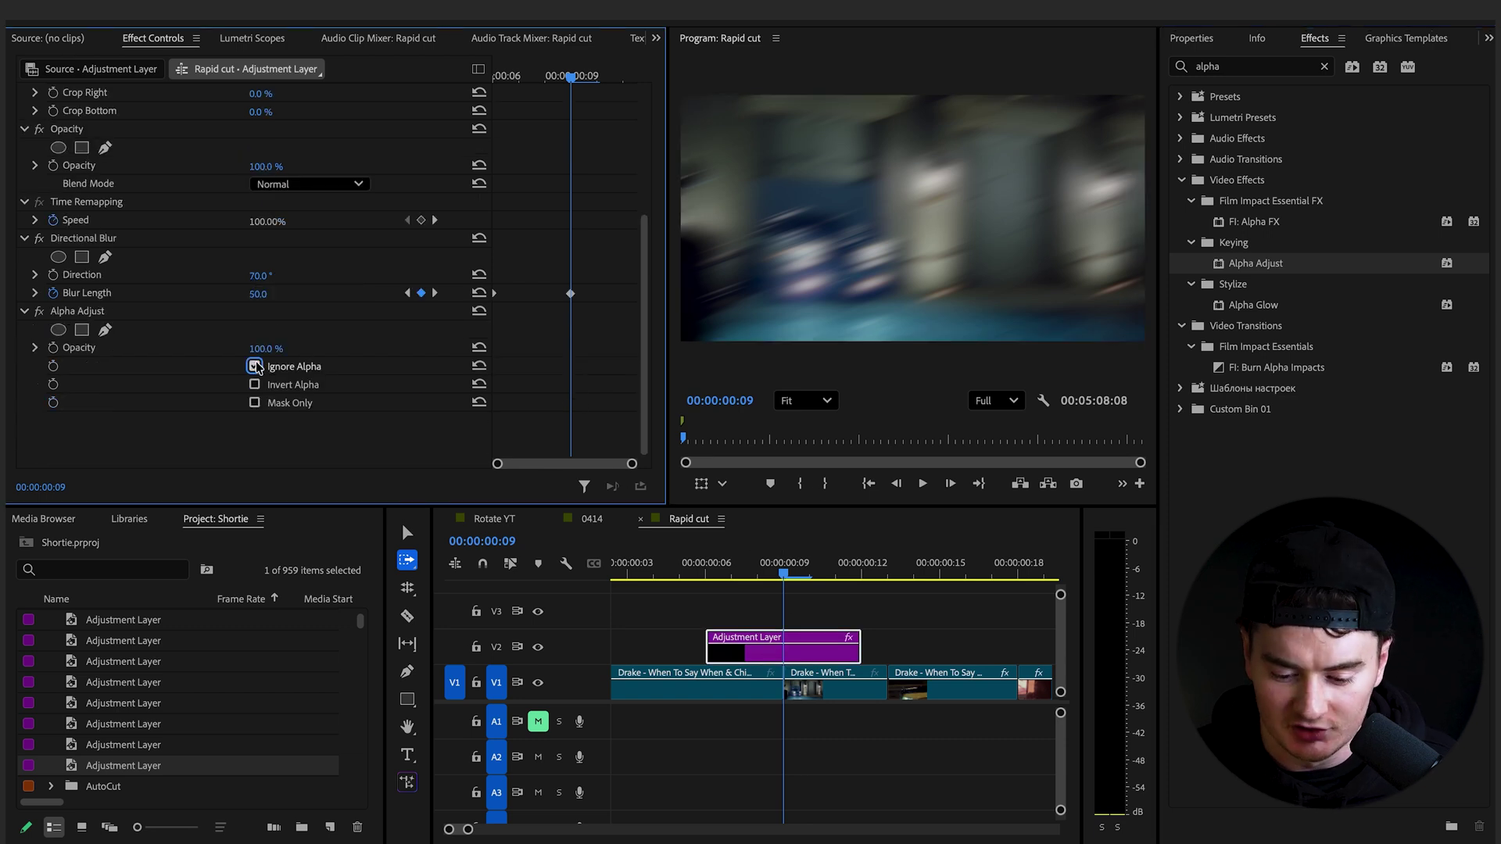
click(1254, 66)
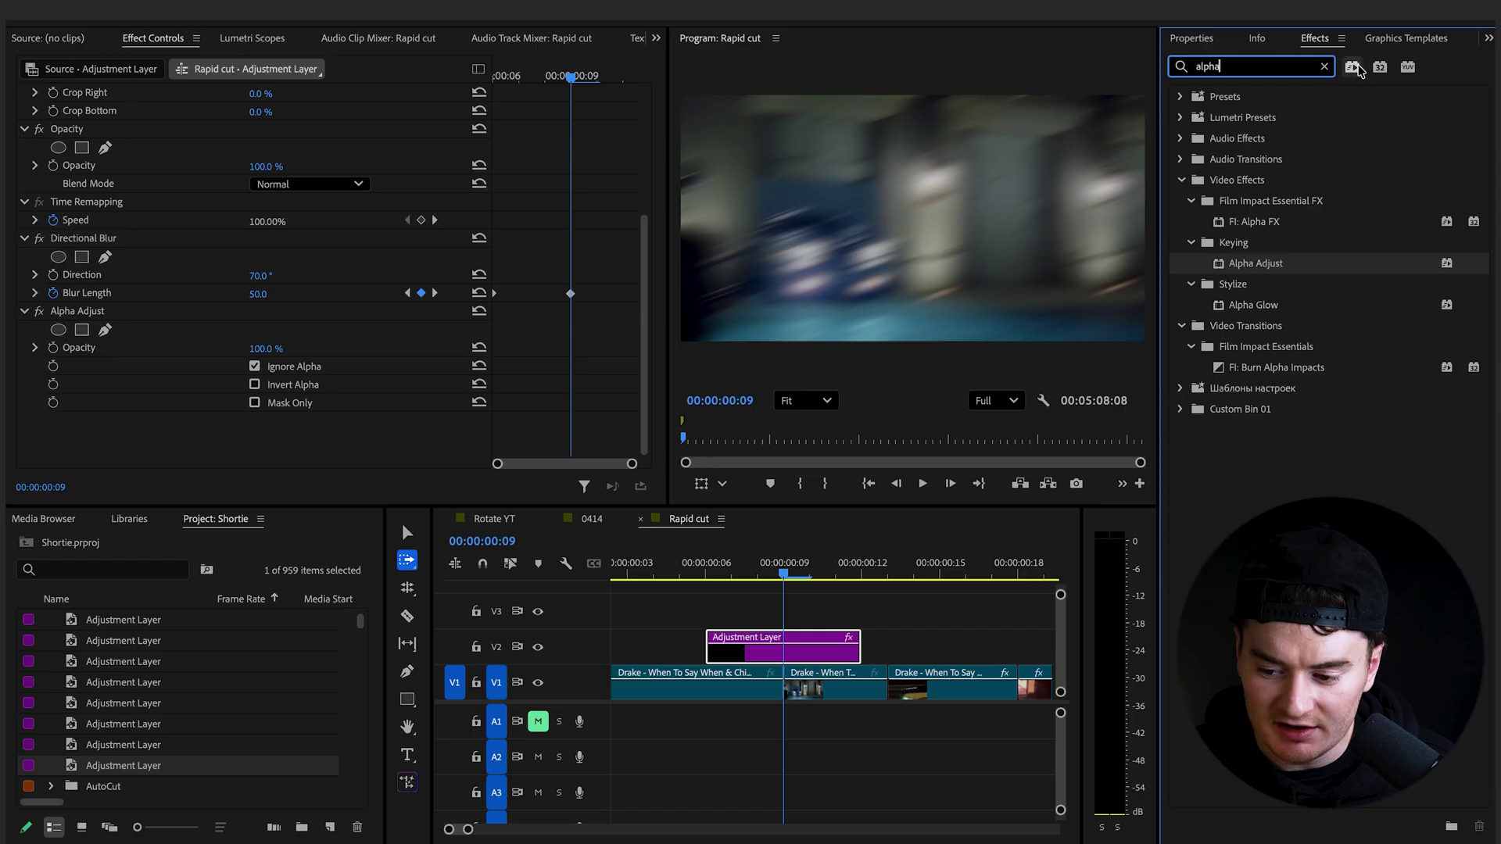
key(BackSpace)
key(BackSpace)
key(BackSpace)
text(lens)
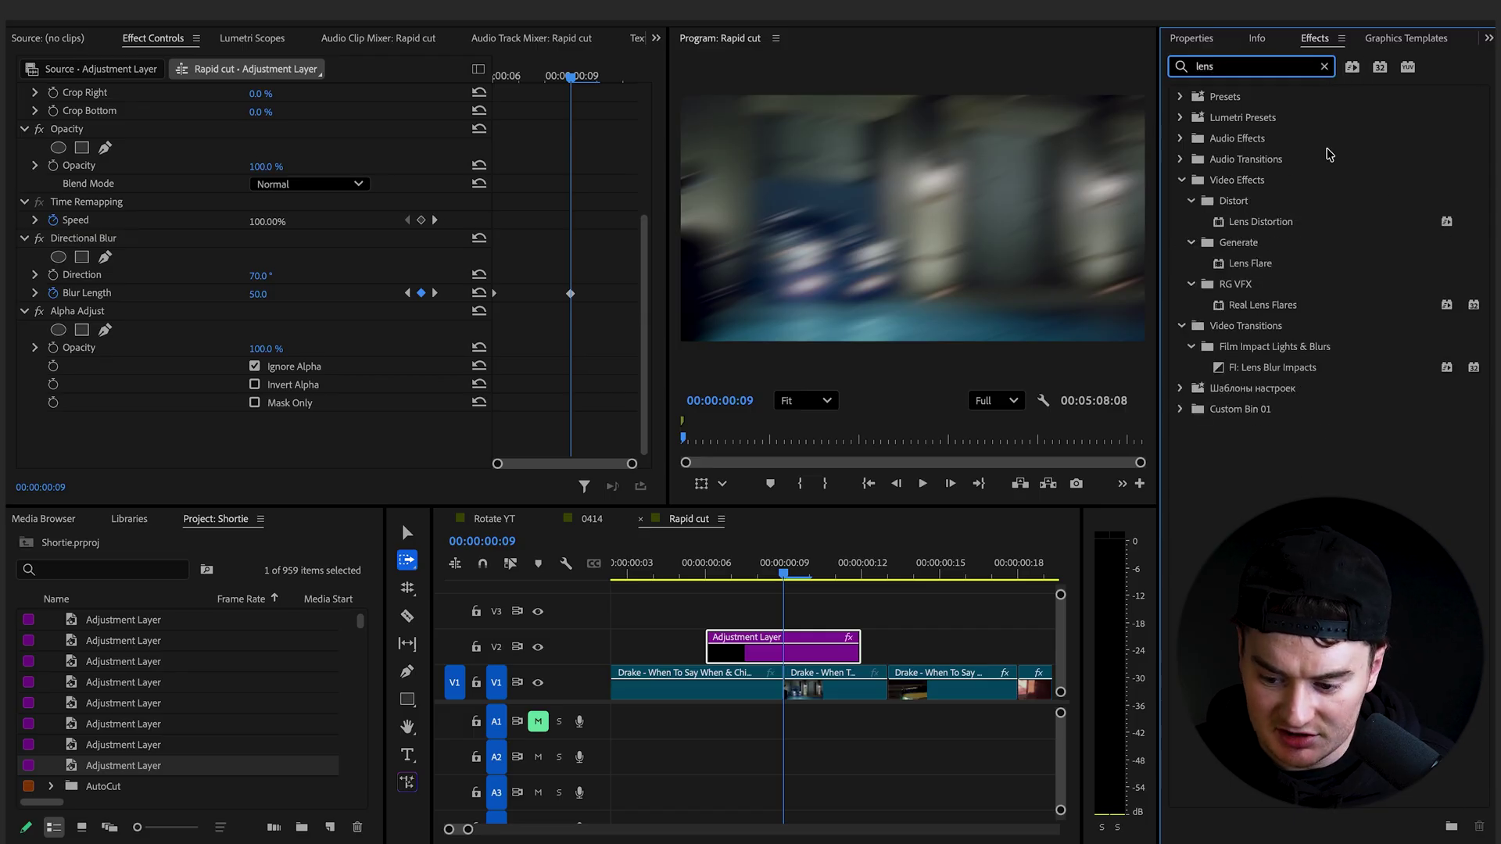
Apply Lens Distortion to the adjustment layer and keyframe Curvature at frame 6
drag(1269, 223, 758, 645)
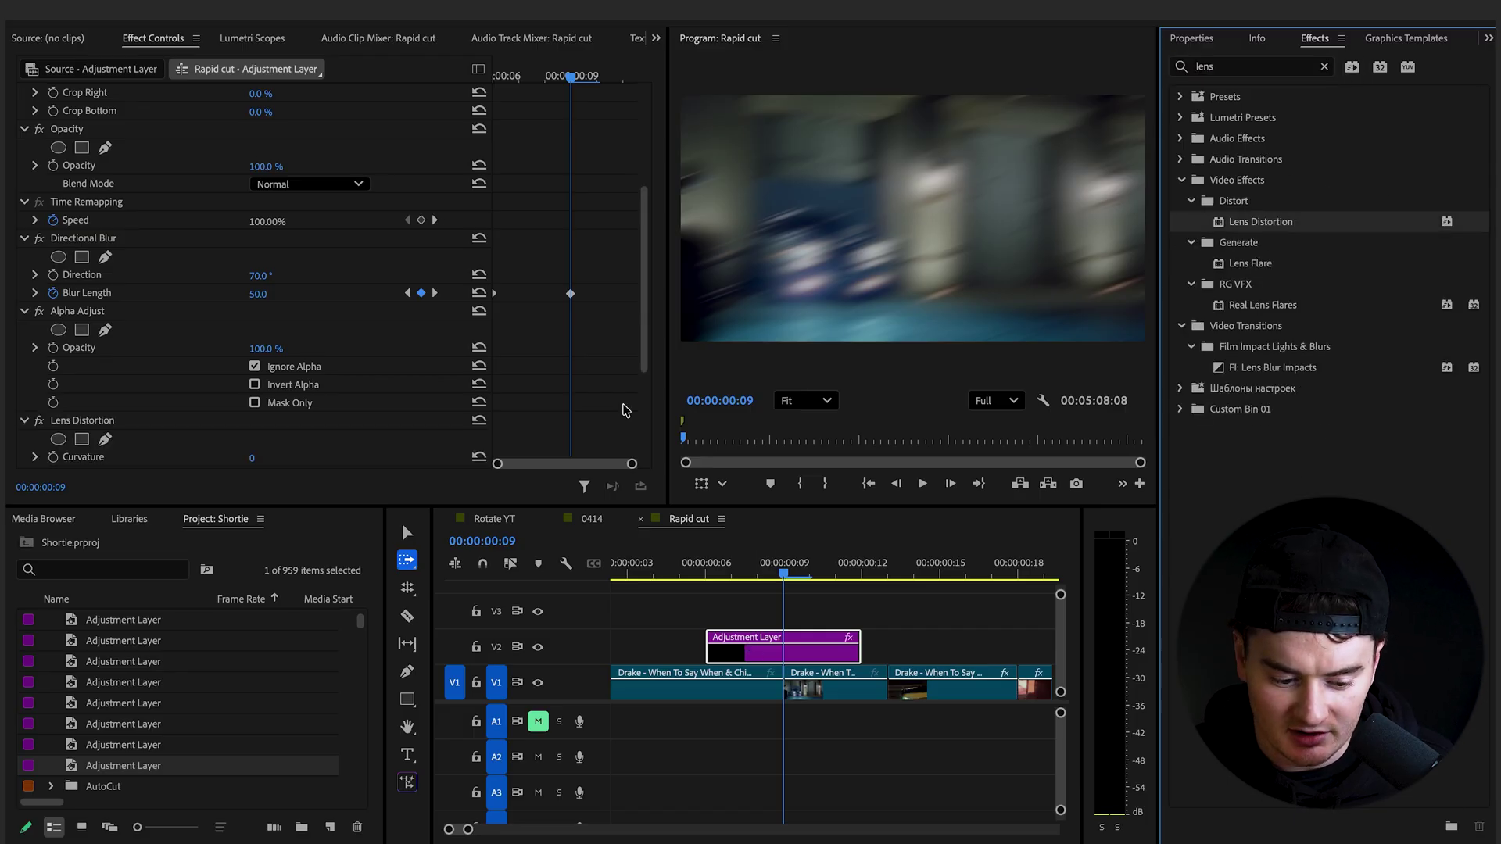
key(Left)
key(Left)
key(Left)
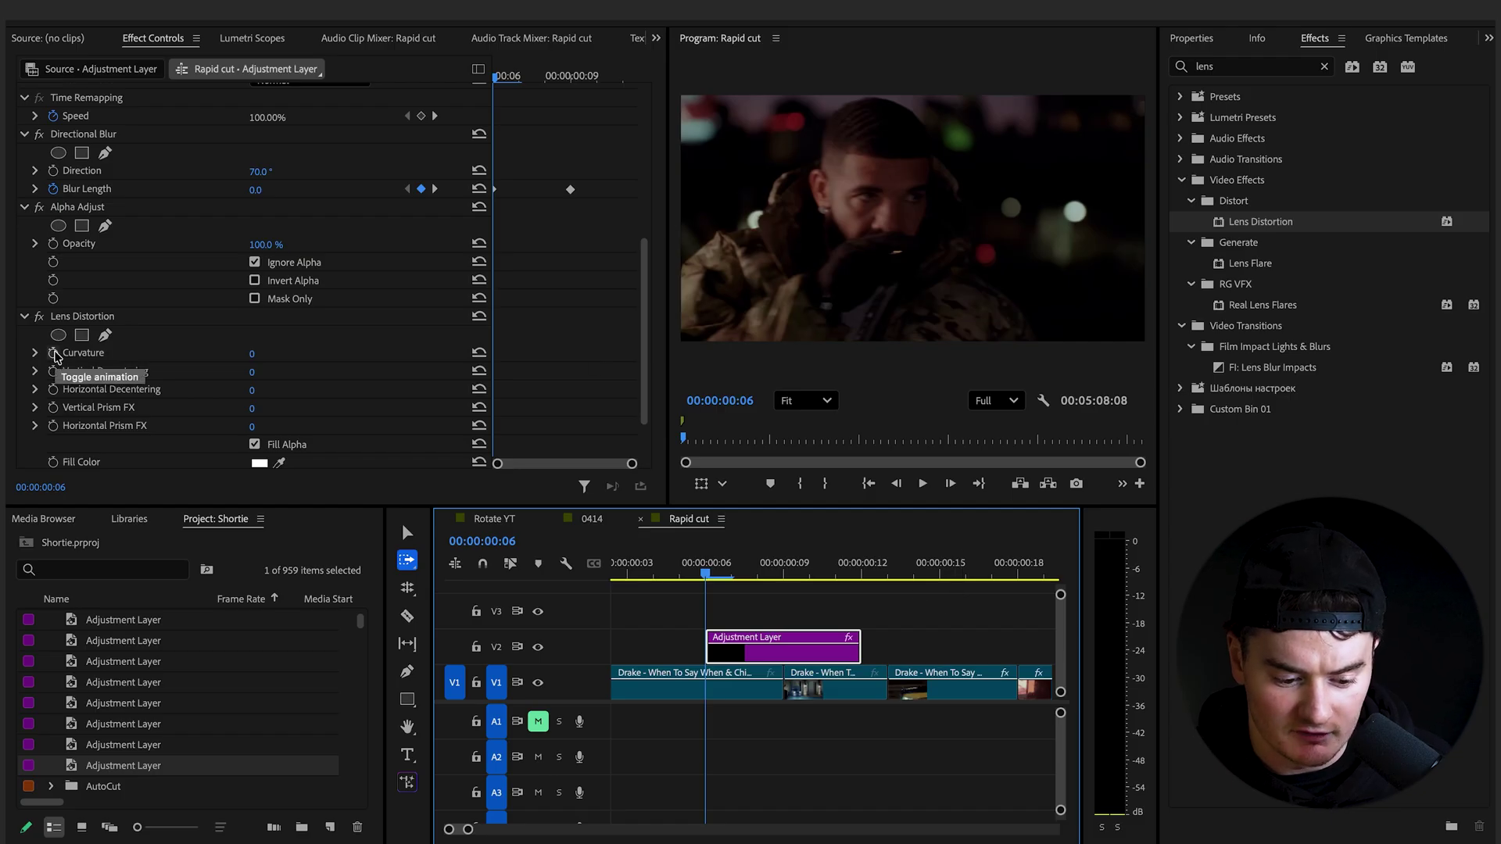
click(54, 353)
key(Right)
key(Right)
key(Right)
key(Right)
key(Right)
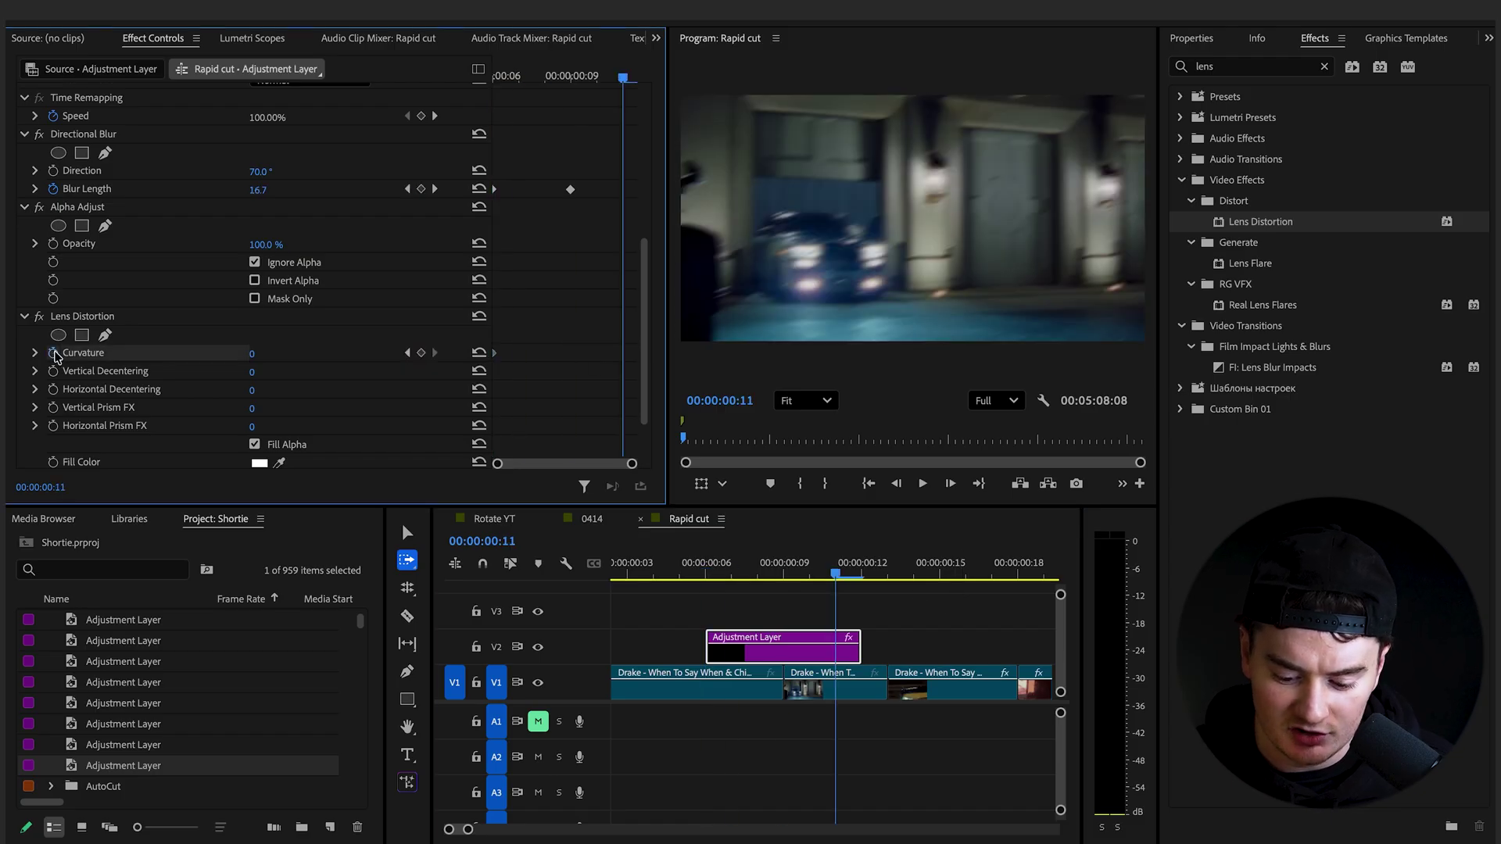
key(Right)
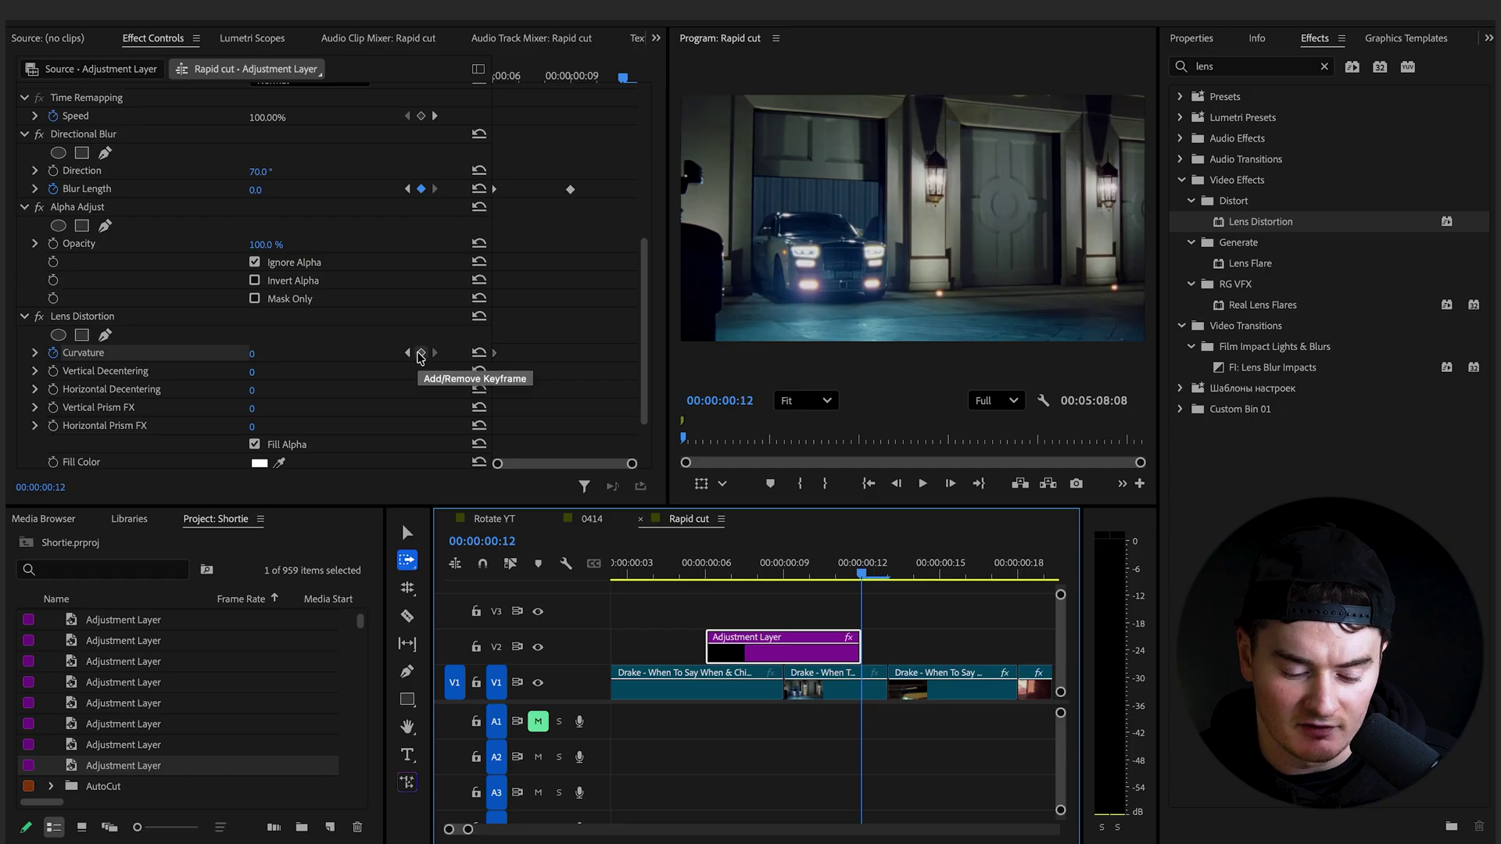
Add a Curvature keyframe at frame 12 and set Curvature to -30 at frame 9
click(420, 353)
key(Left)
key(Left)
key(Left)
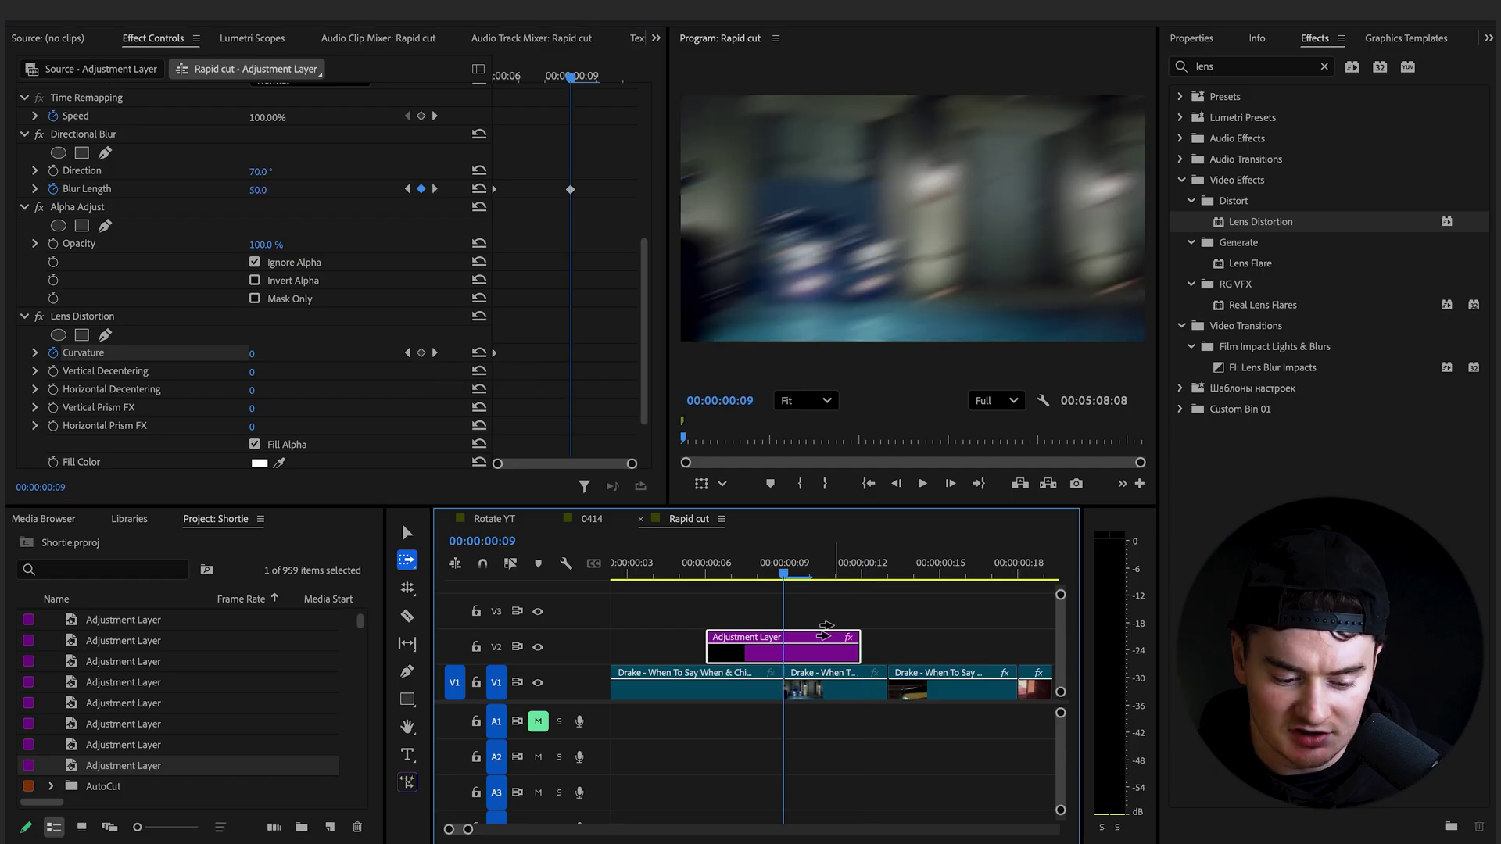
click(251, 351)
text(-)
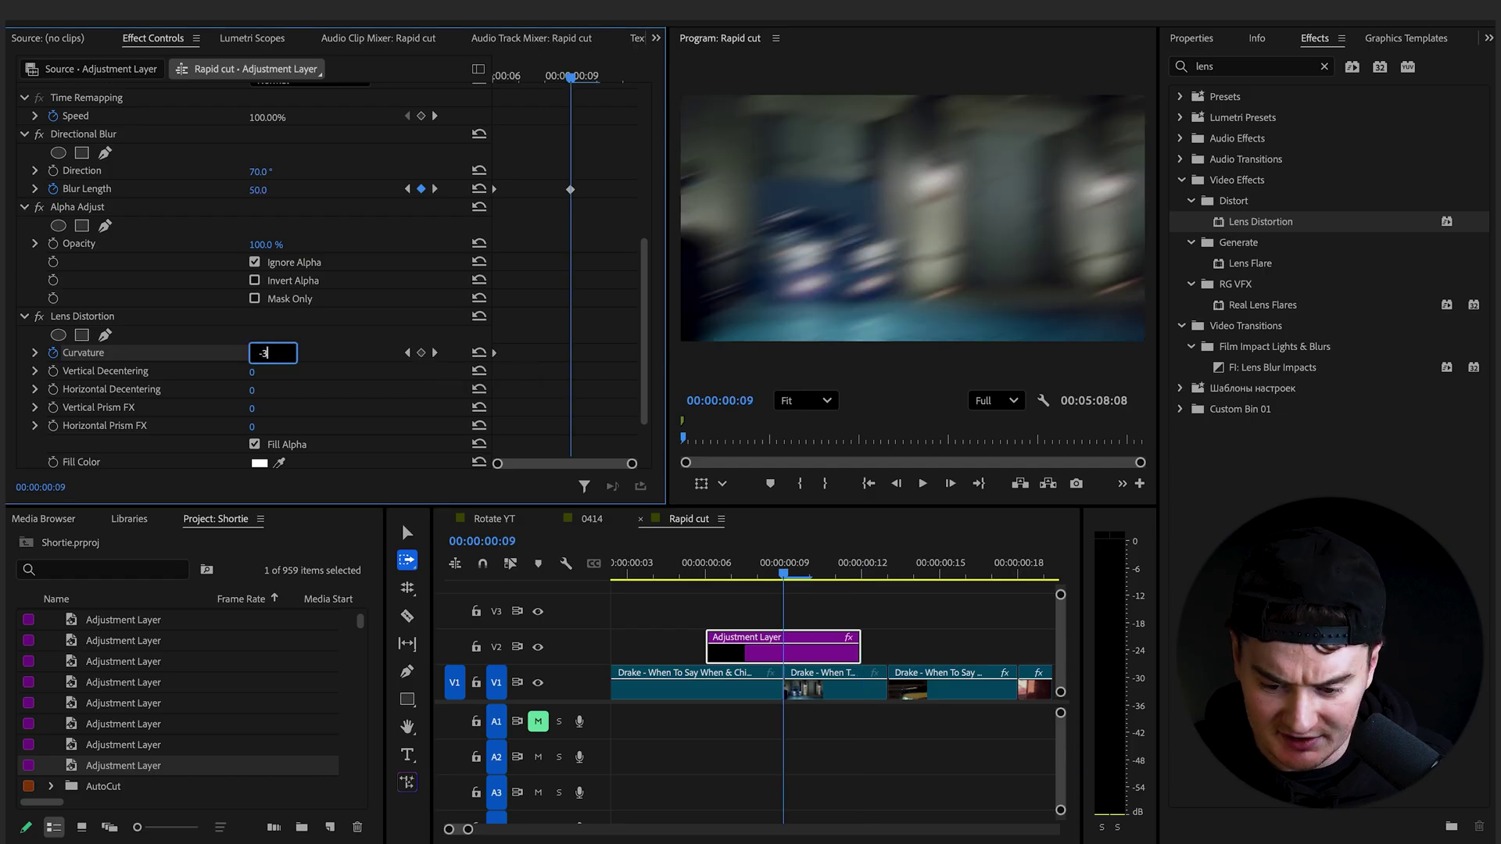
text(30)
key(Return)
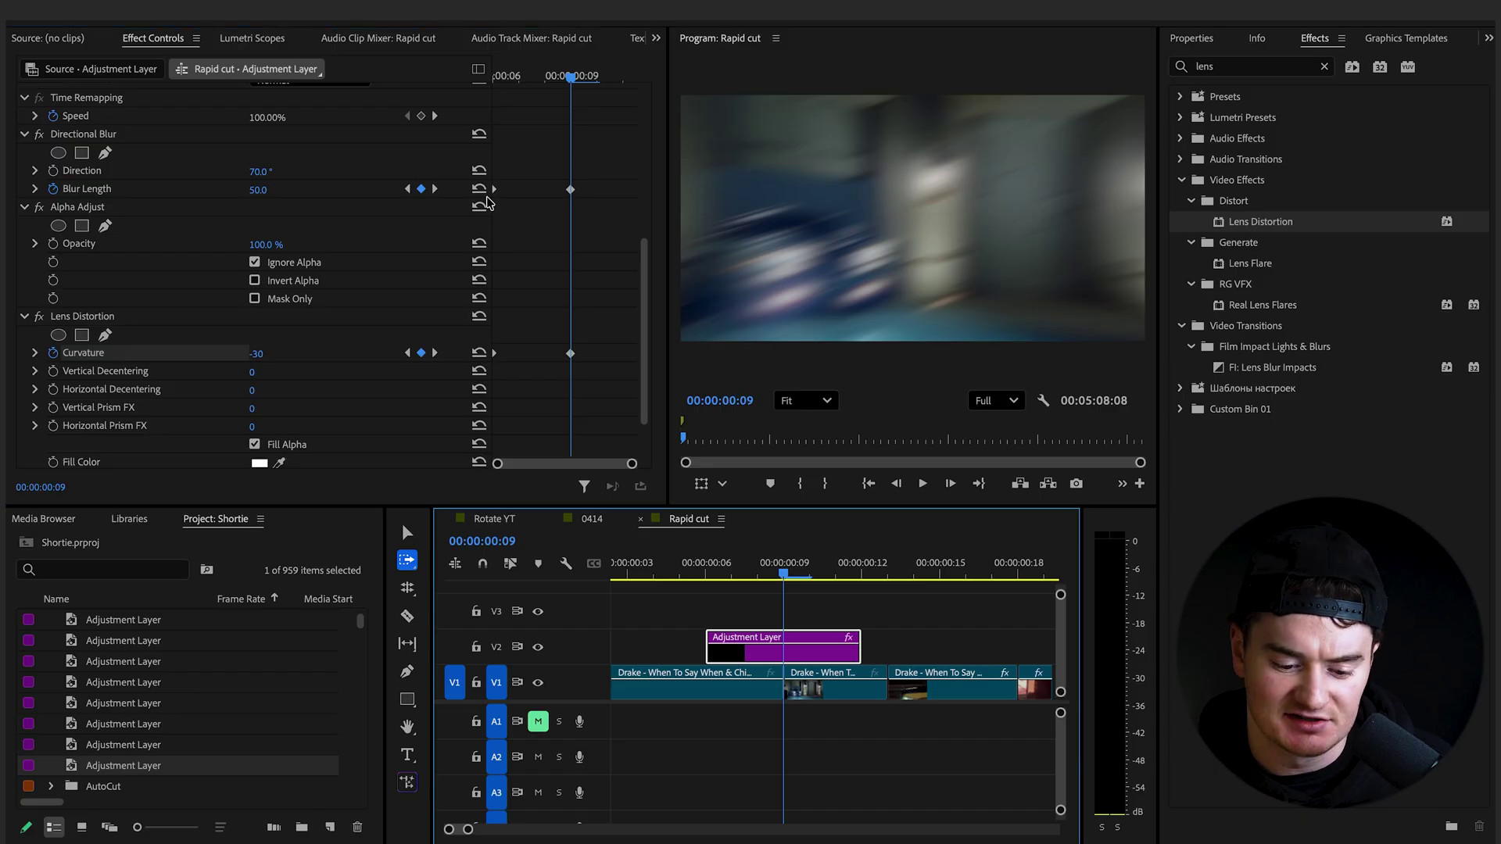
drag(566, 78, 561, 80)
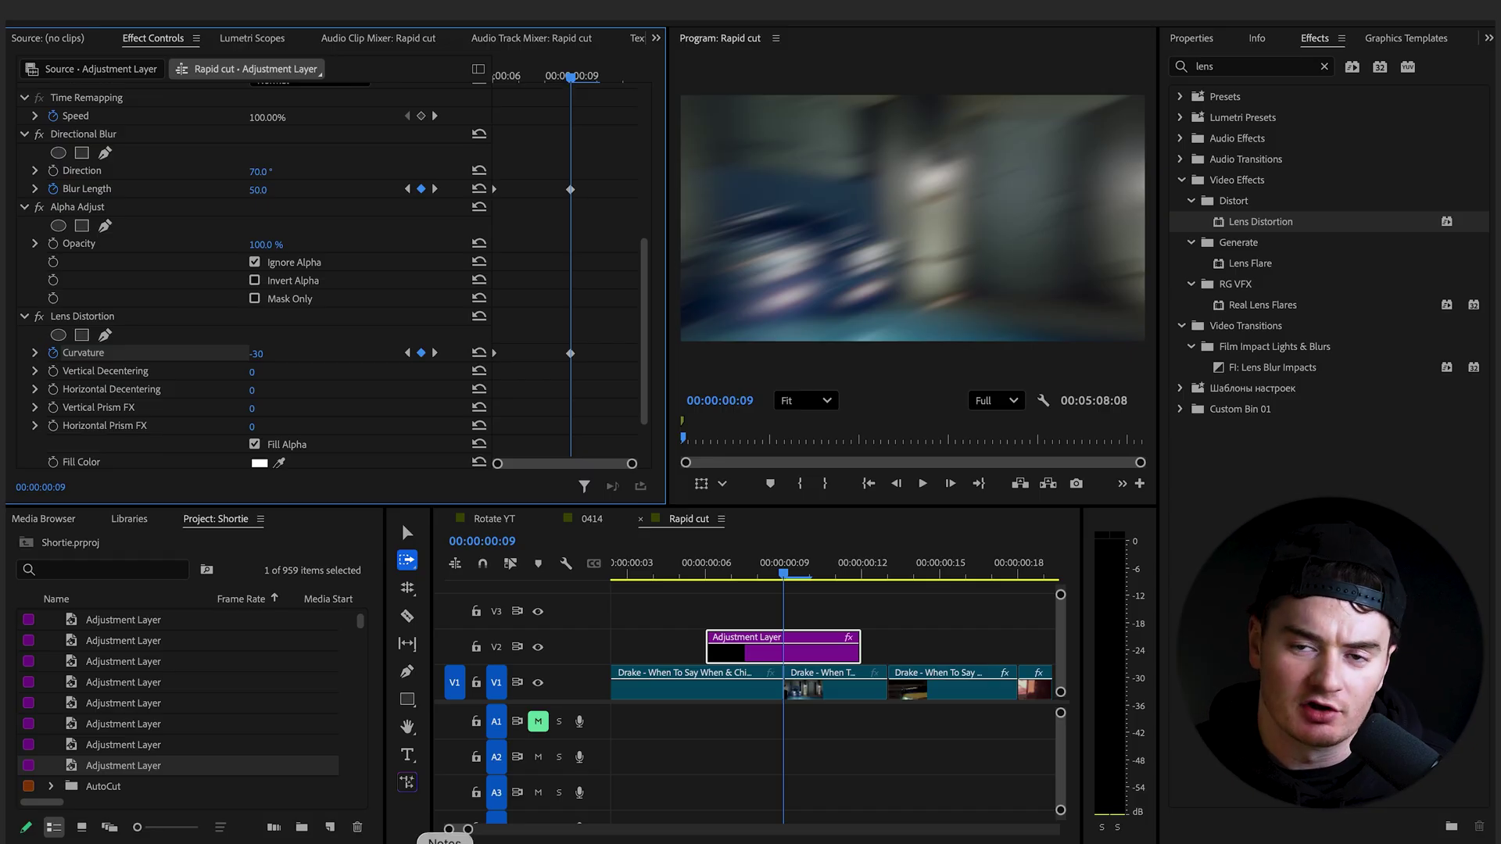
click(1255, 67)
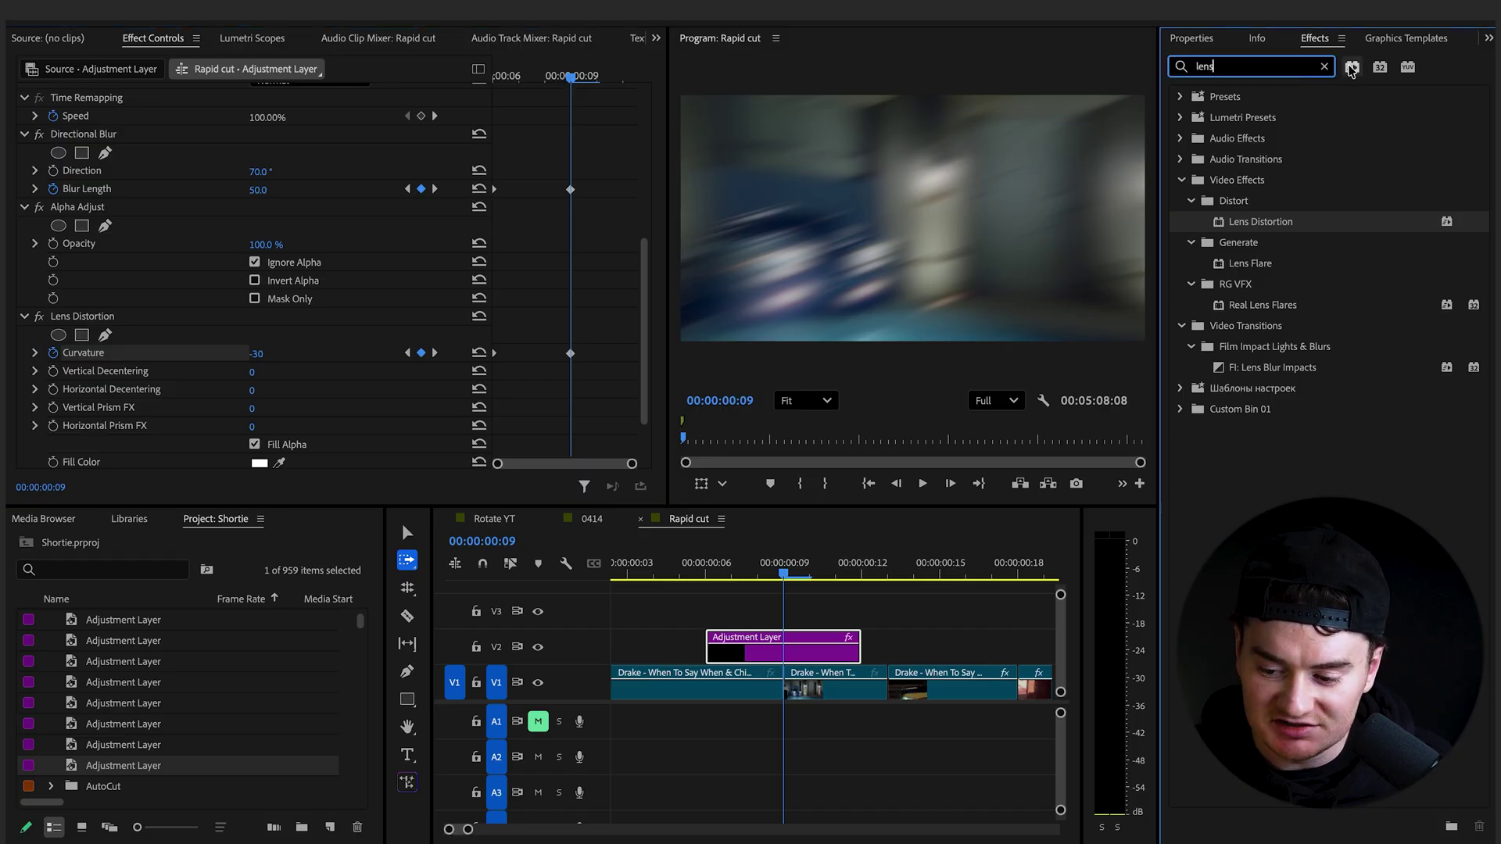
Apply Brightness & Contrast and keyframe Brightness at frames 6 and 12
click(1323, 65)
text(brightn)
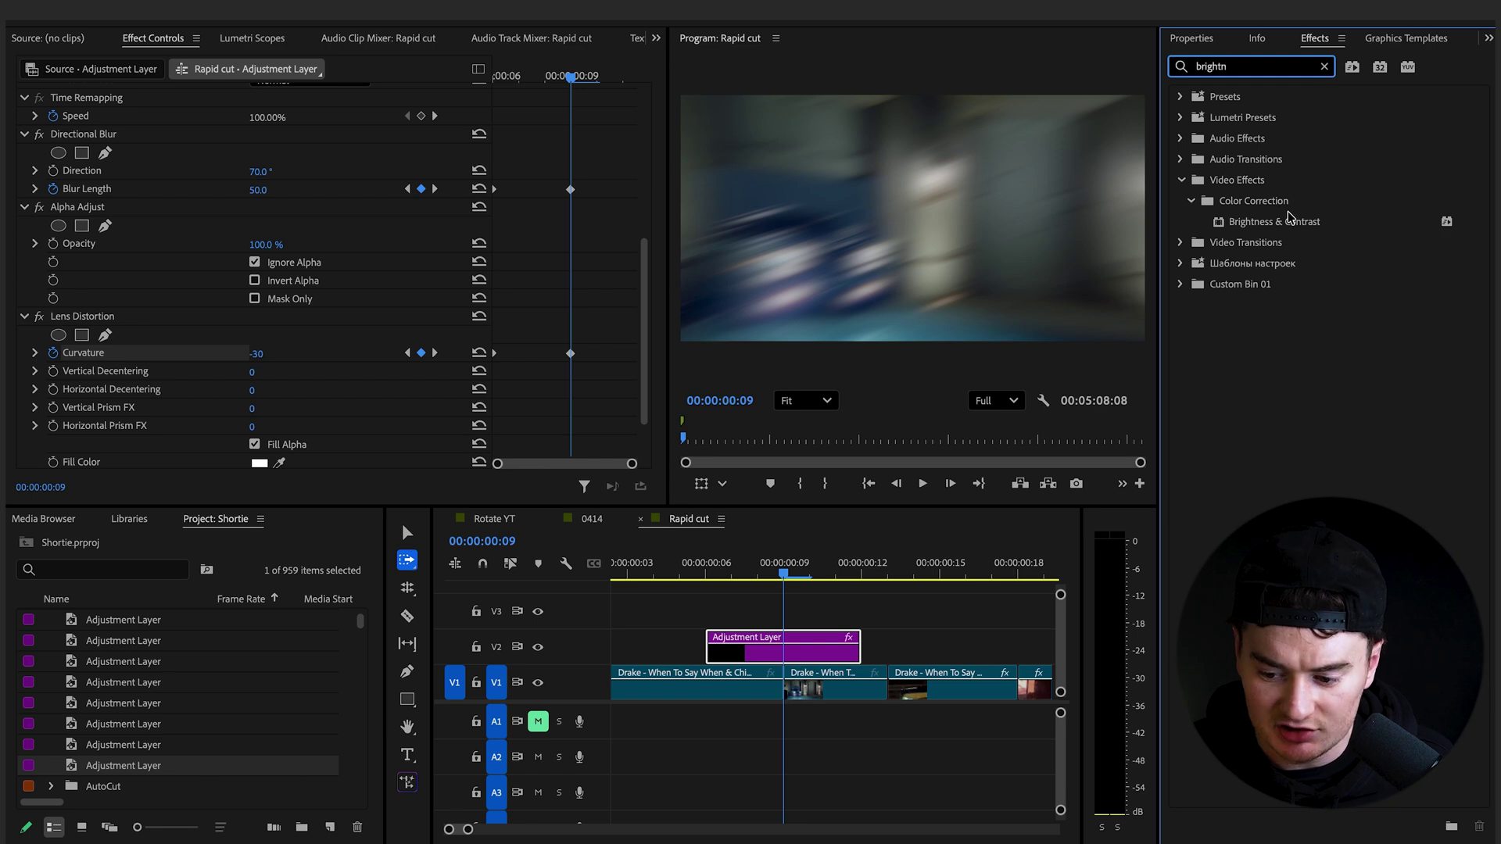
click(1287, 220)
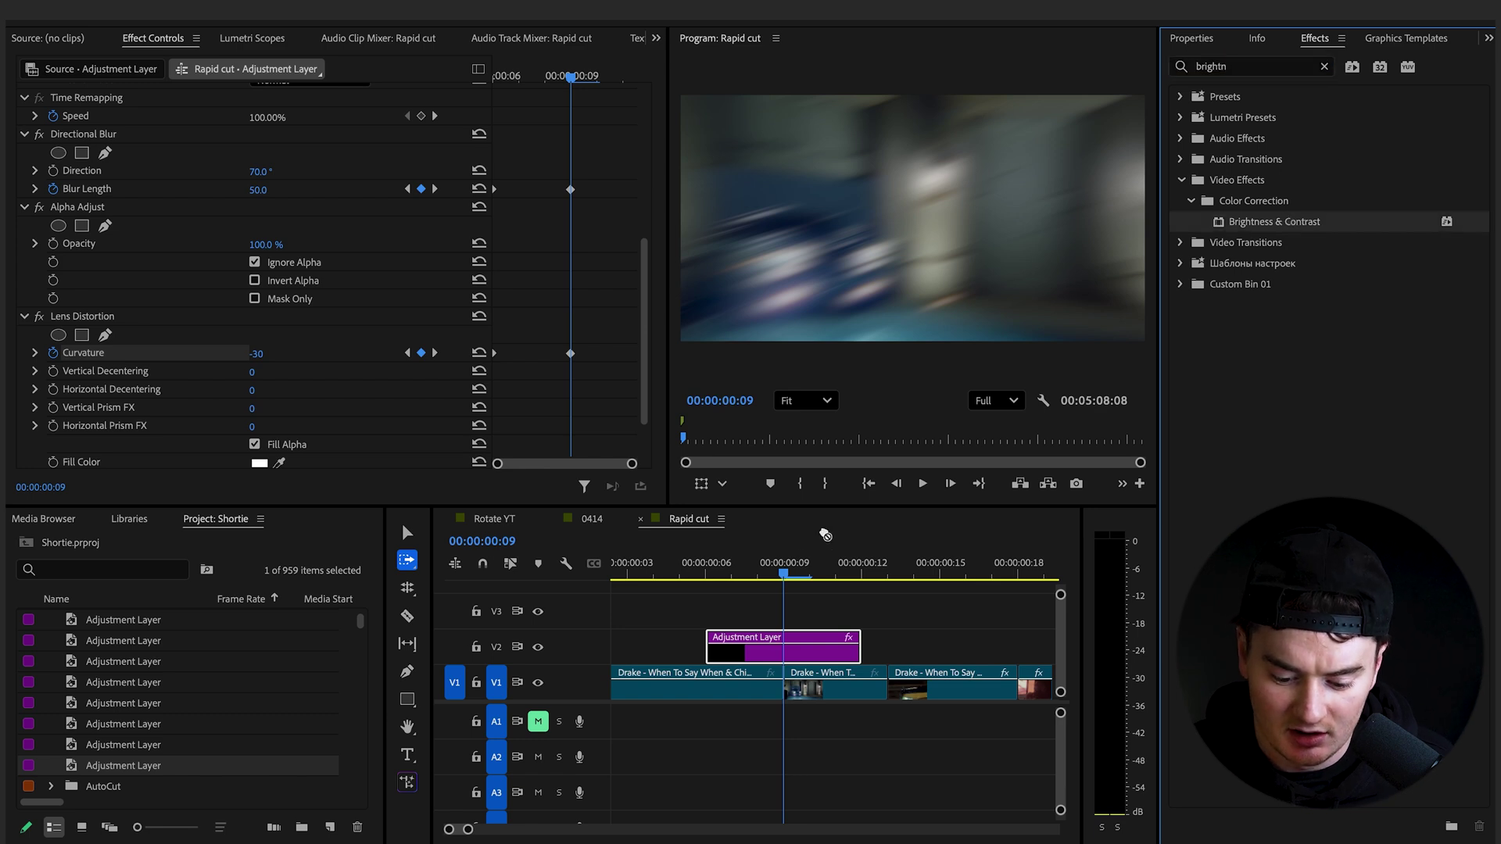
drag(825, 535, 774, 647)
scroll(263, 384, down, 3)
key(Up)
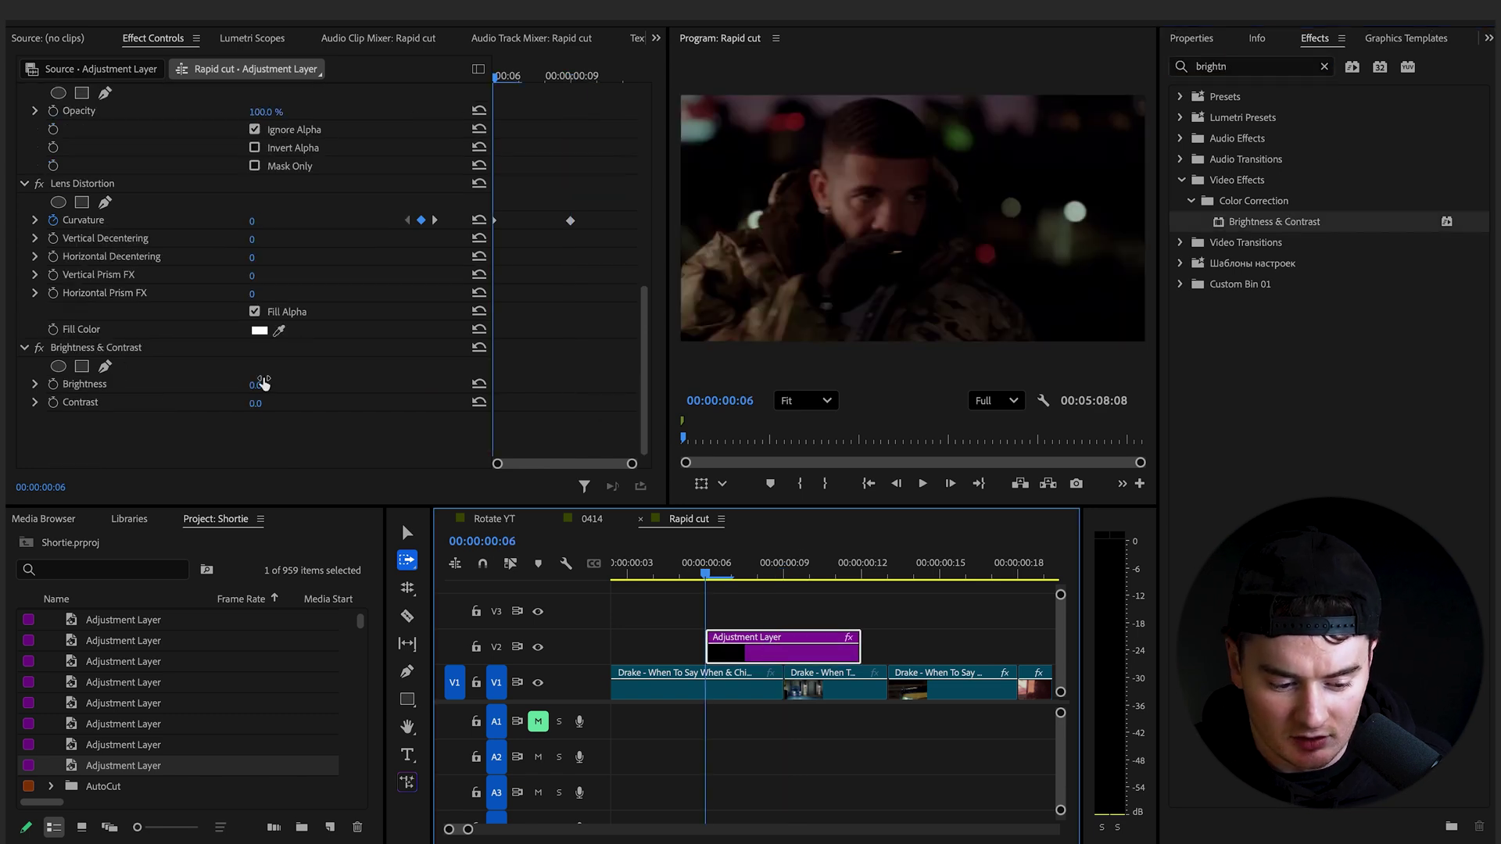
click(53, 383)
click(862, 568)
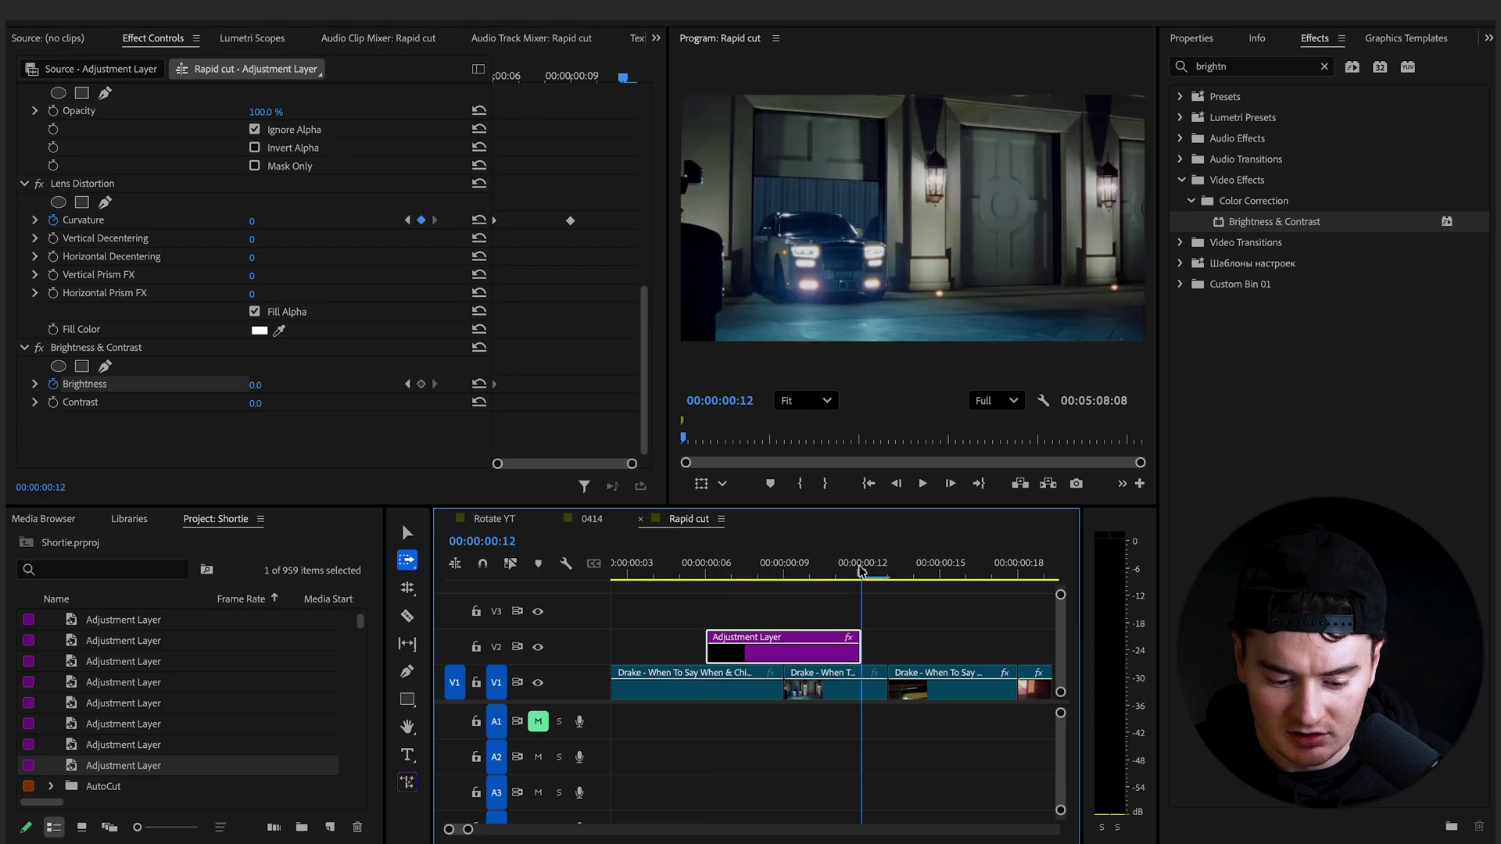
click(421, 383)
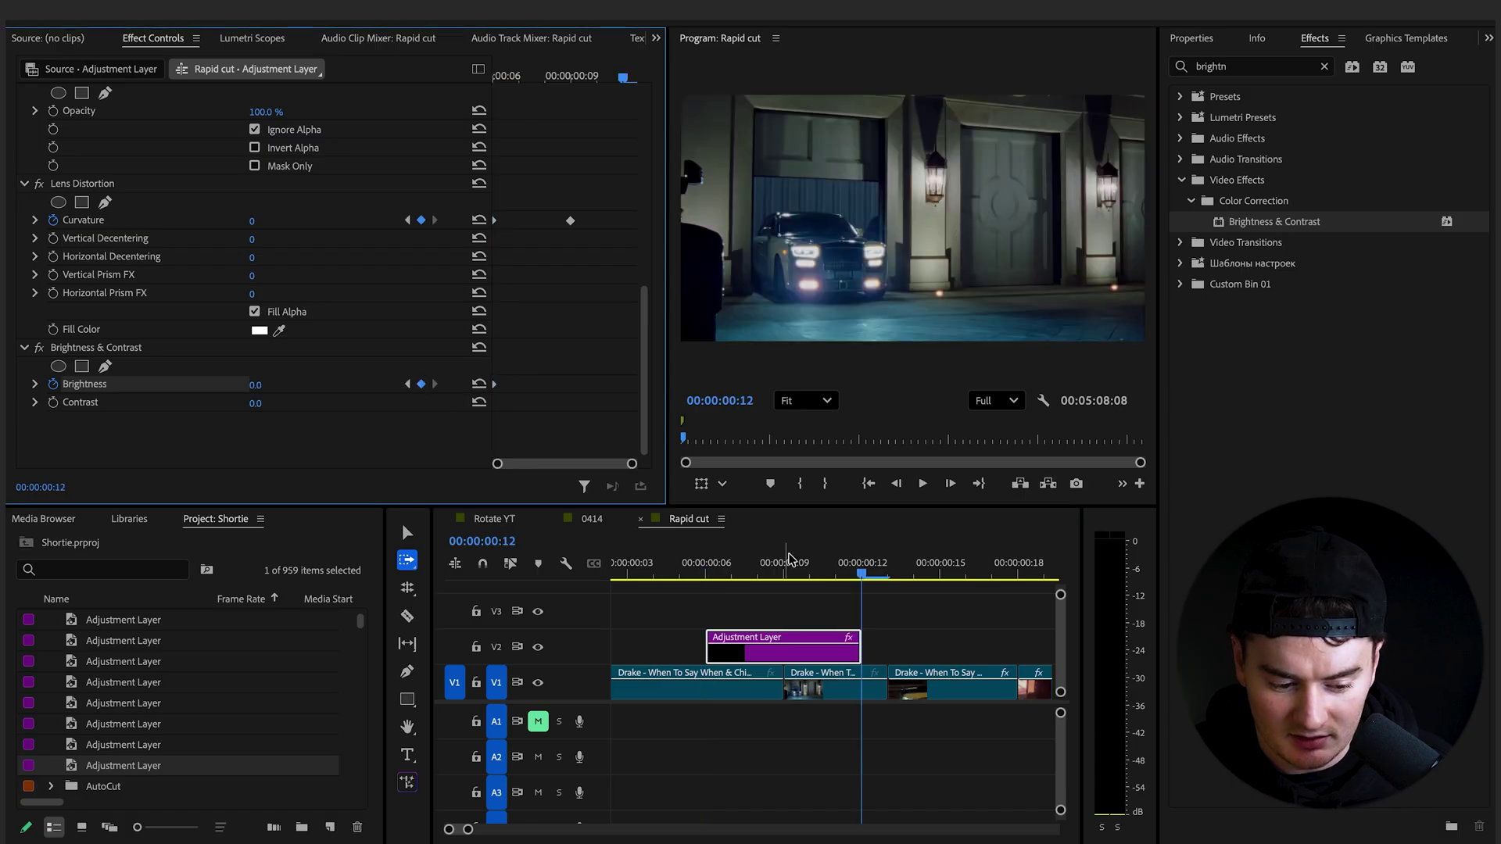
Set Brightness to 50 at frame 9, keyframe Contrast, and preview the flash
click(787, 563)
click(255, 385)
text(50)
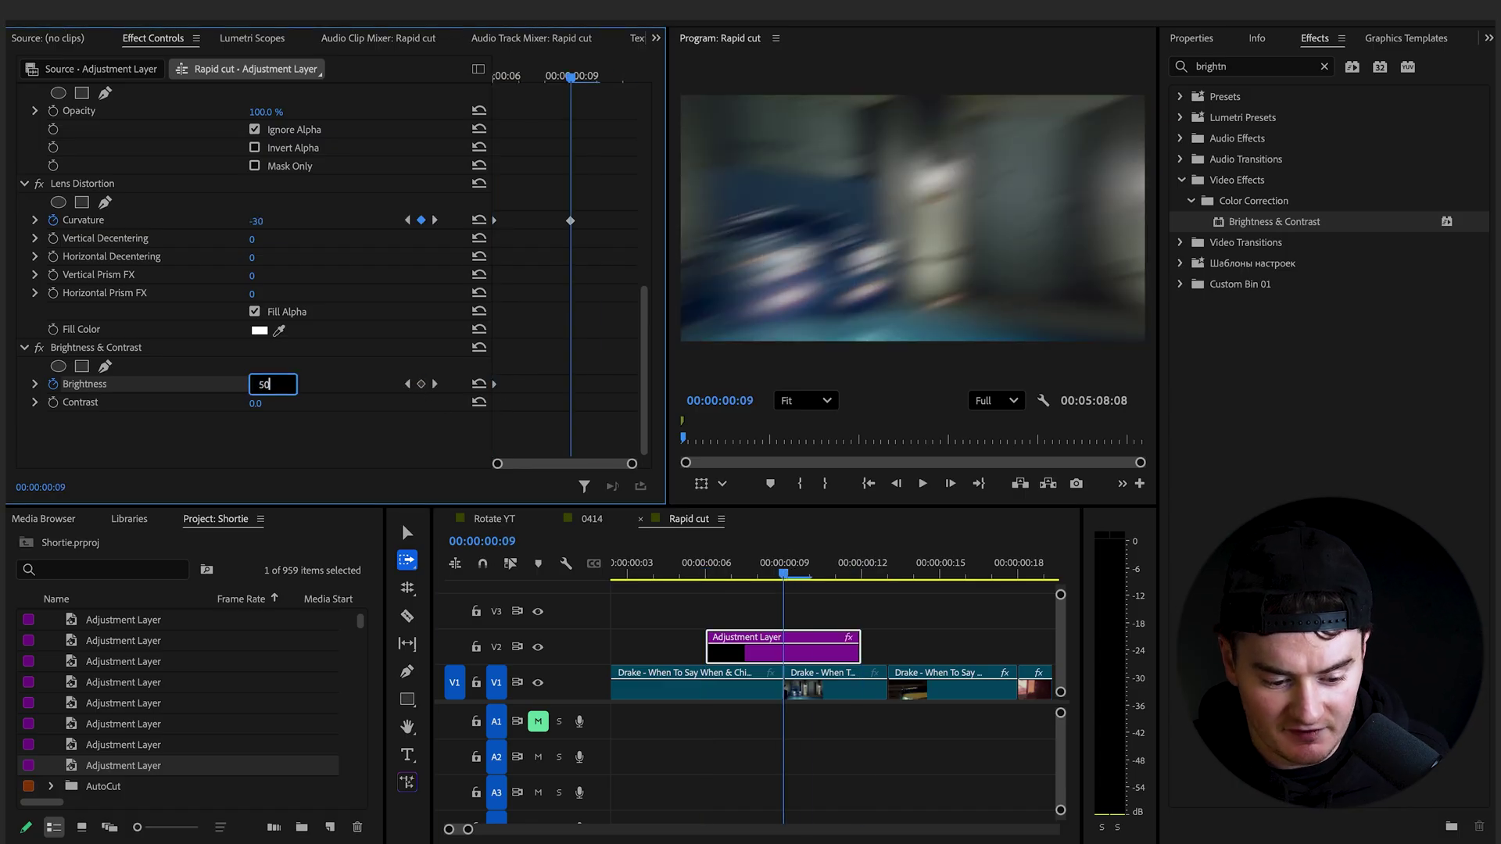
key(Return)
drag(570, 75, 448, 67)
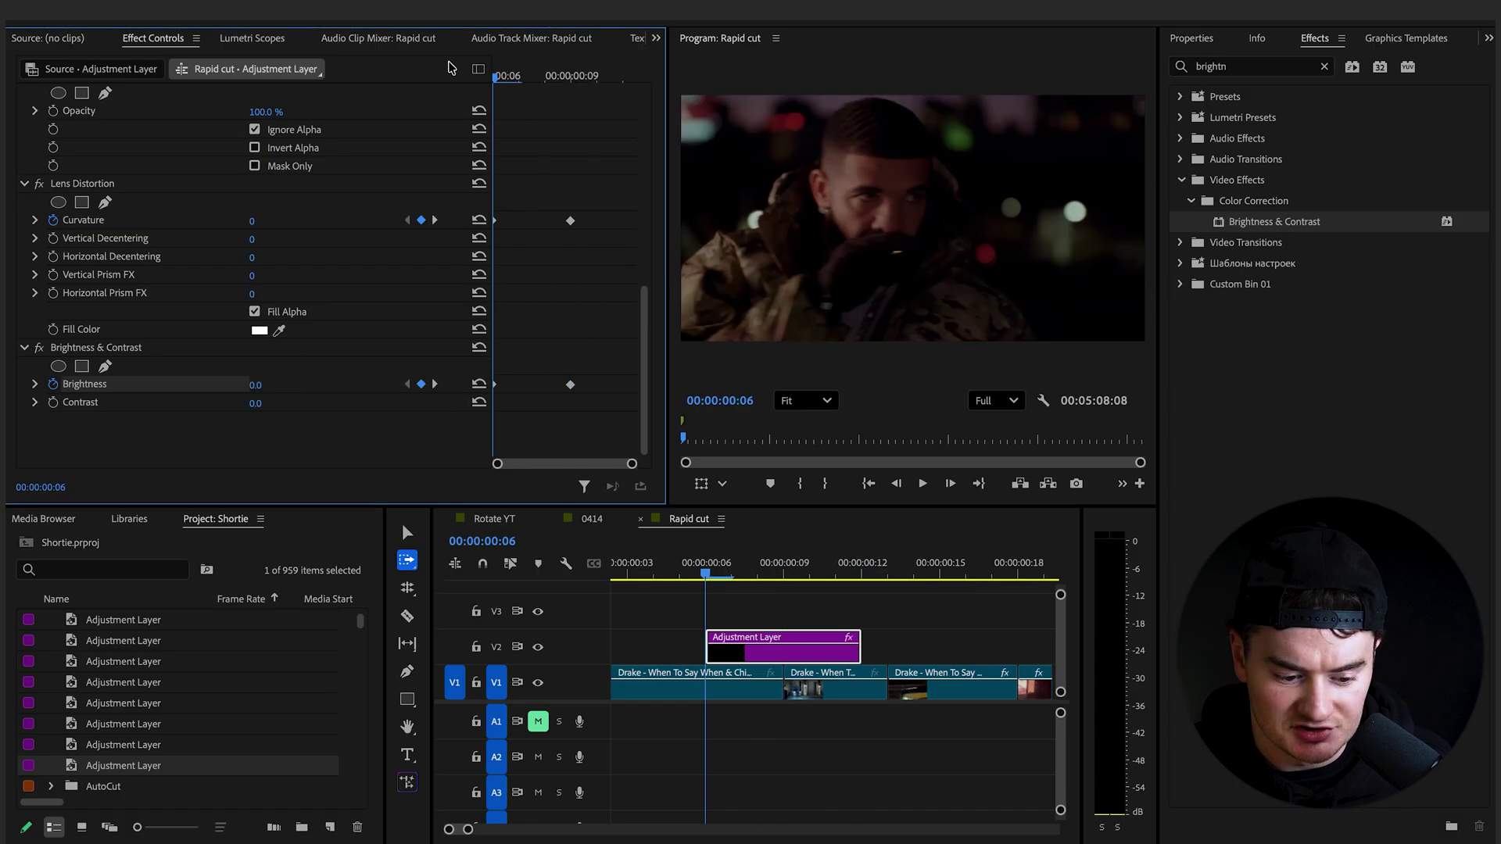
click(53, 404)
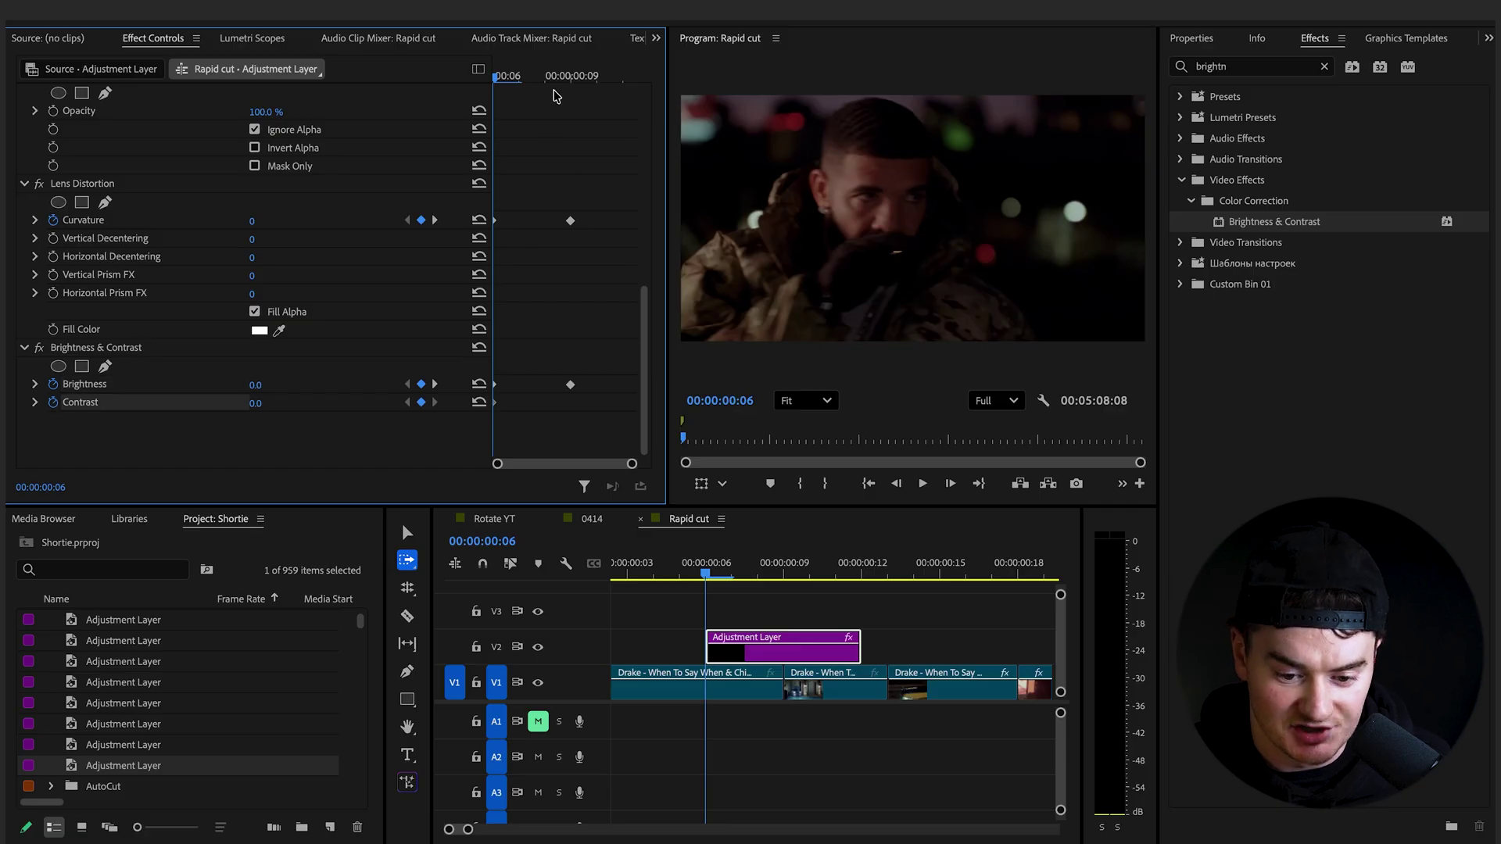
click(570, 75)
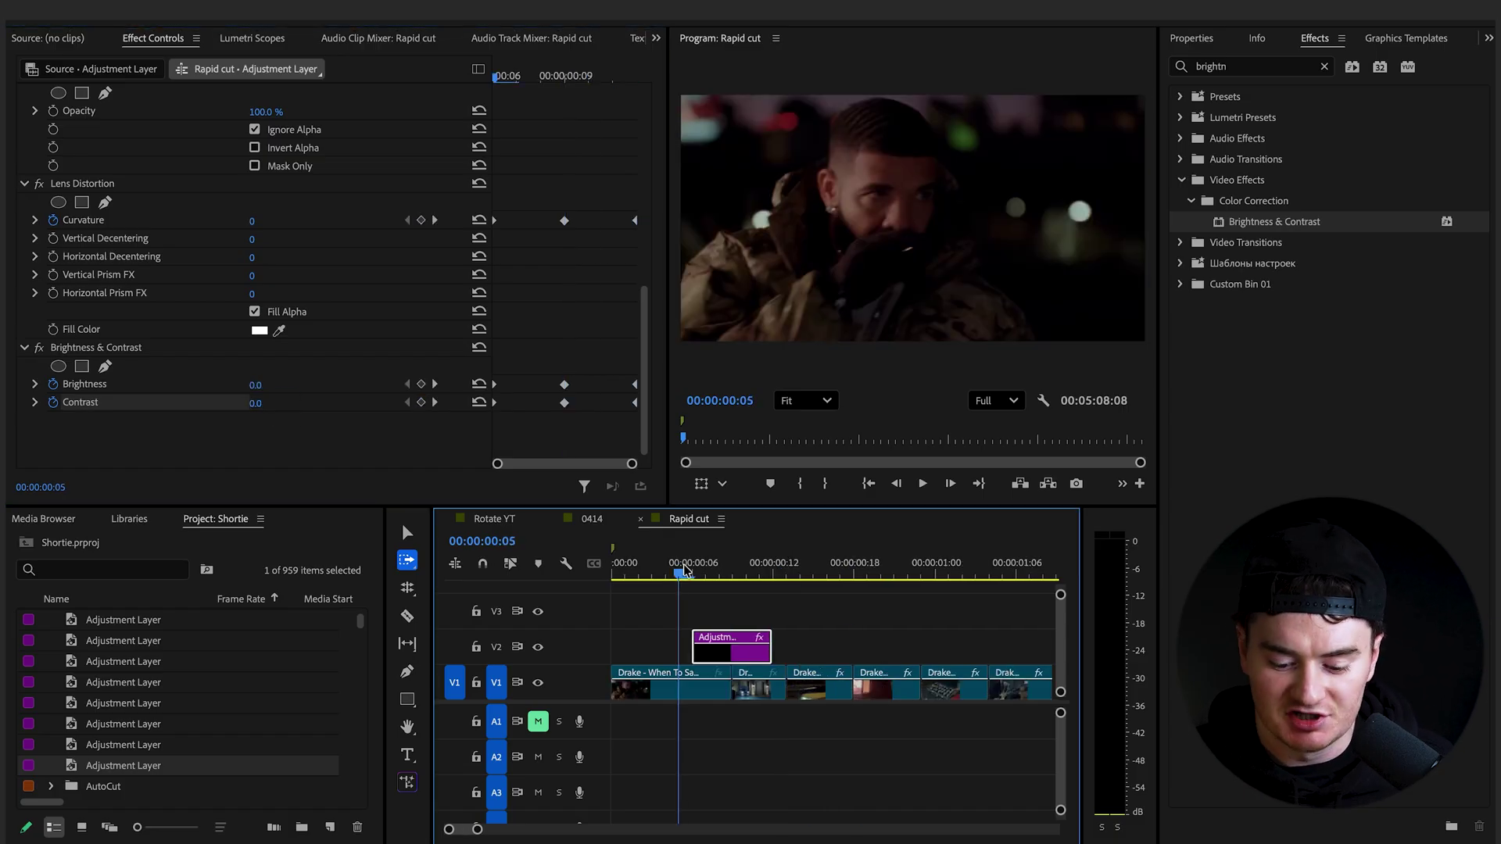
key(space)
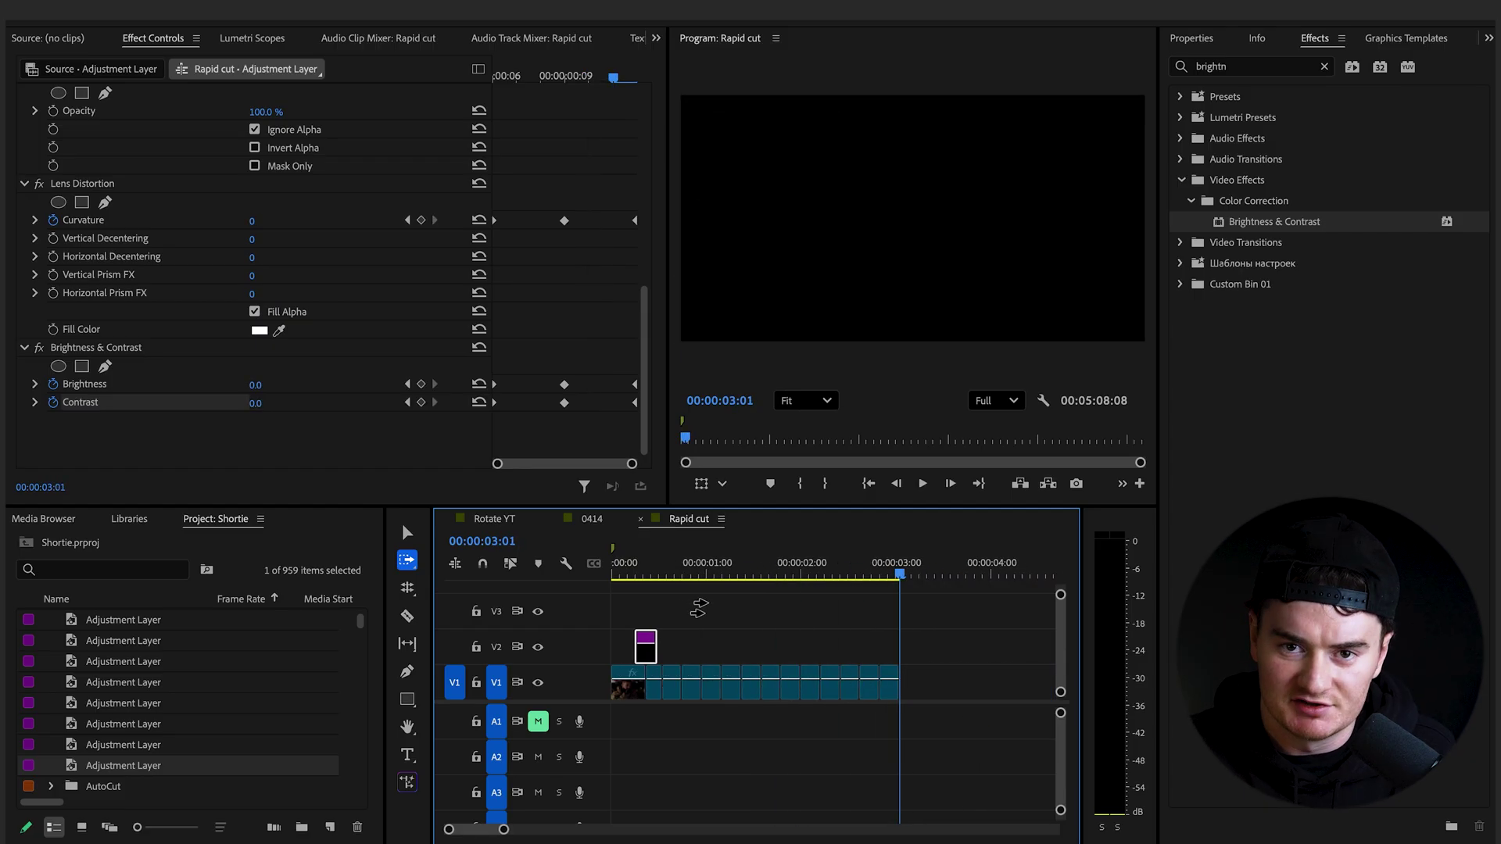
Duplicate the keyframed adjustment layer onto V3 and shift the copy right toward the next cut
key(v)
key(space)
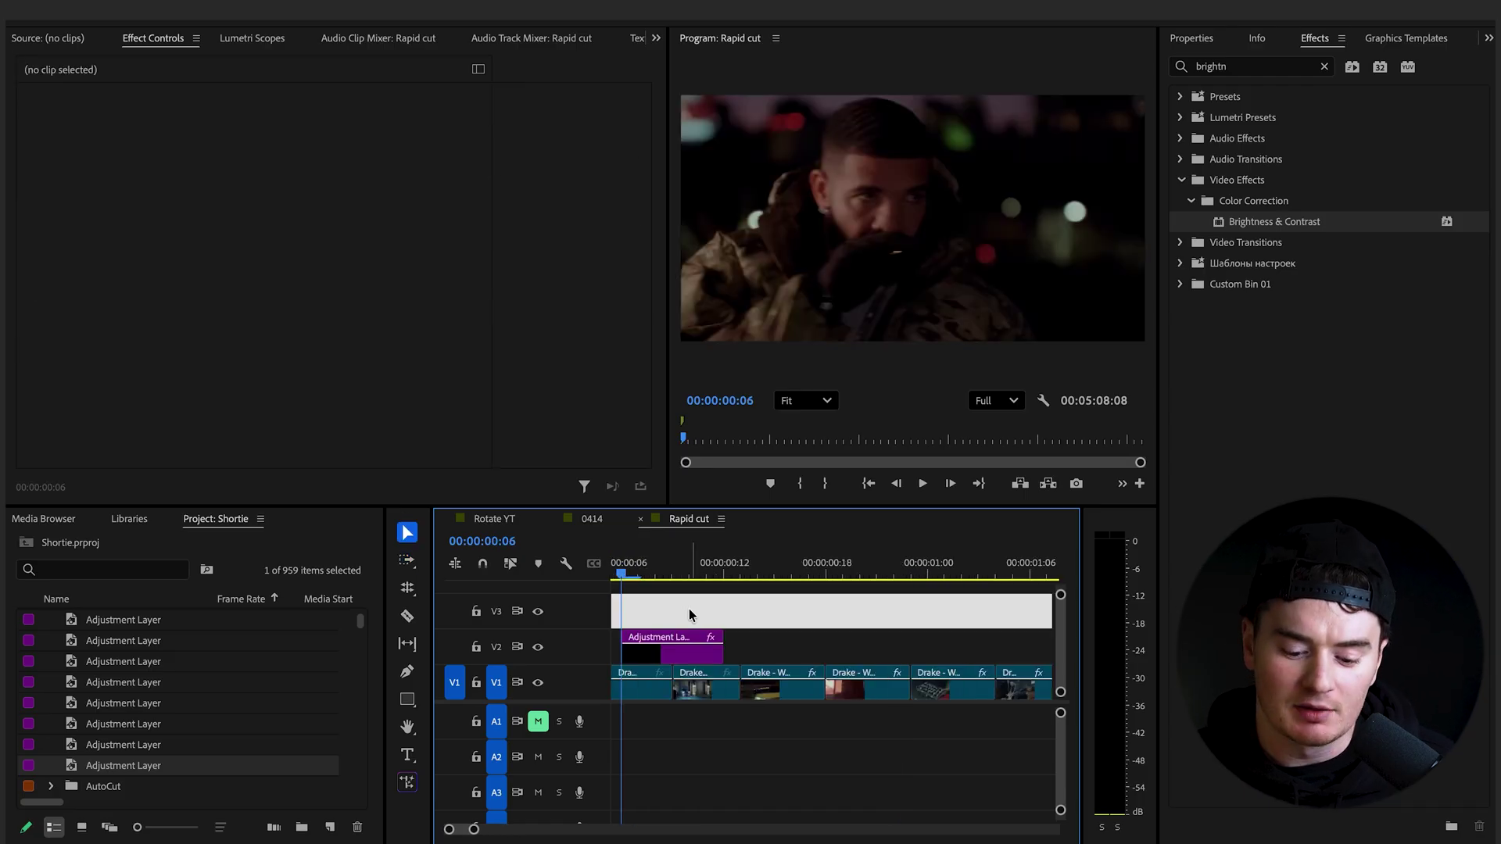
click(676, 637)
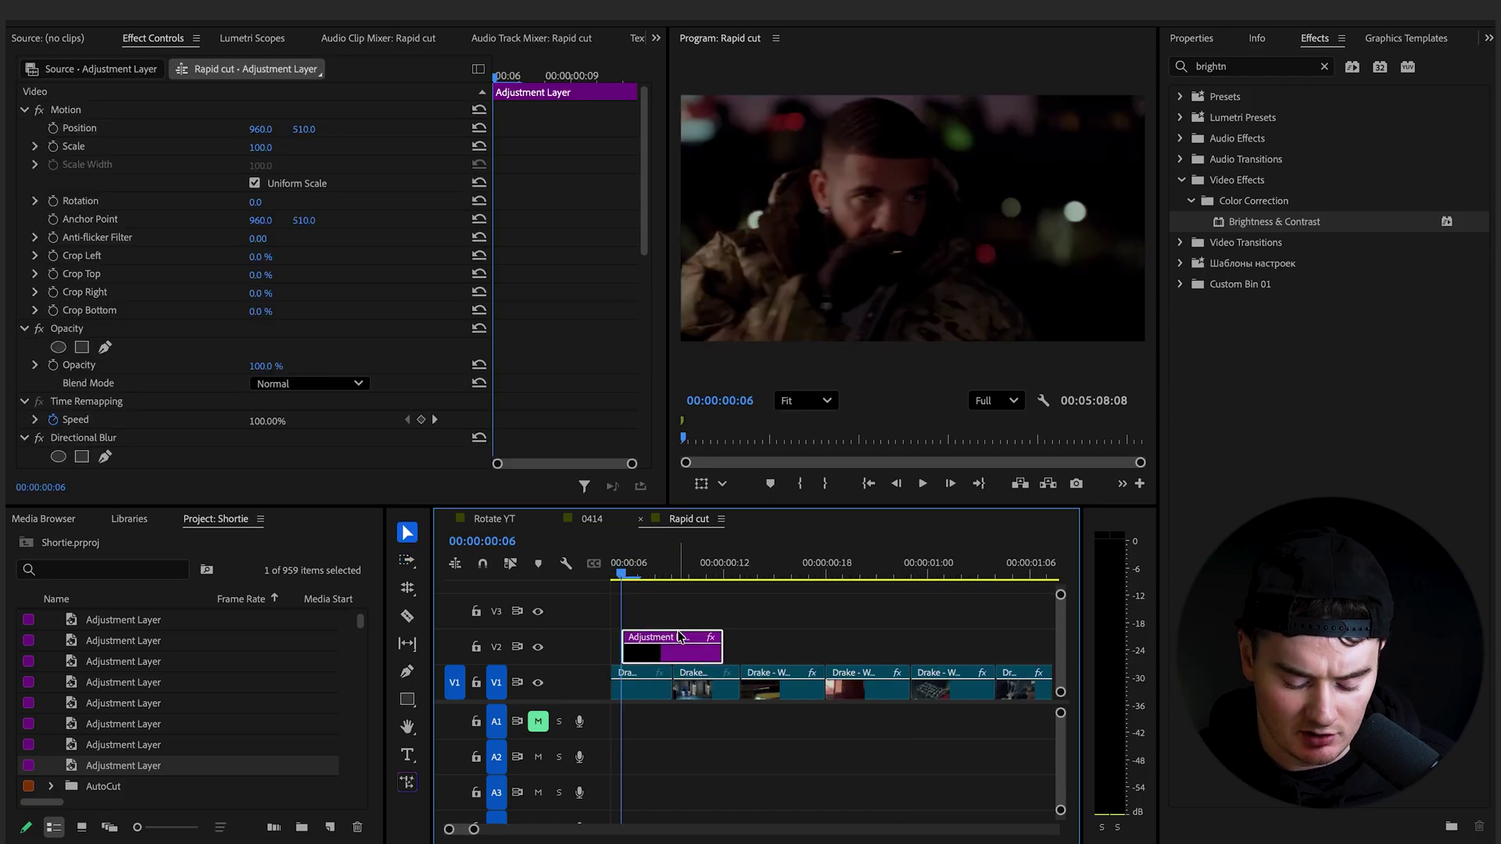
alt+drag(677, 637, 677, 627)
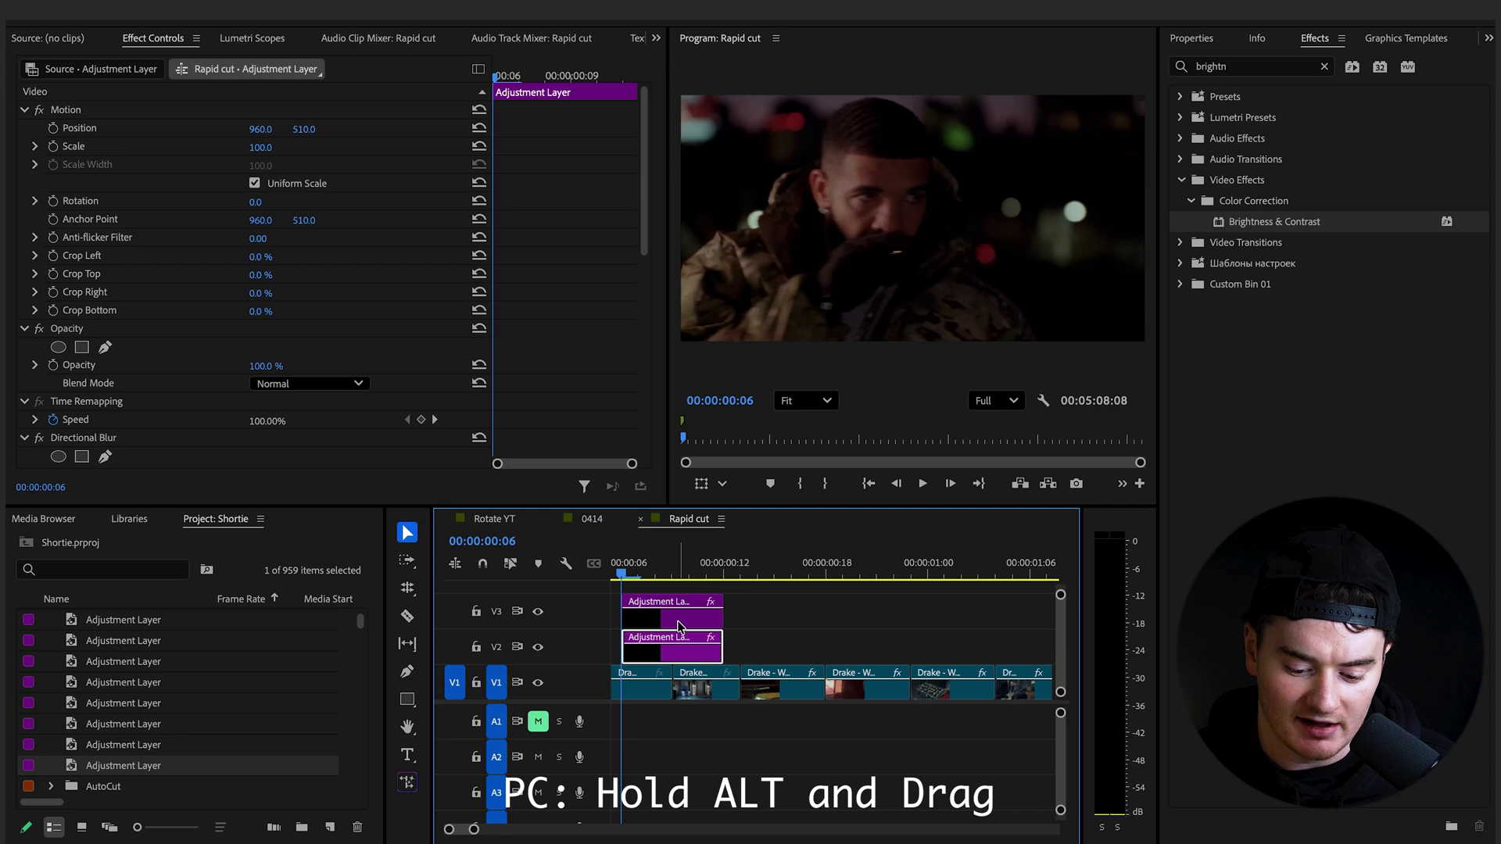
drag(661, 625, 739, 625)
key(=)
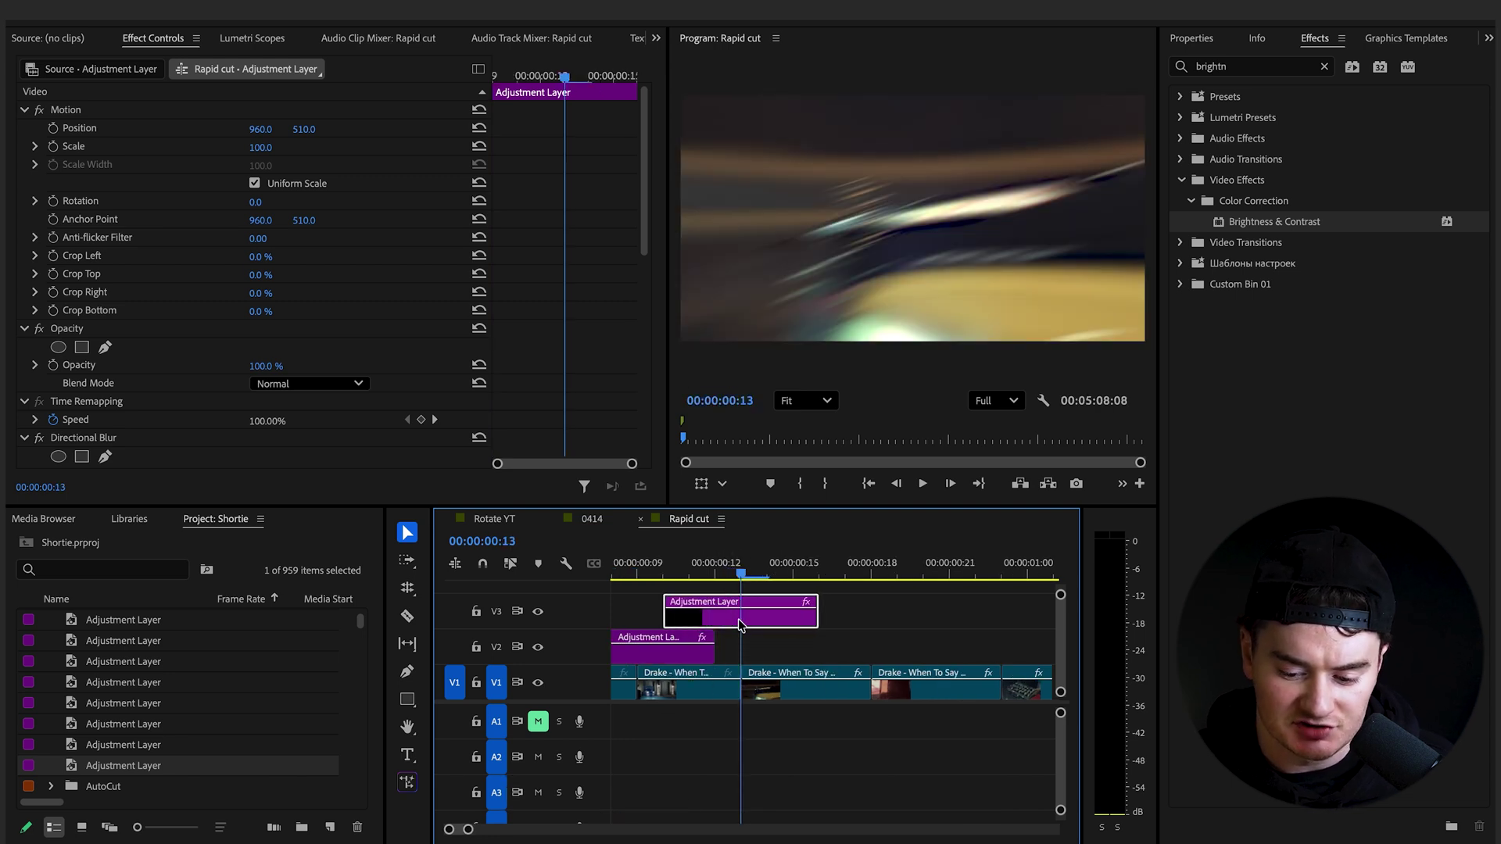
Step frame by frame around frame 13 to locate the cut, then select the V3 copy
click(724, 694)
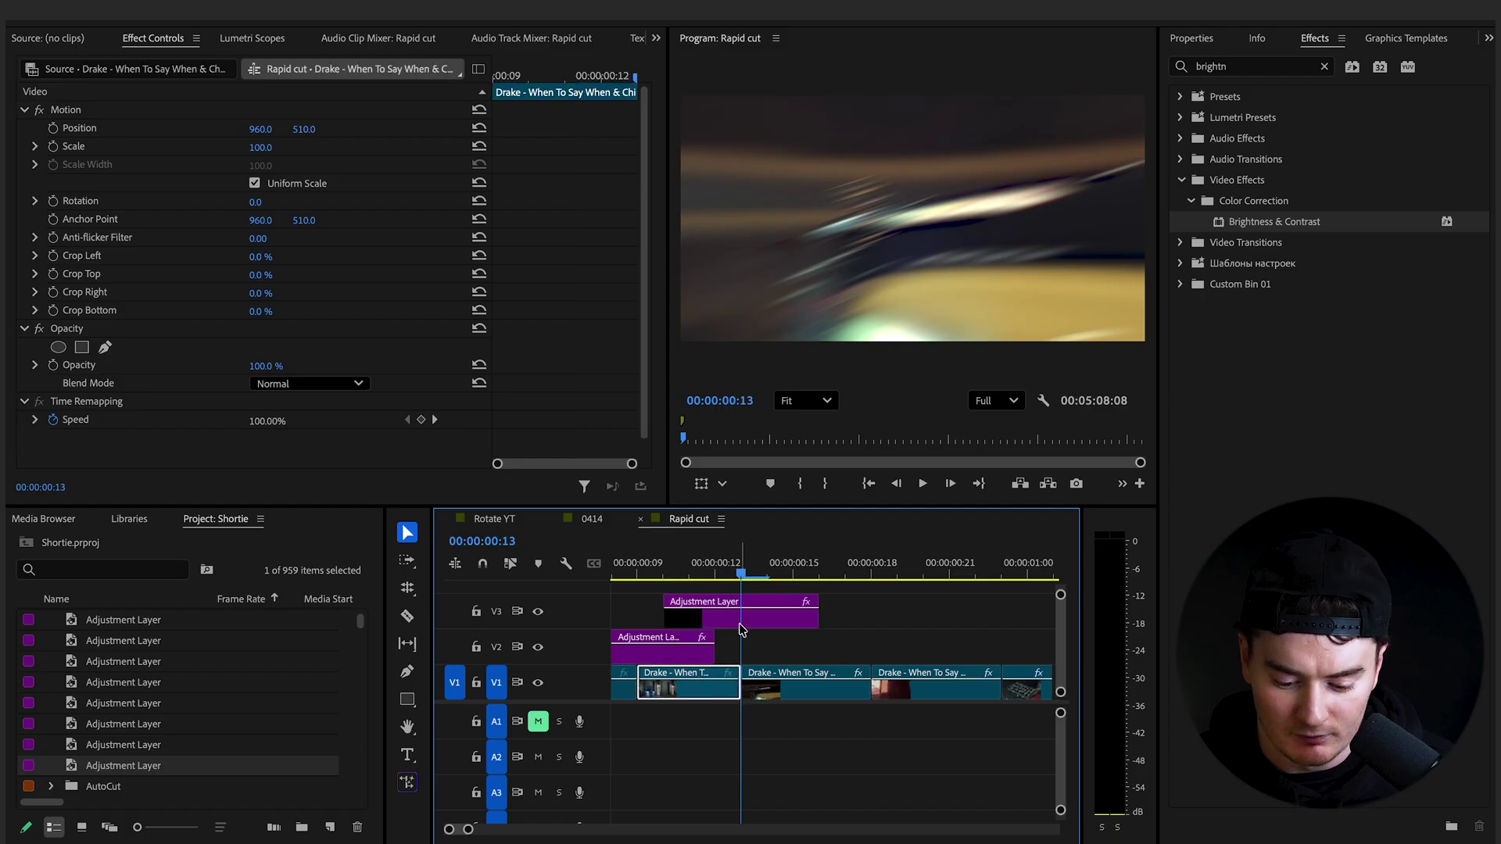
key(Right)
key(Right)
key(Right)
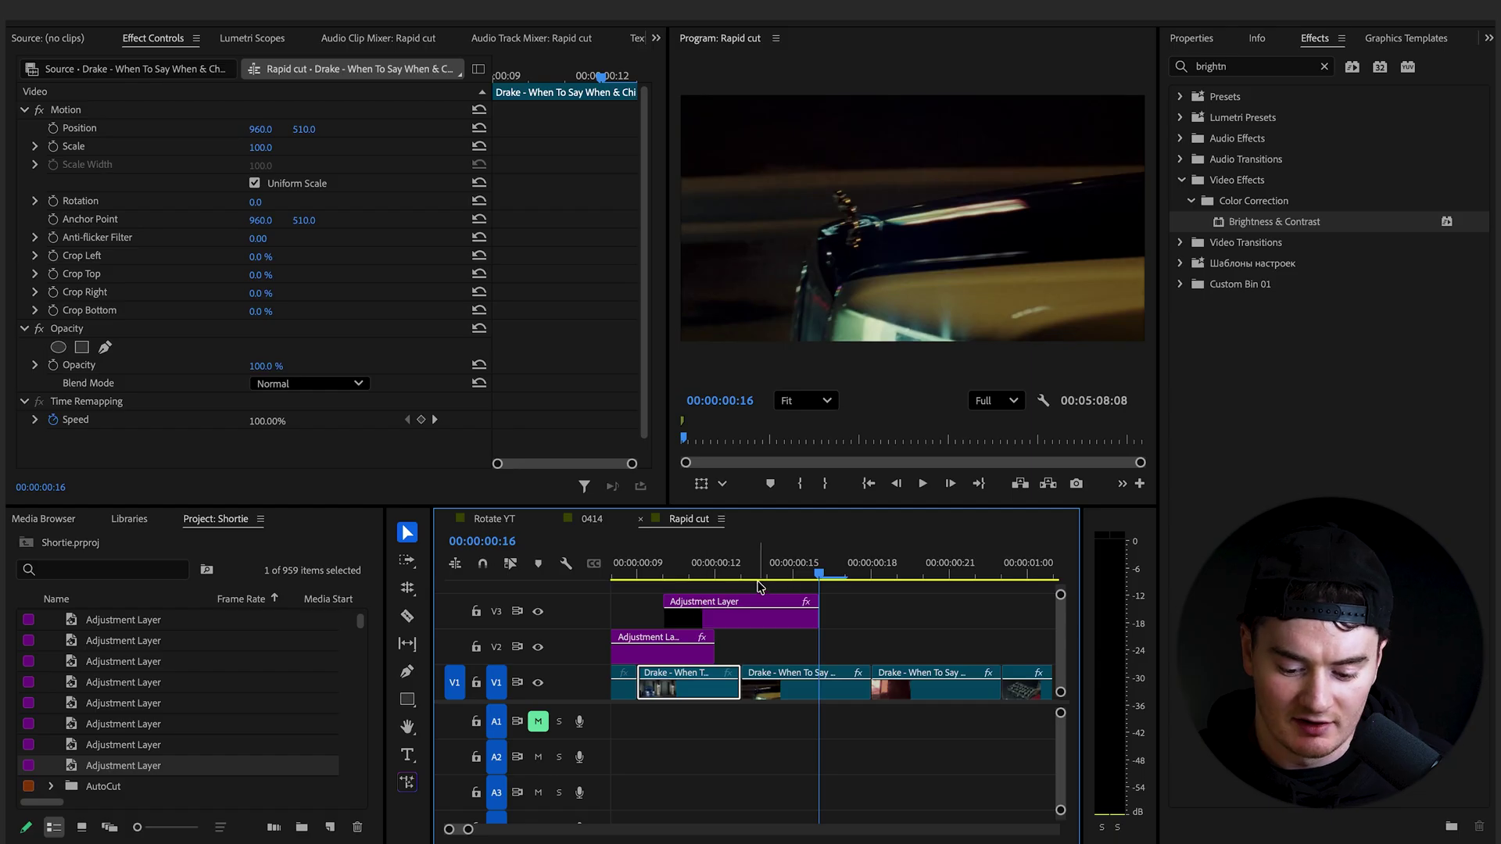
click(741, 572)
key(Right)
key(Right)
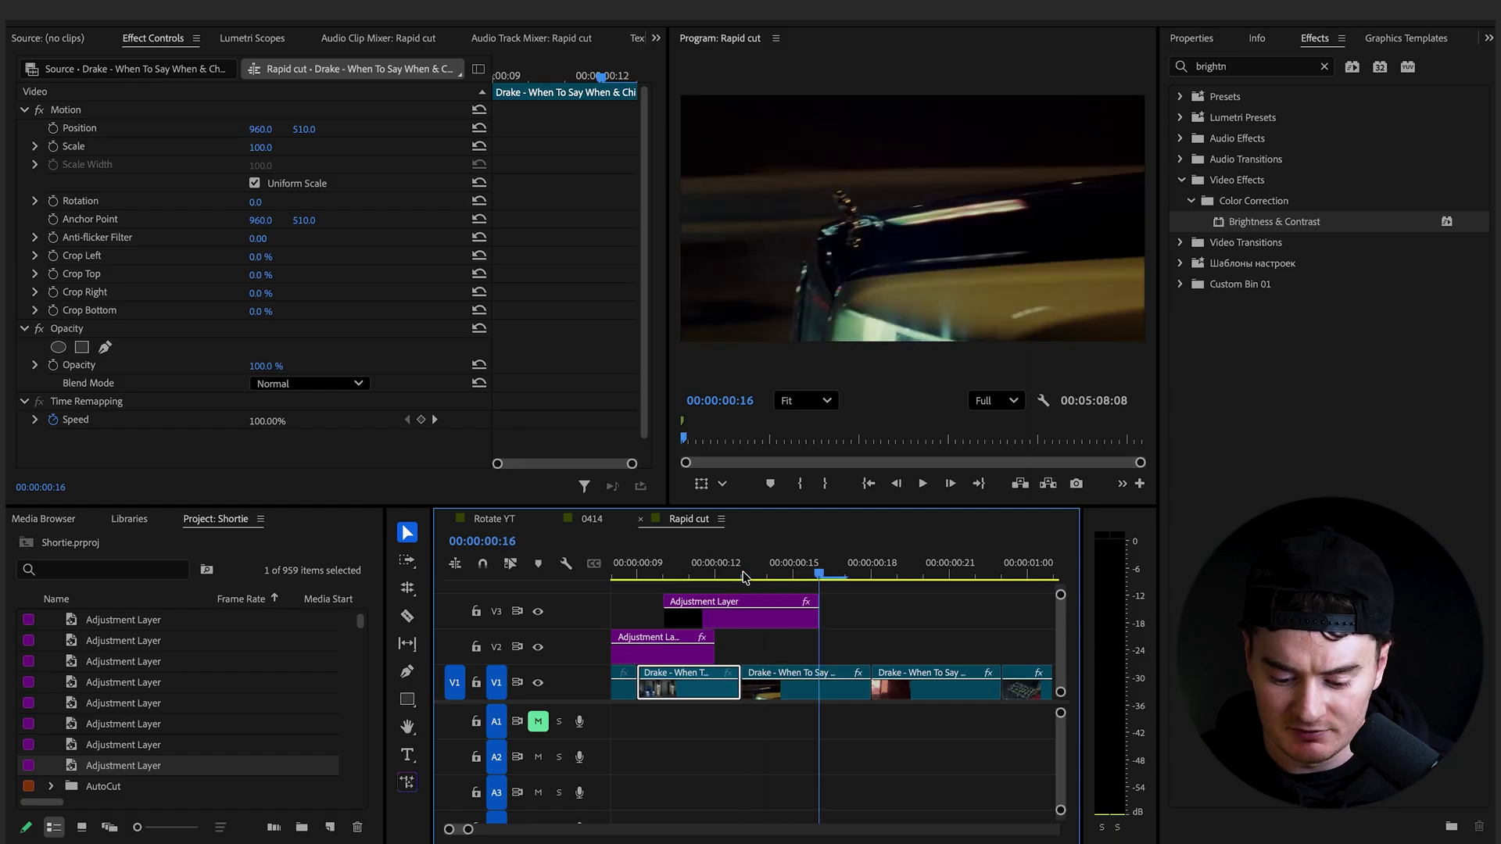
key(Left)
key(Left)
key(Left)
key(Left)
key(Right)
key(Left)
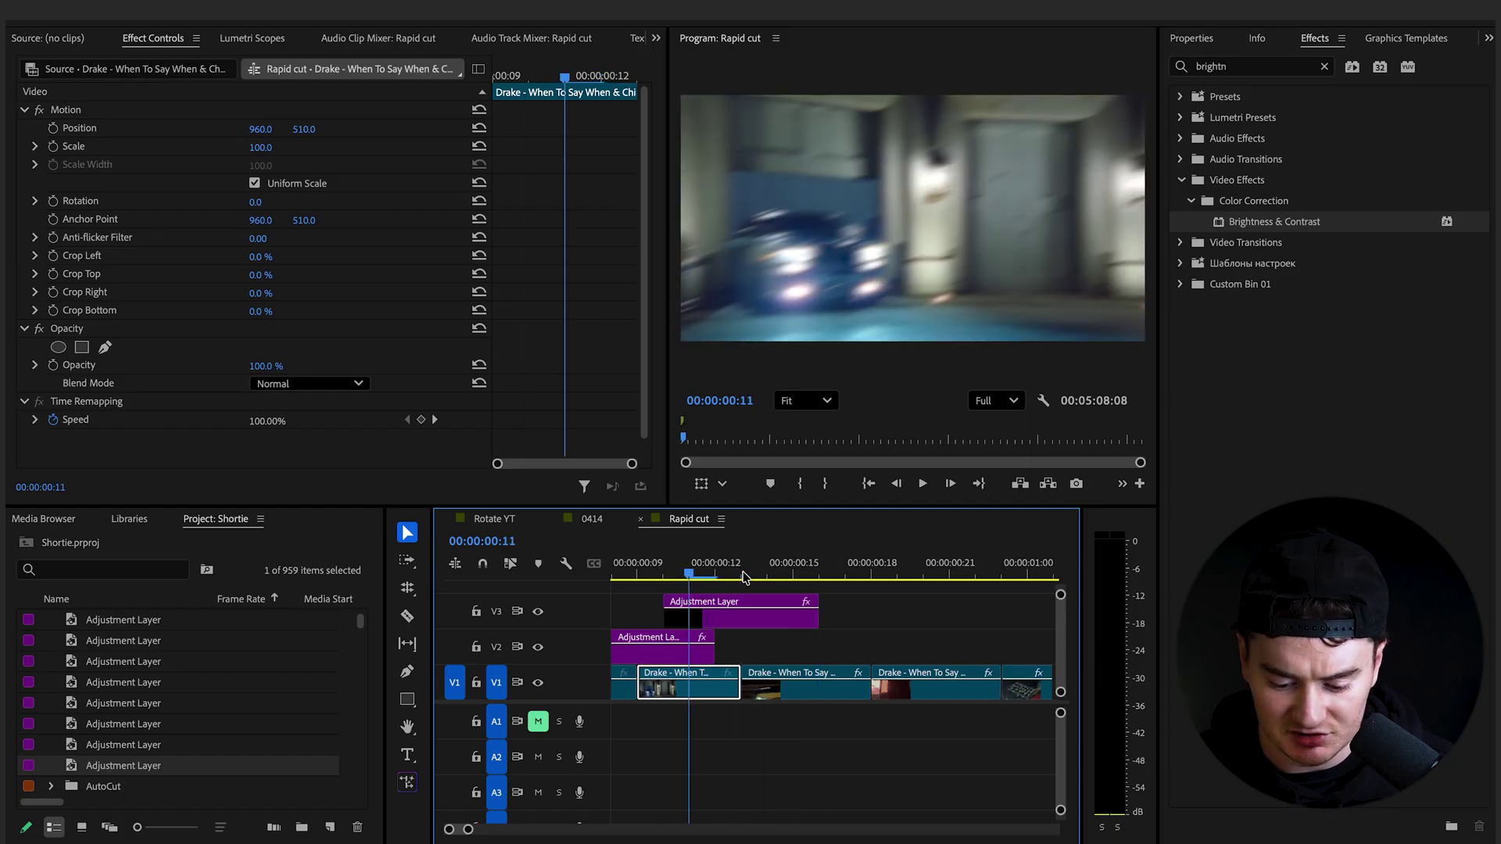
click(743, 627)
scroll(742, 627, down, 2)
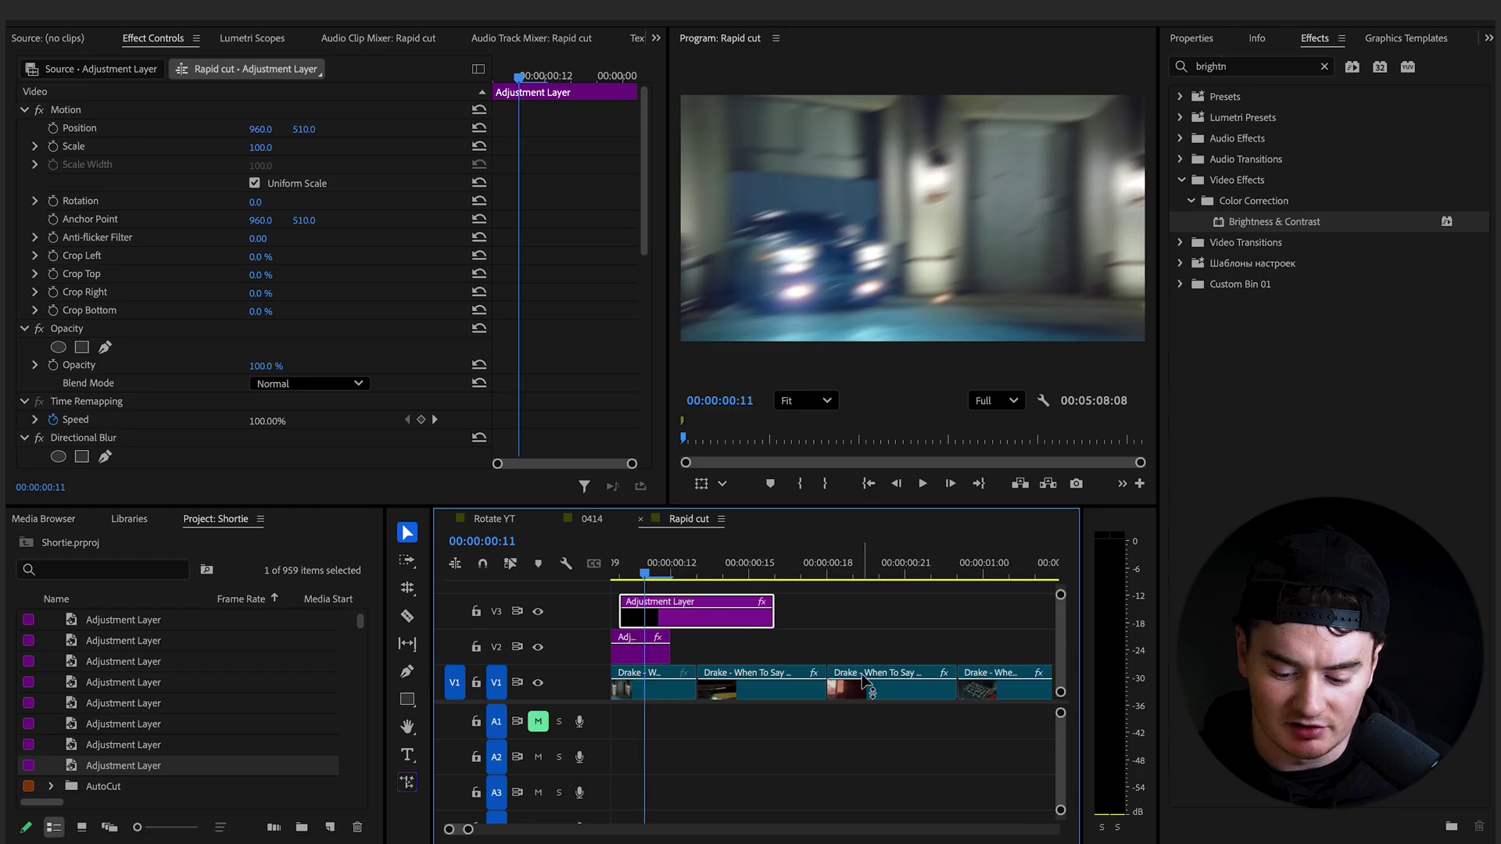
Copy the adjustment layer onto V2 at a later cut and preview the effects
drag(701, 625, 836, 651)
click(830, 569)
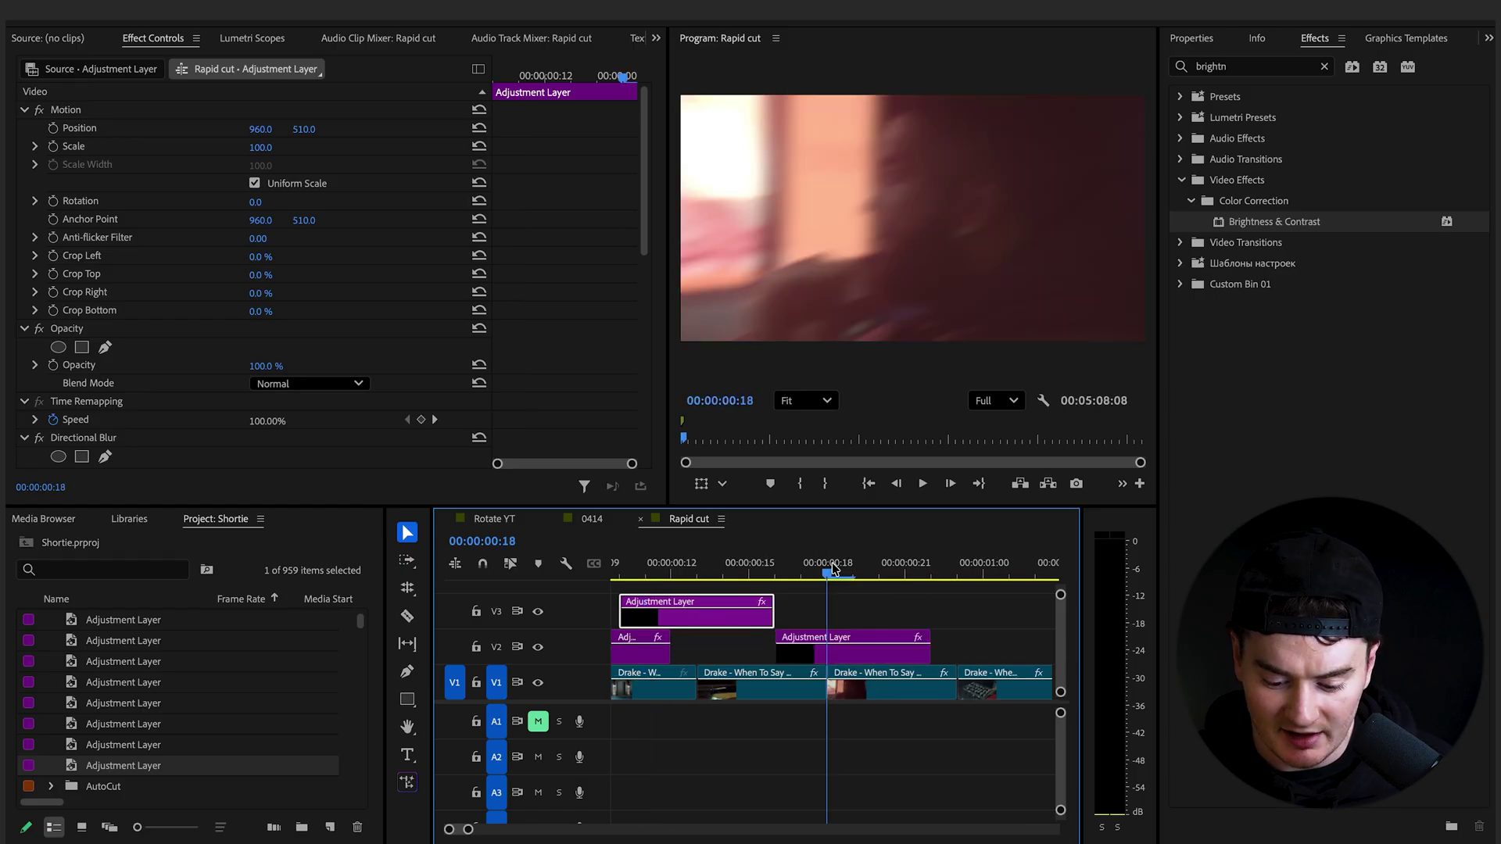
click(828, 640)
key(minus)
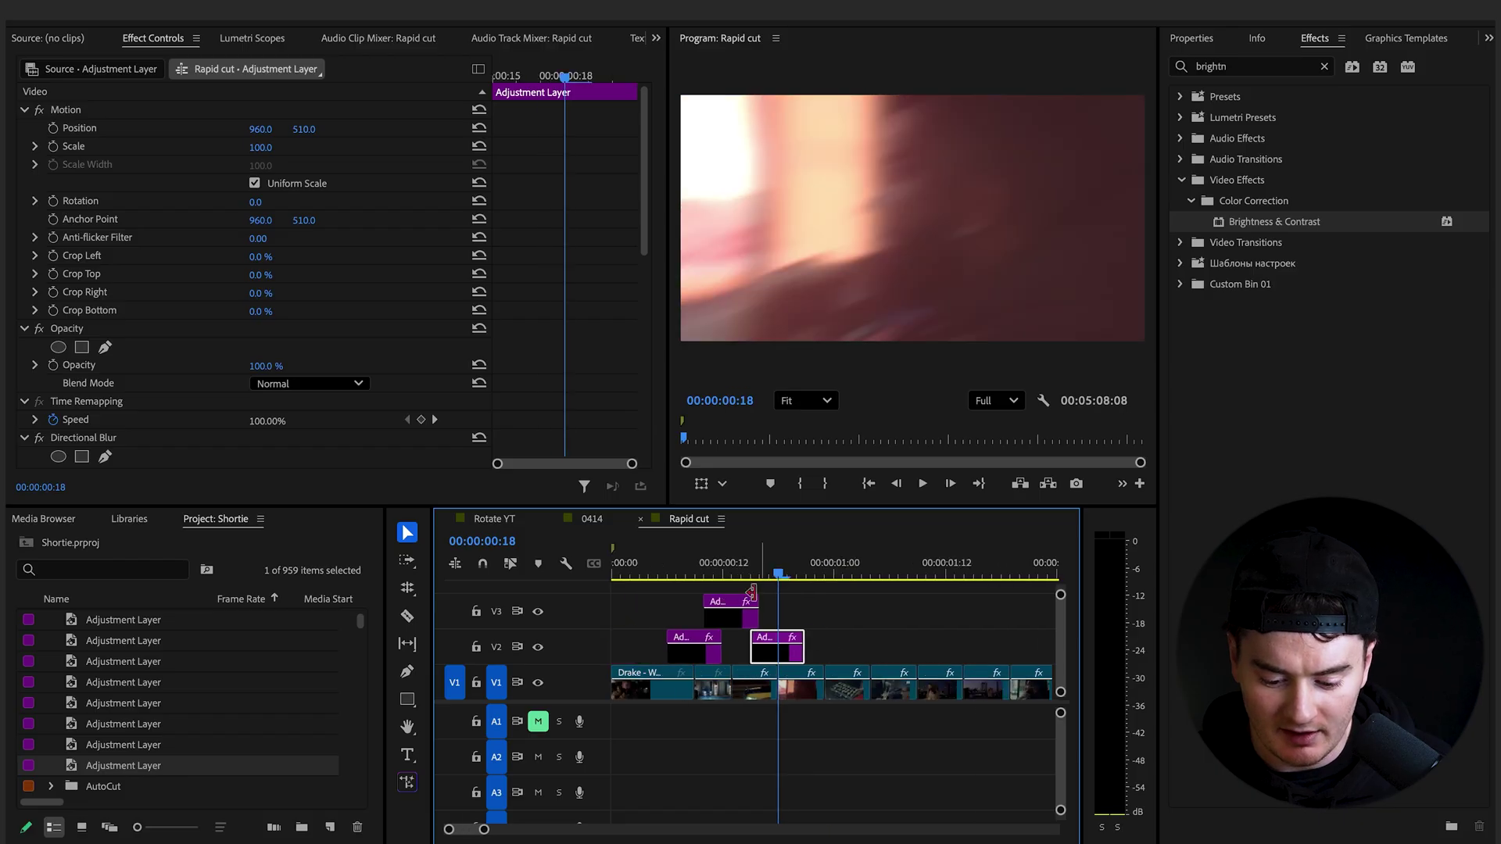
click(684, 572)
key(space)
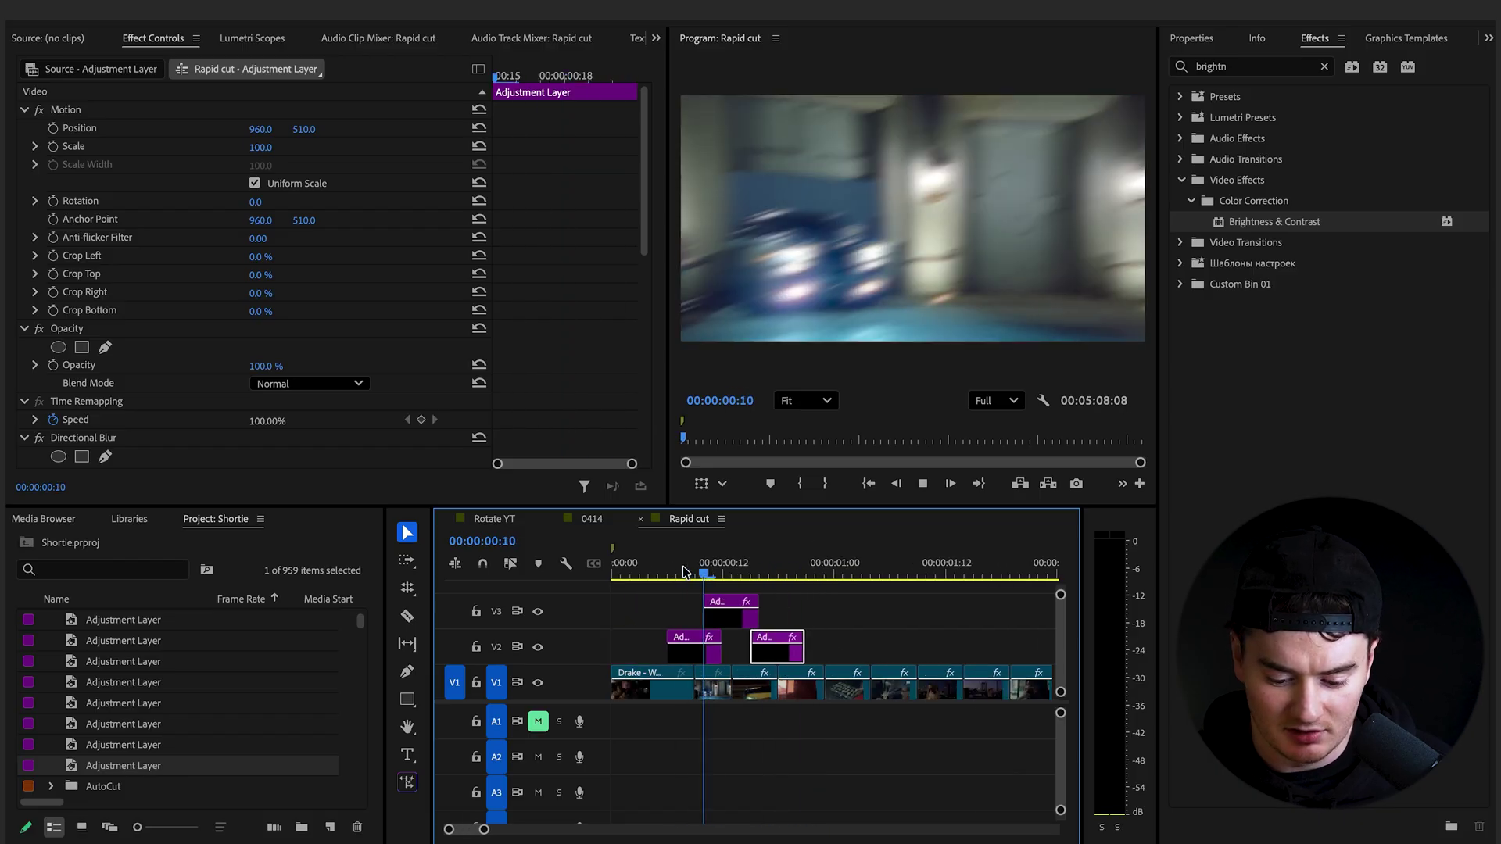
key(space)
key(equal)
Copy the V3 adjustment layer to the following cuts on V2, aligned near frame 23
drag(707, 603, 781, 604)
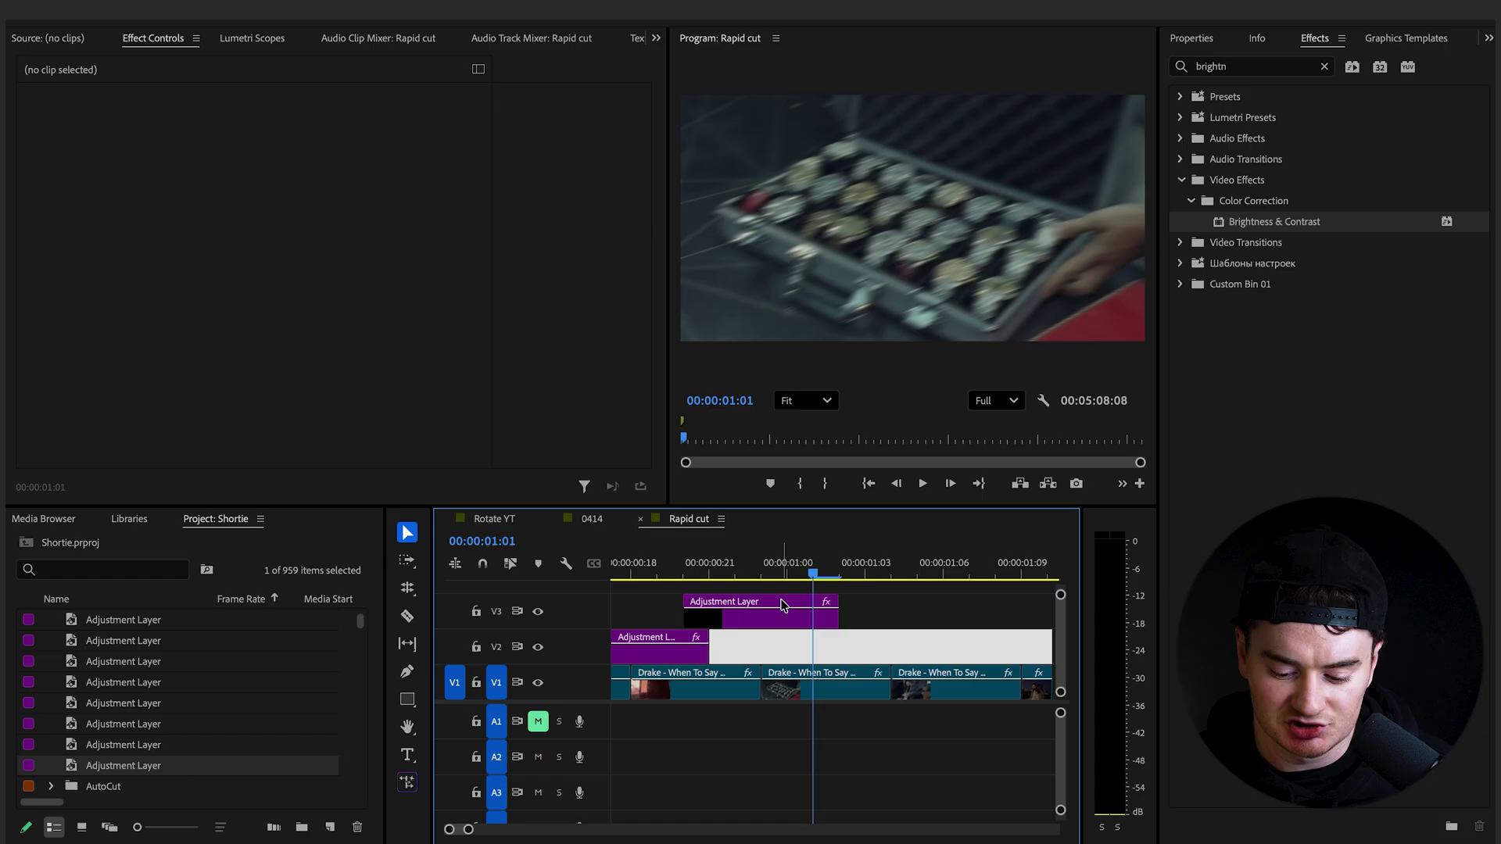
key(Left)
key(Left)
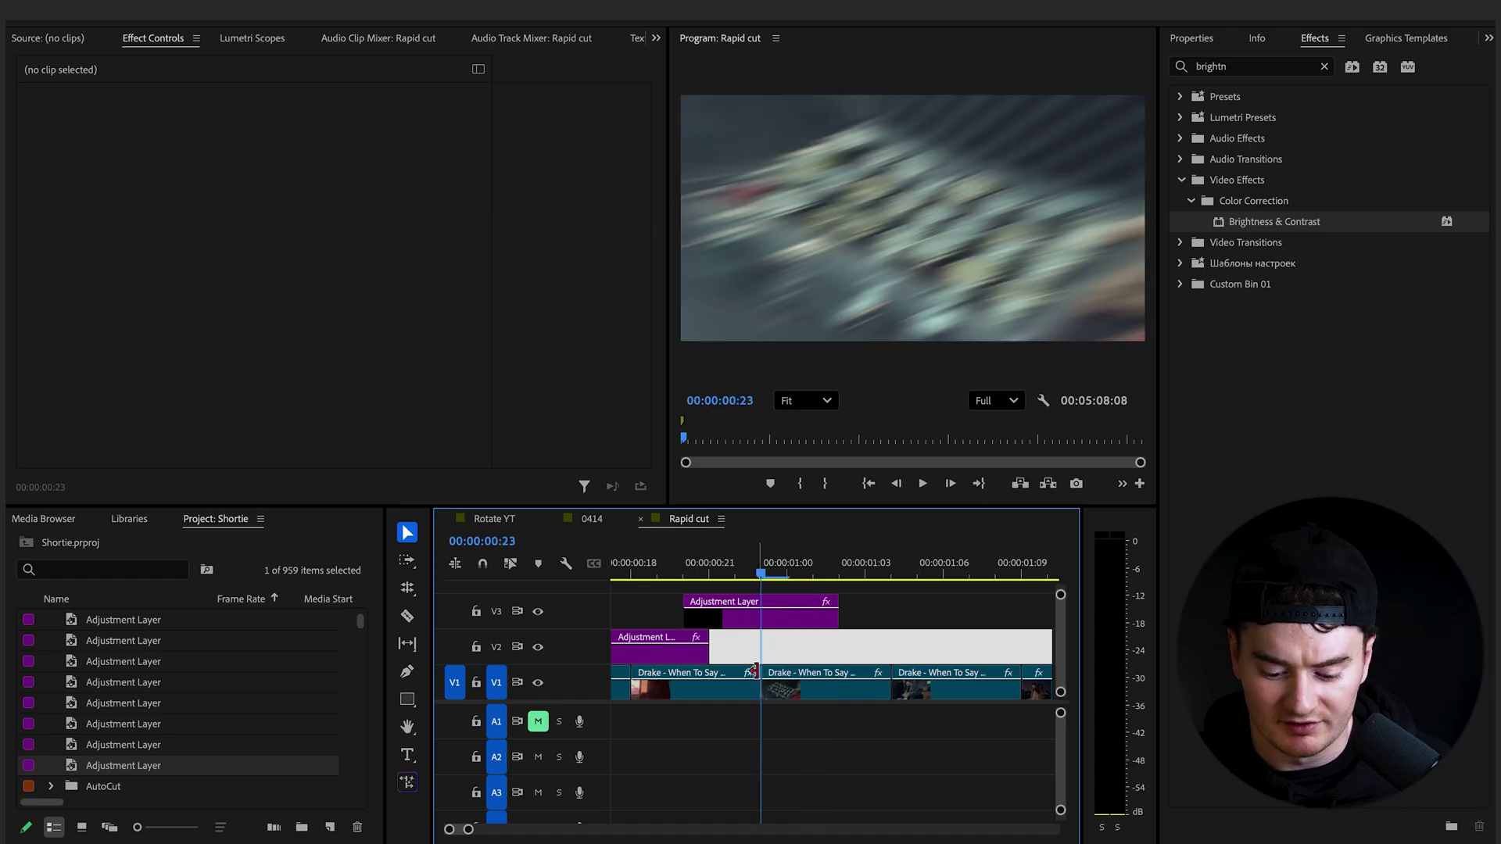
click(734, 629)
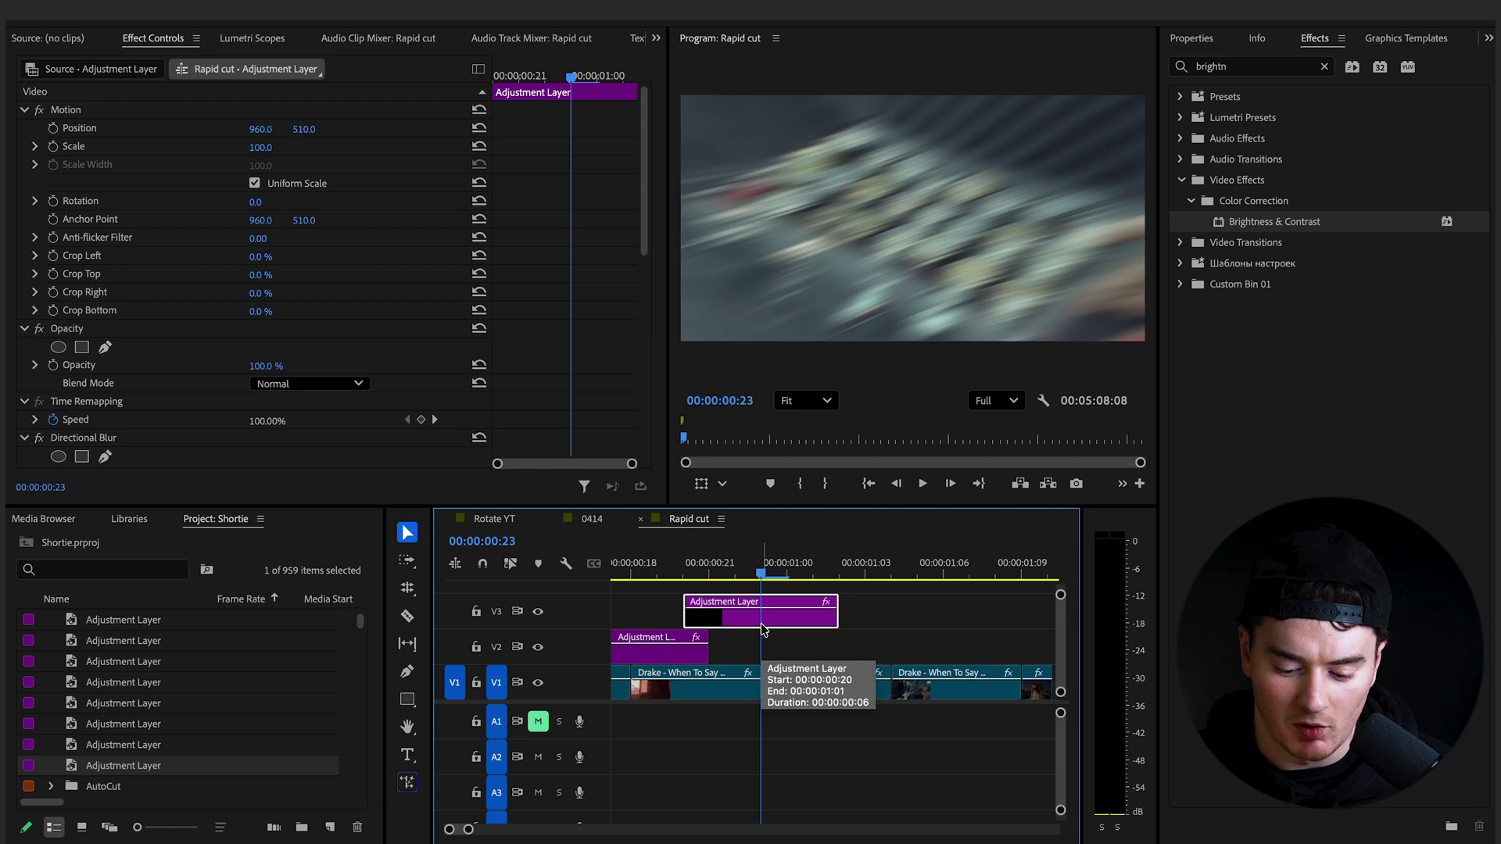
scroll(734, 629, down, 1)
drag(734, 629, 906, 618)
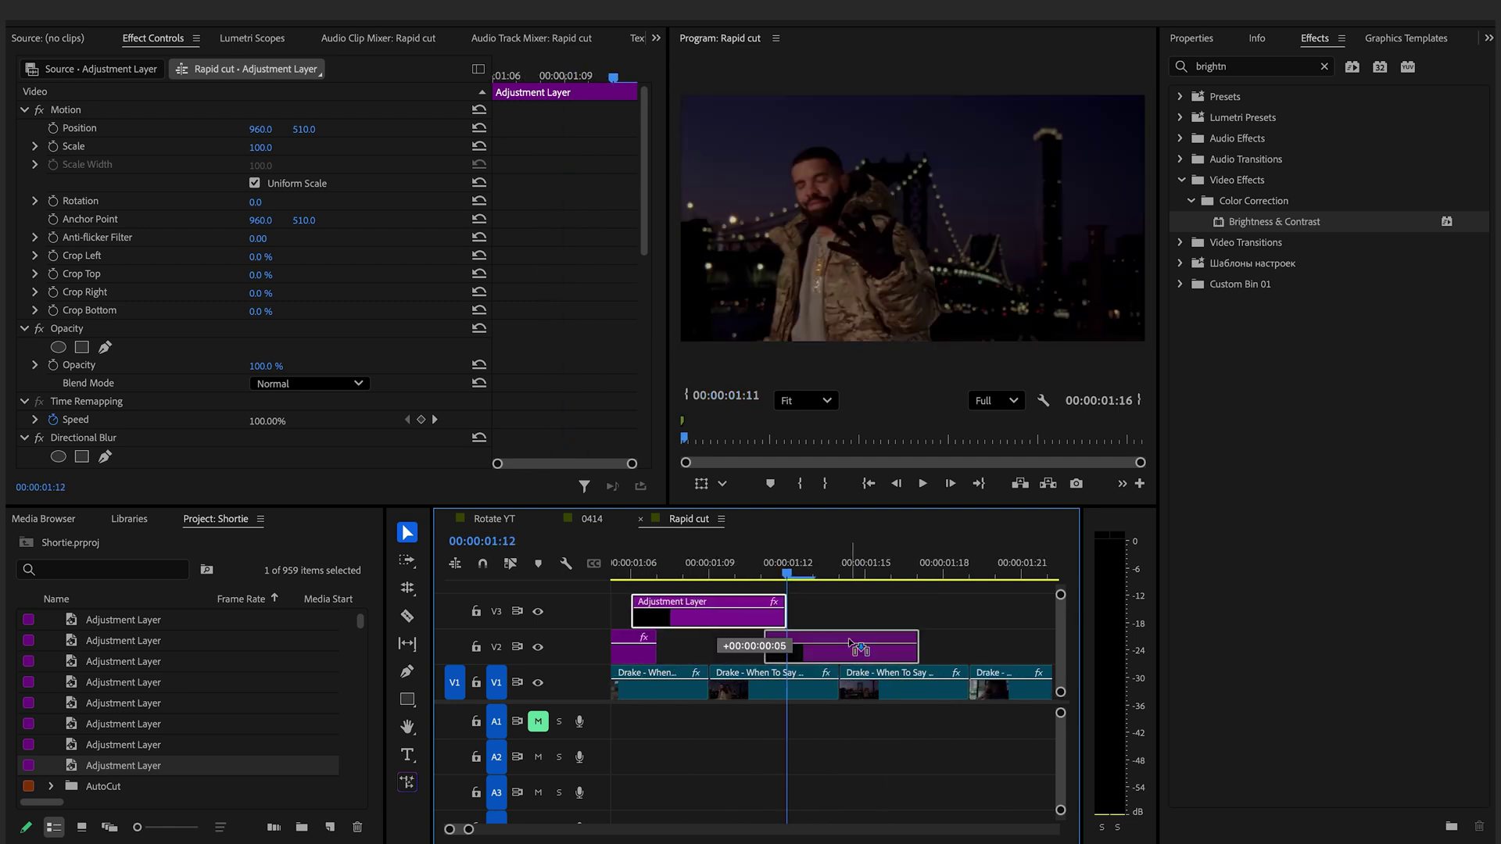
drag(906, 618, 912, 623)
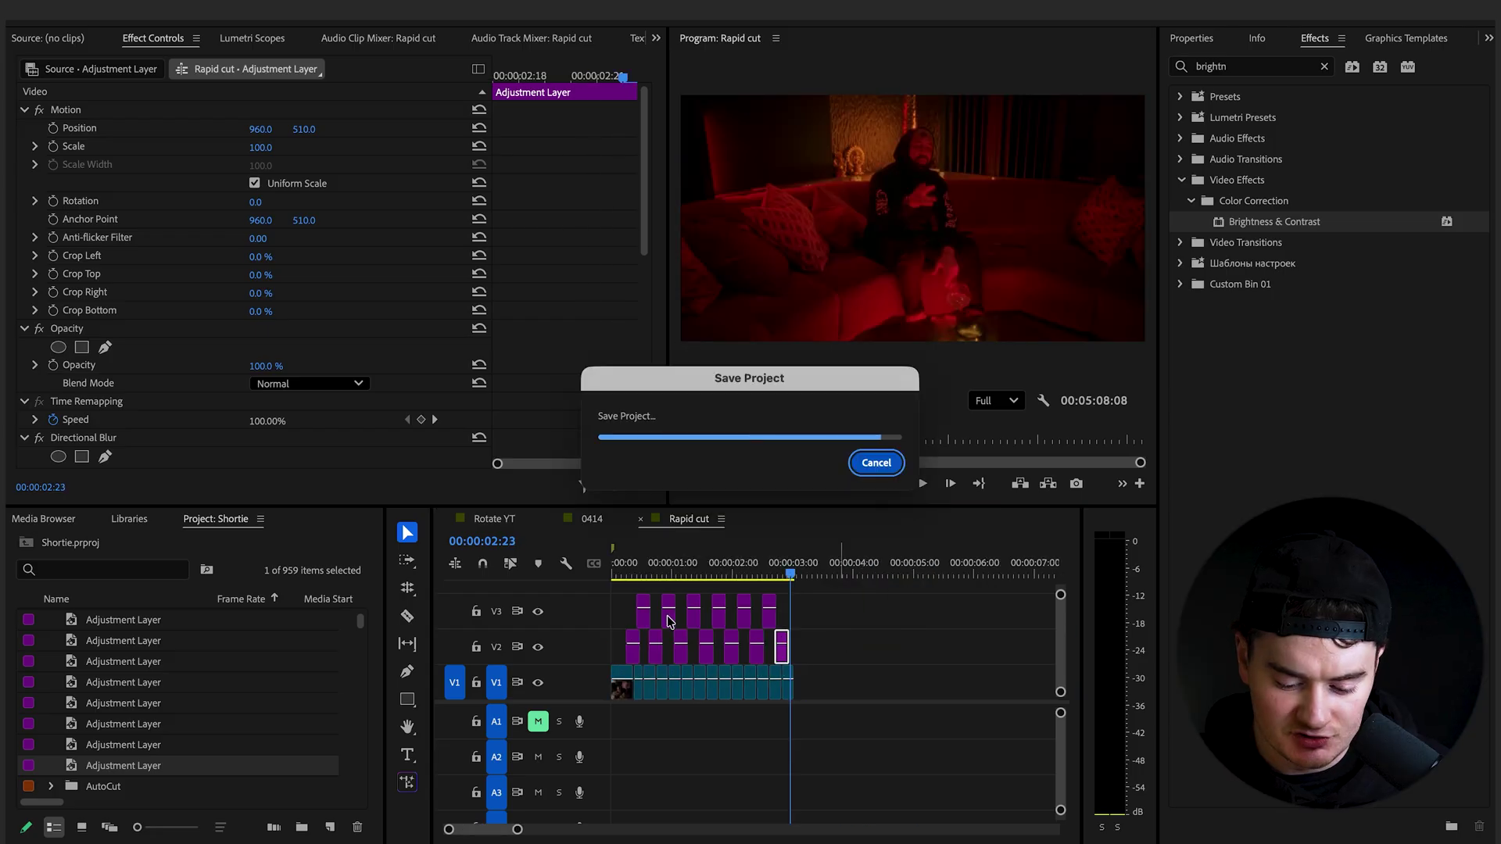
Save the project and rewind the playhead to the sequence start
key(=)
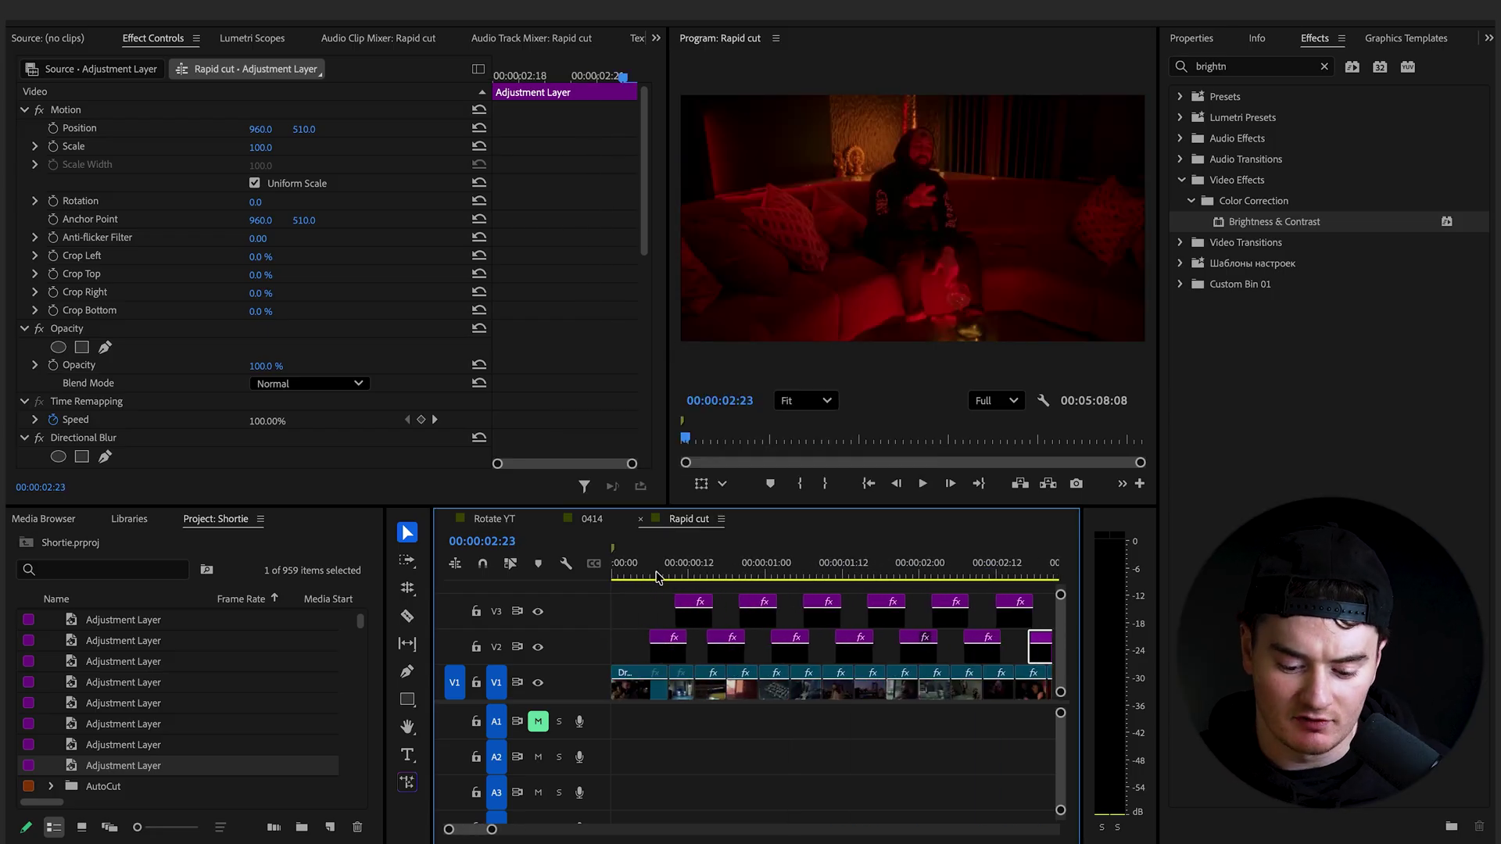
key(Home)
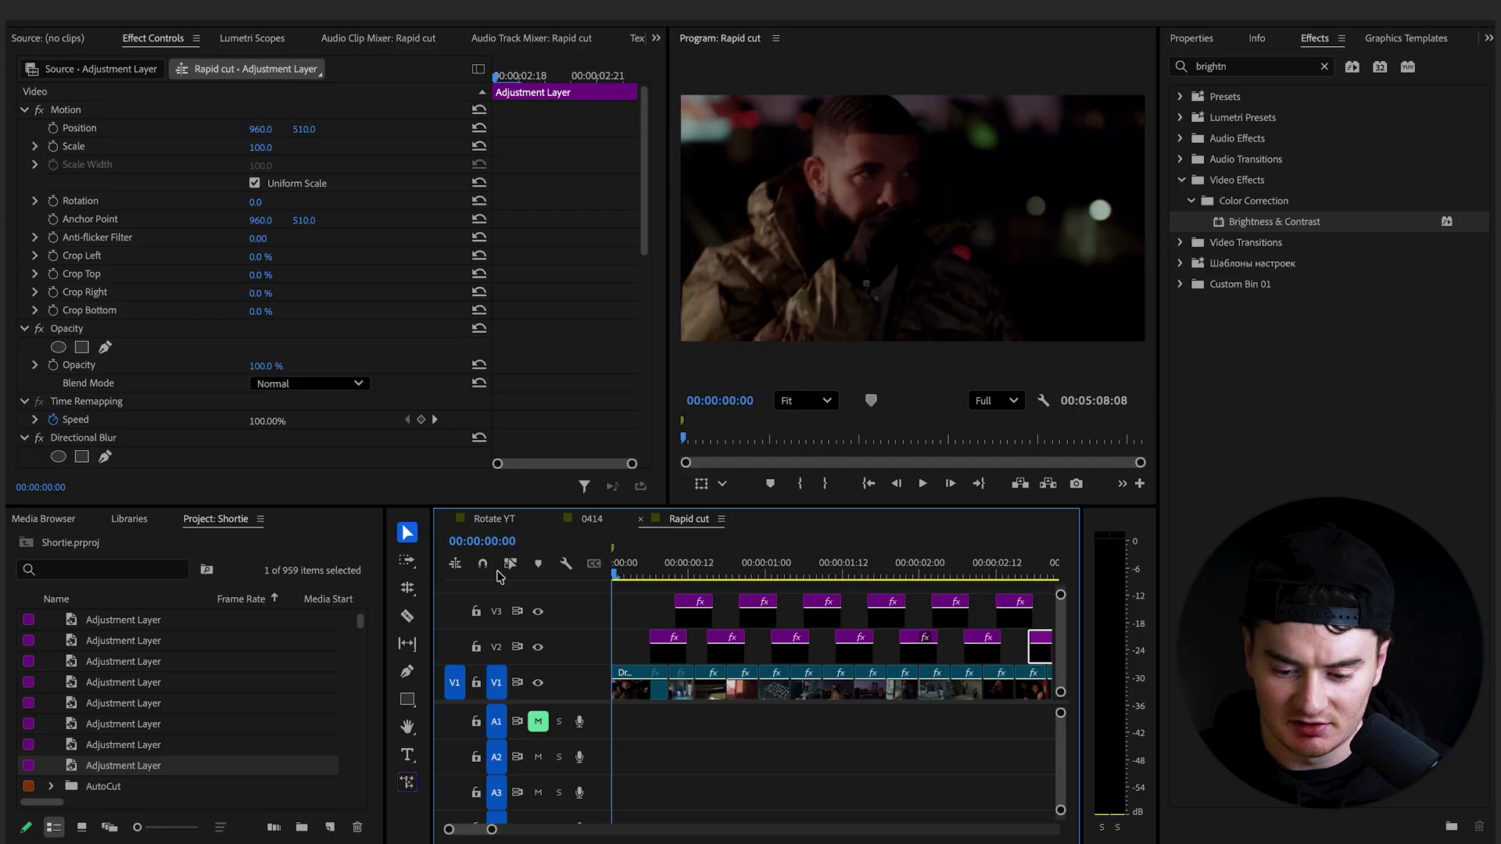